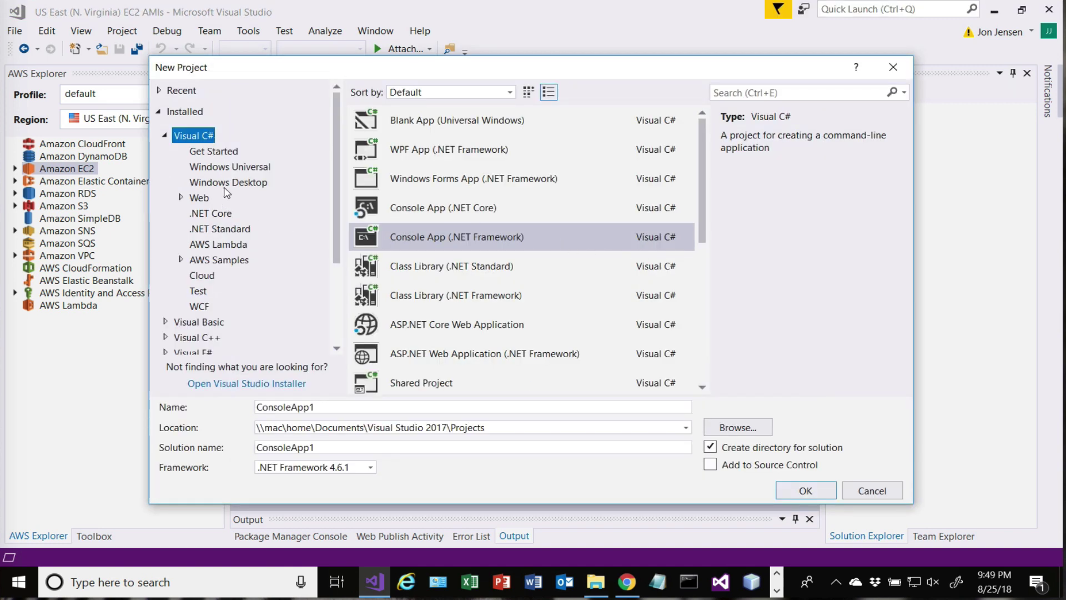
Choose the Visual C# ASP.NET Web Application (.NET Framework) project template and set the project location to C:\University\uoj
left_click(200, 197)
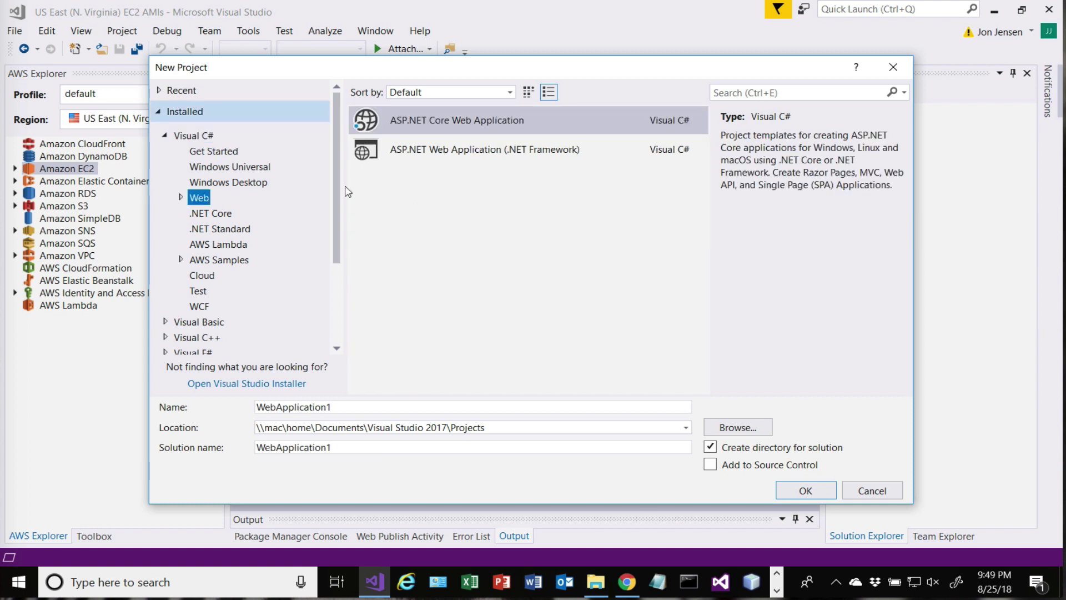
left_click(466, 149)
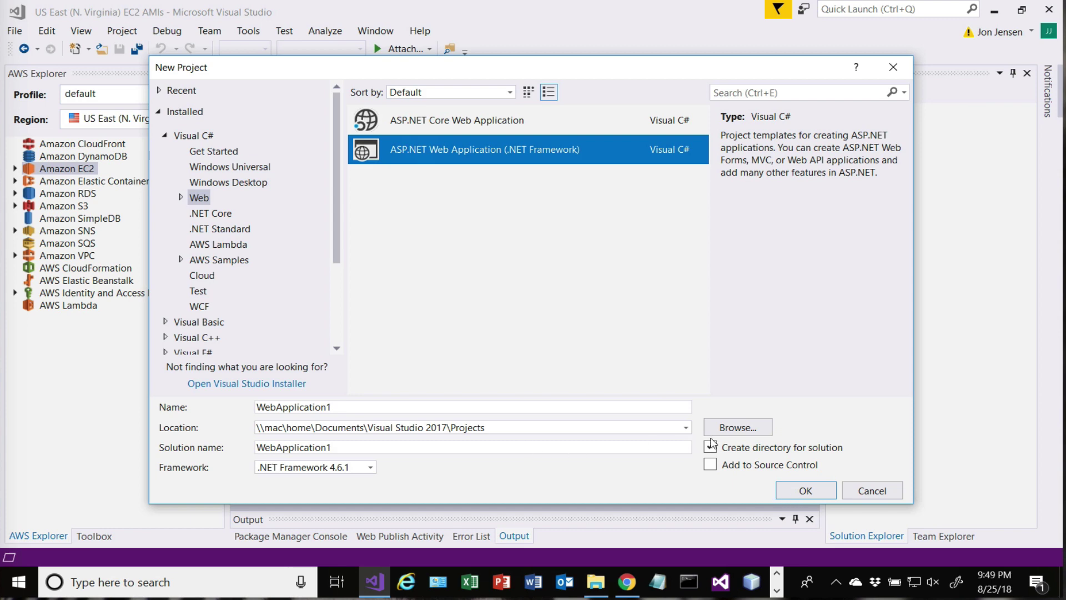
left_click(736, 431)
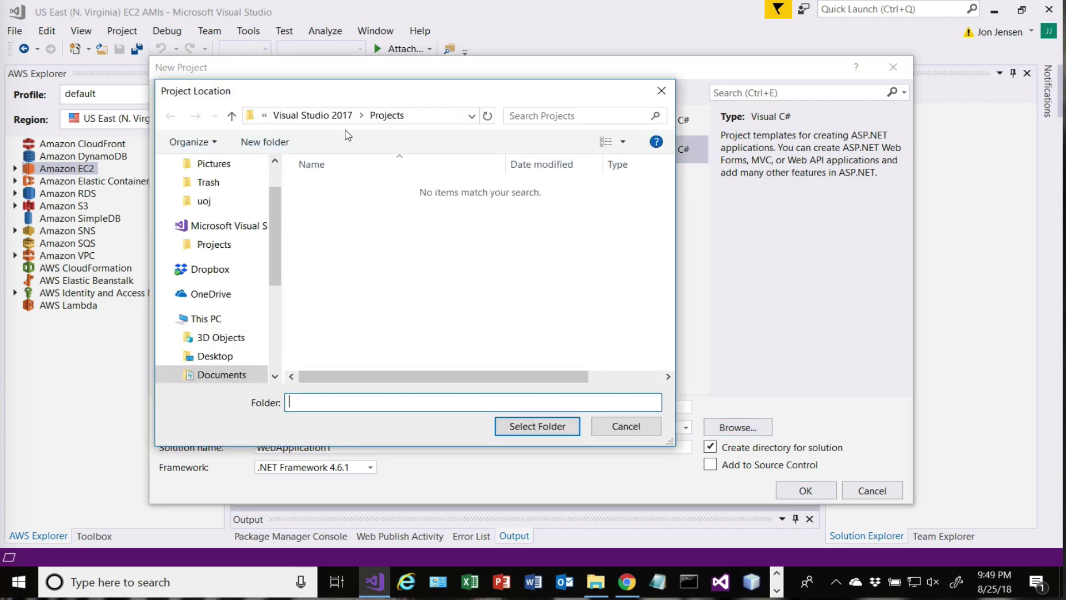
left_click(279, 334)
left_click(220, 276)
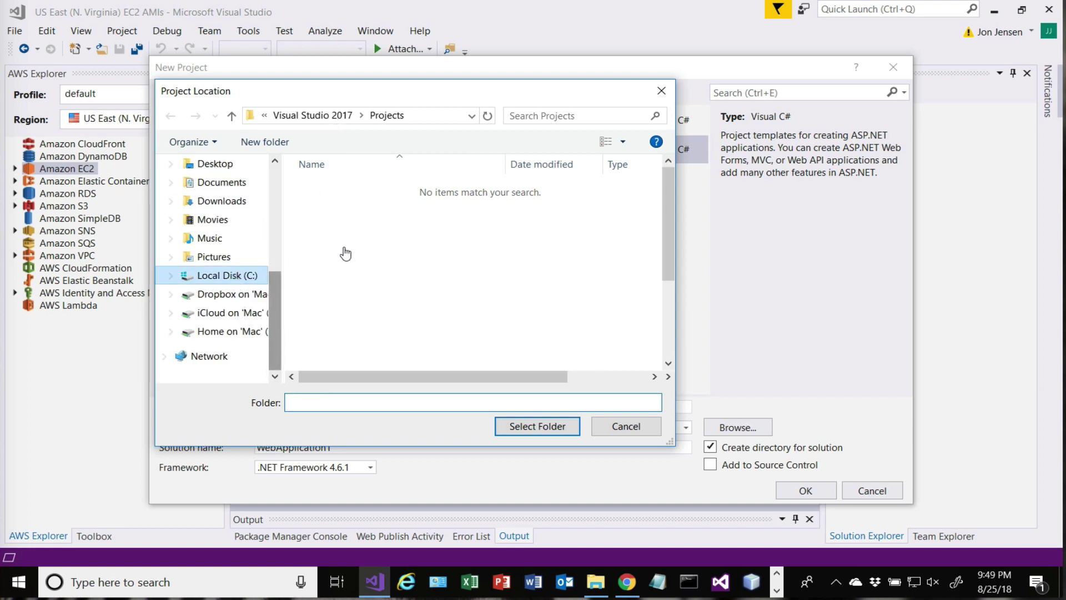
scroll(355, 254, "down", 3)
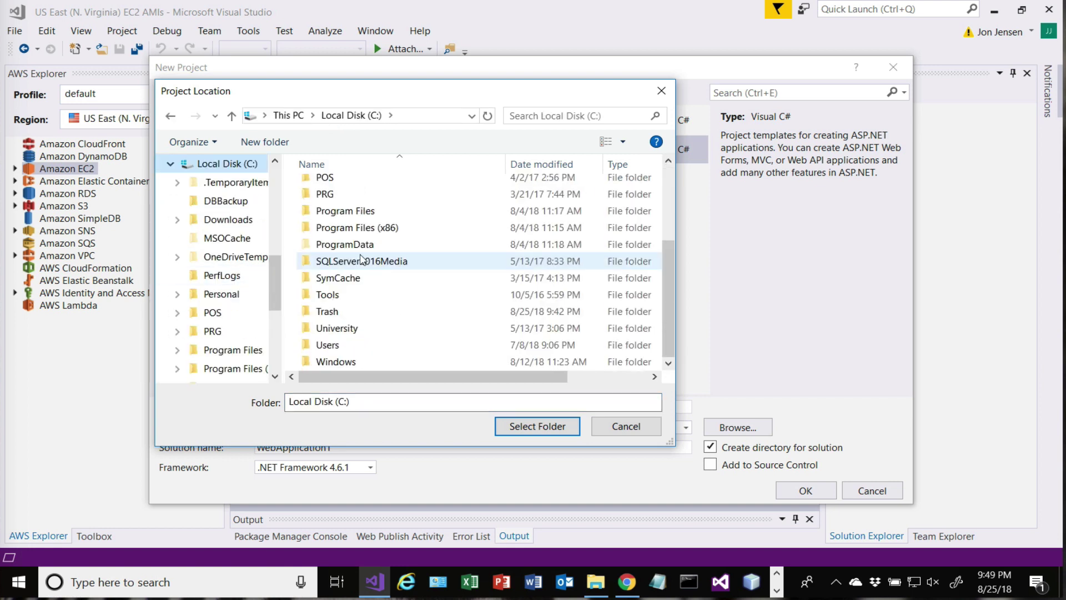
double_click(356, 328)
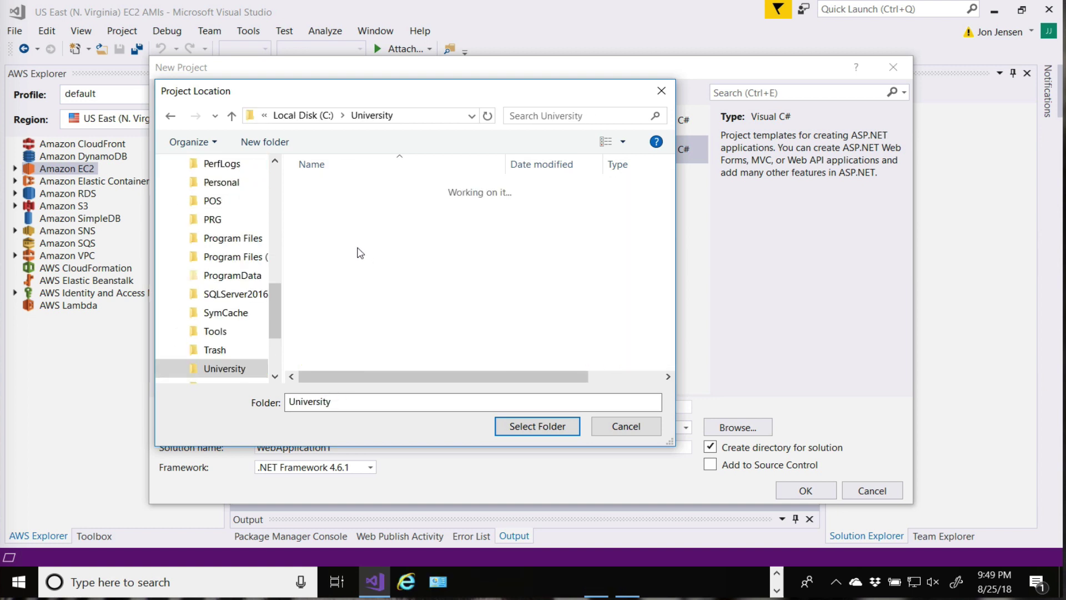
left_click(344, 340)
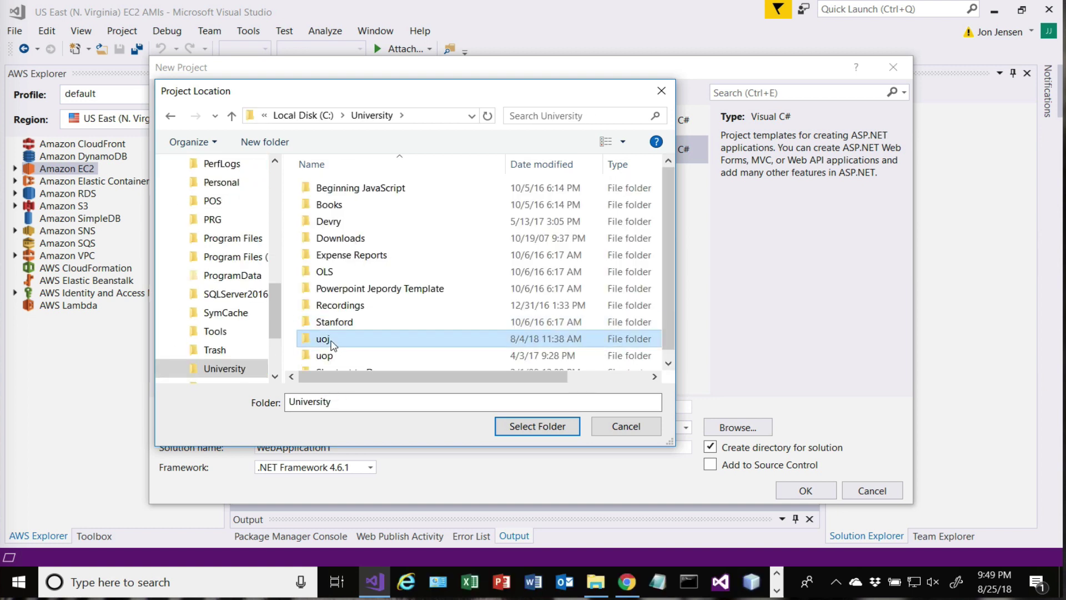
double_click(346, 341)
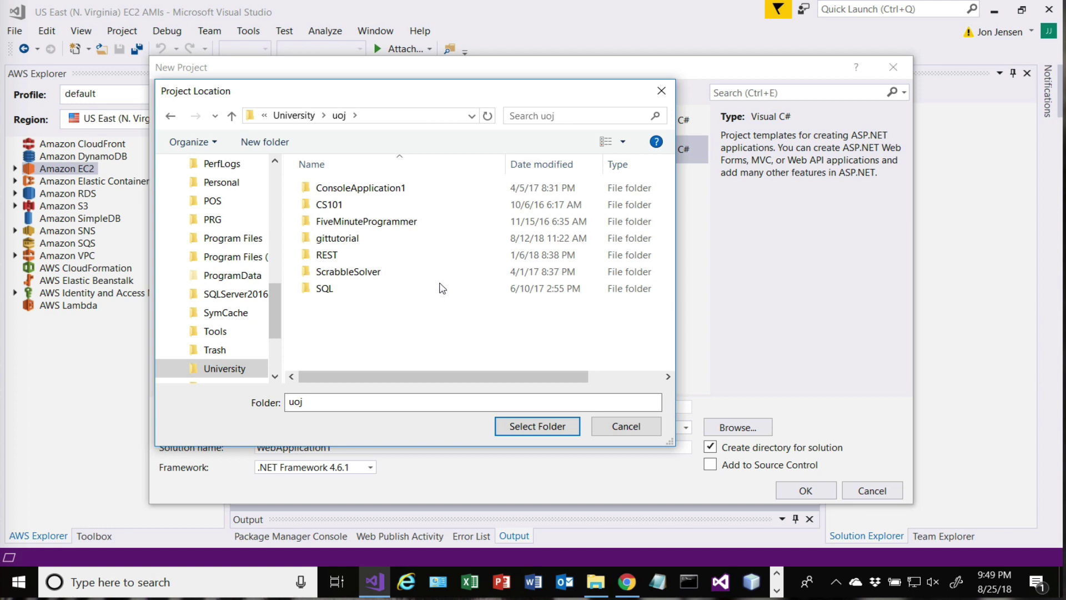
left_click(530, 427)
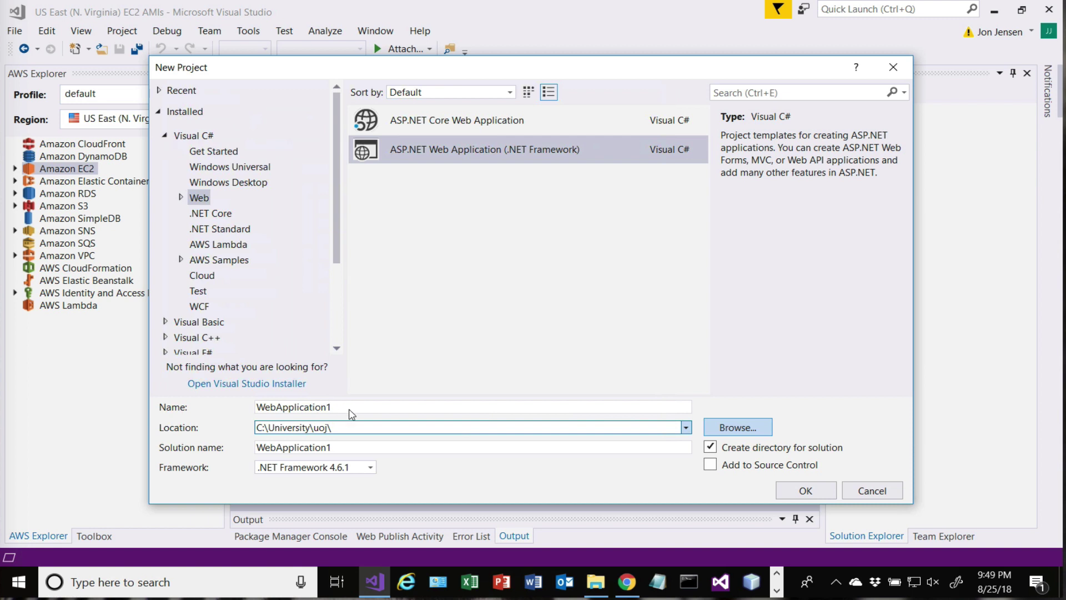
Name the project AWSEBServer and create it from the Web API template
left_click_drag(351, 411, 197, 401)
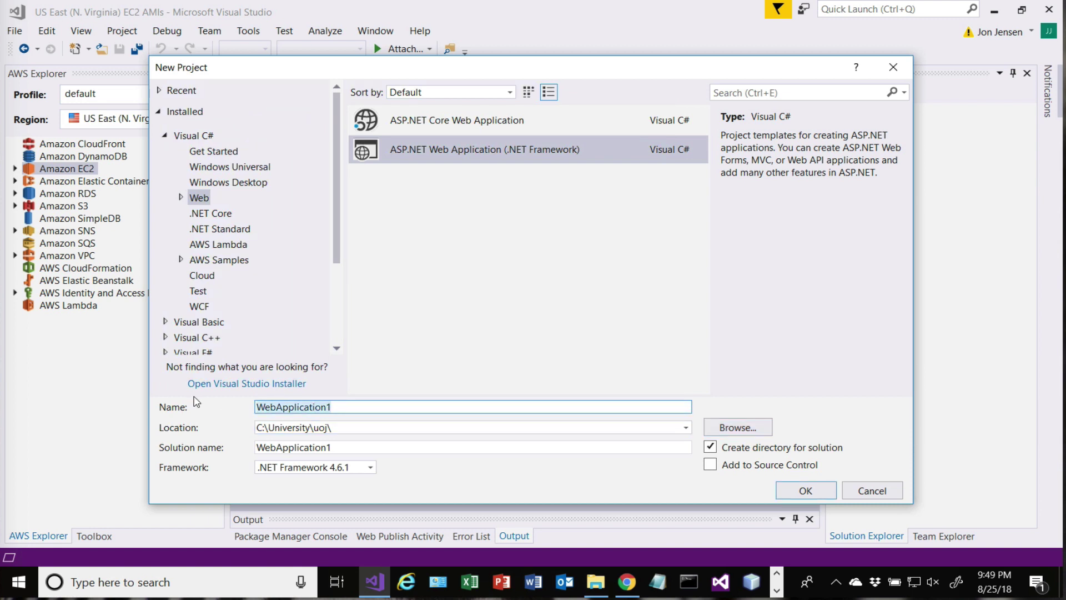
type("AWS")
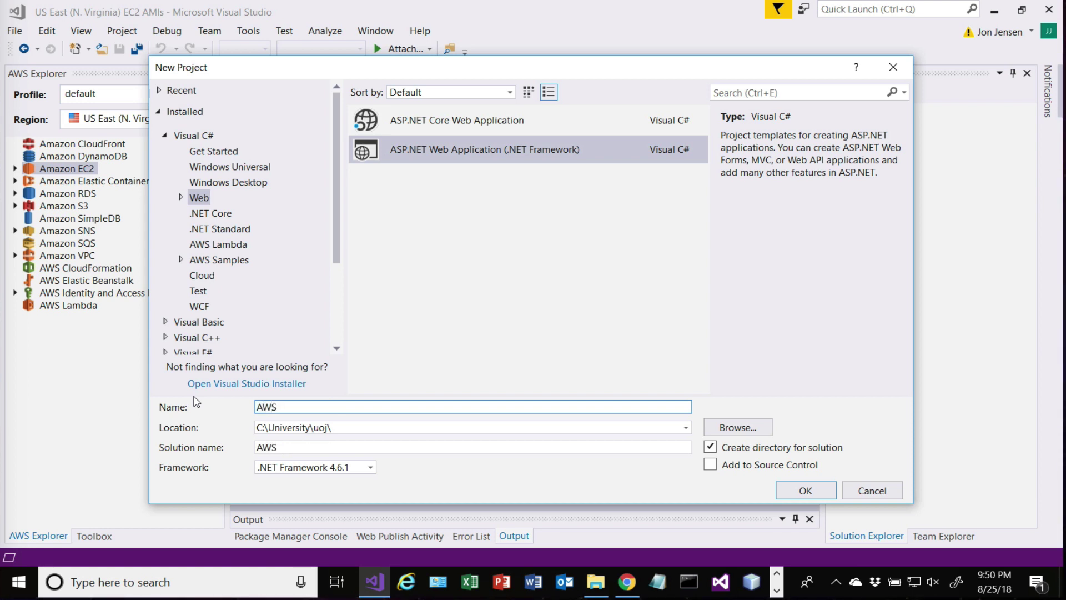
type("EBServer")
left_click(795, 491)
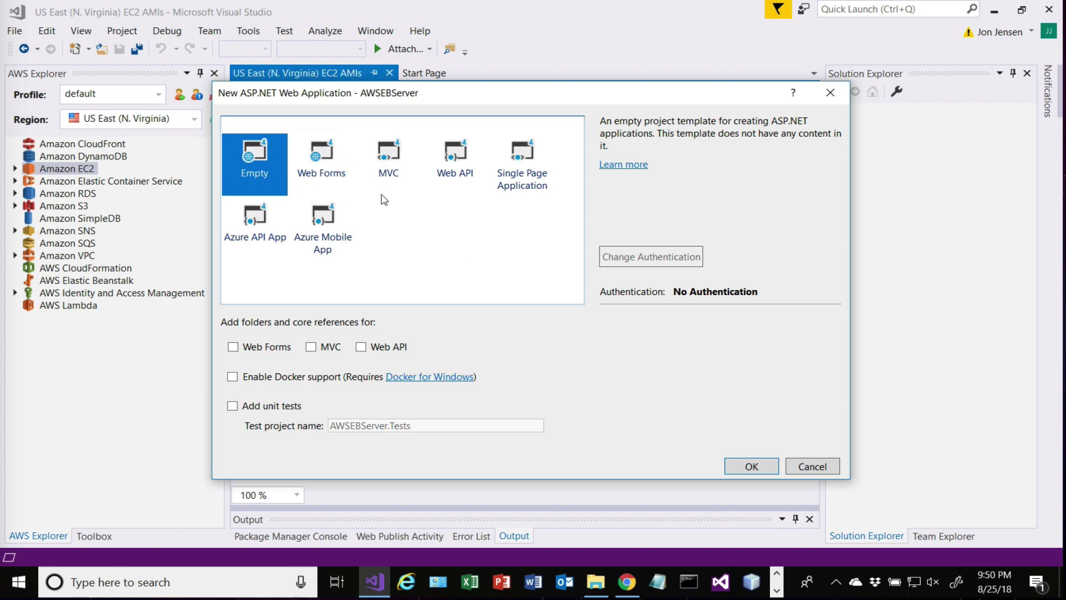
left_click(462, 159)
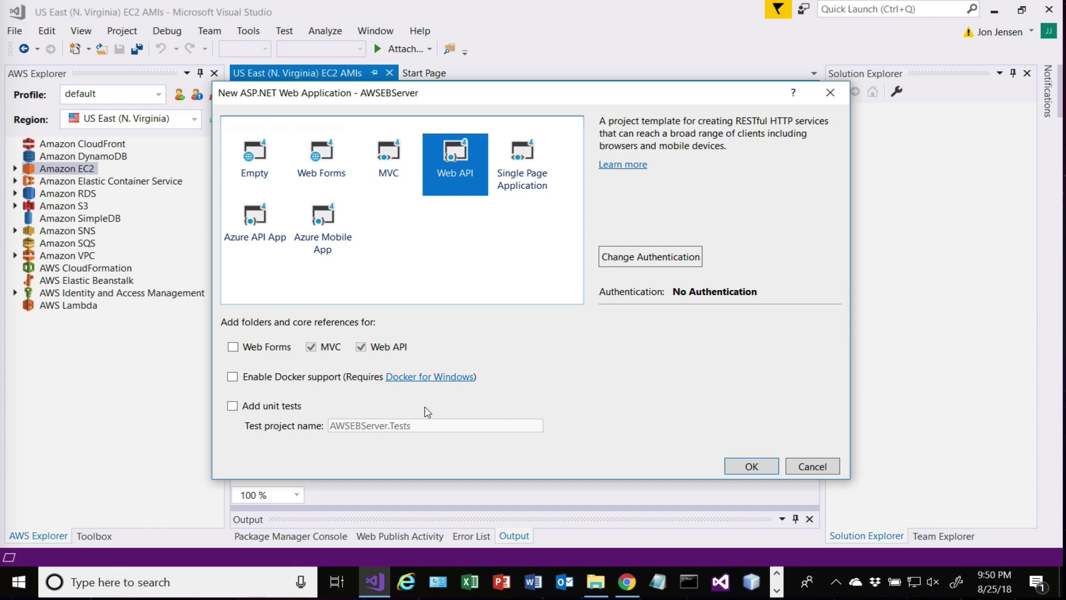
left_click(750, 466)
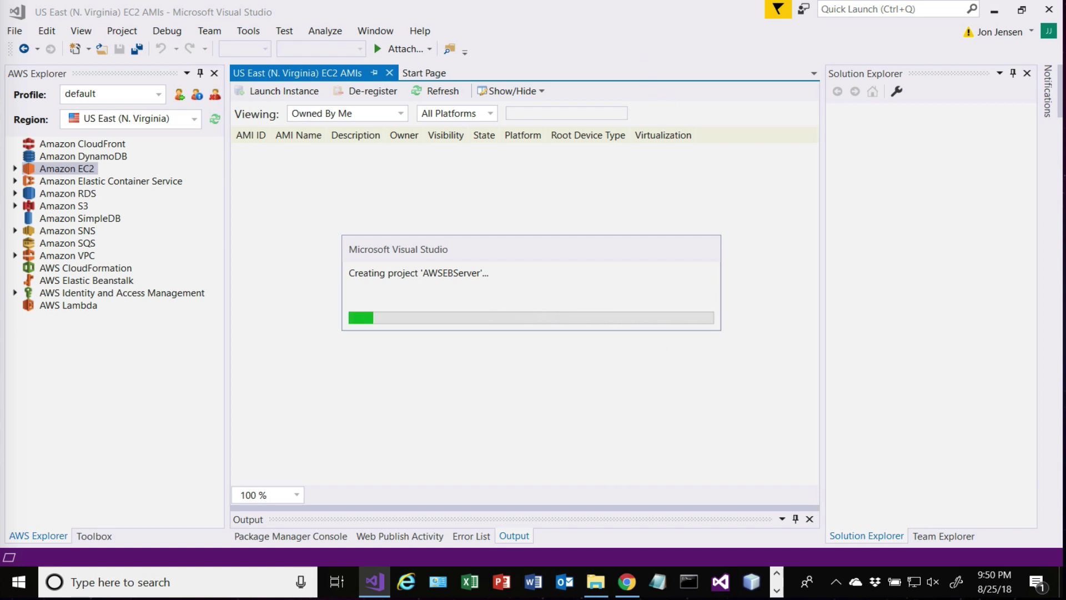
left_click(587, 0)
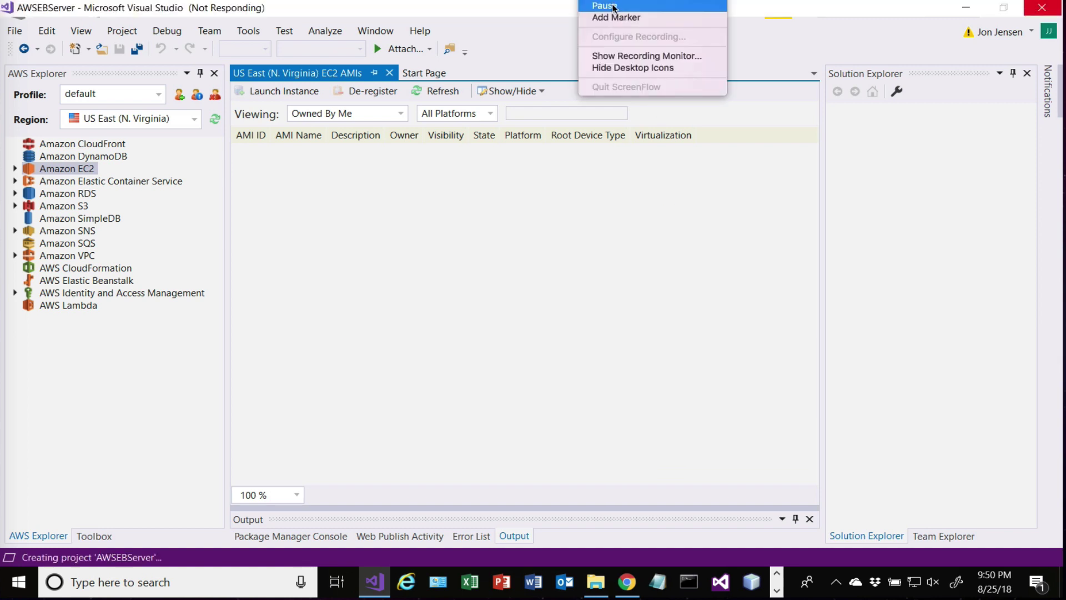
left_click(605, 5)
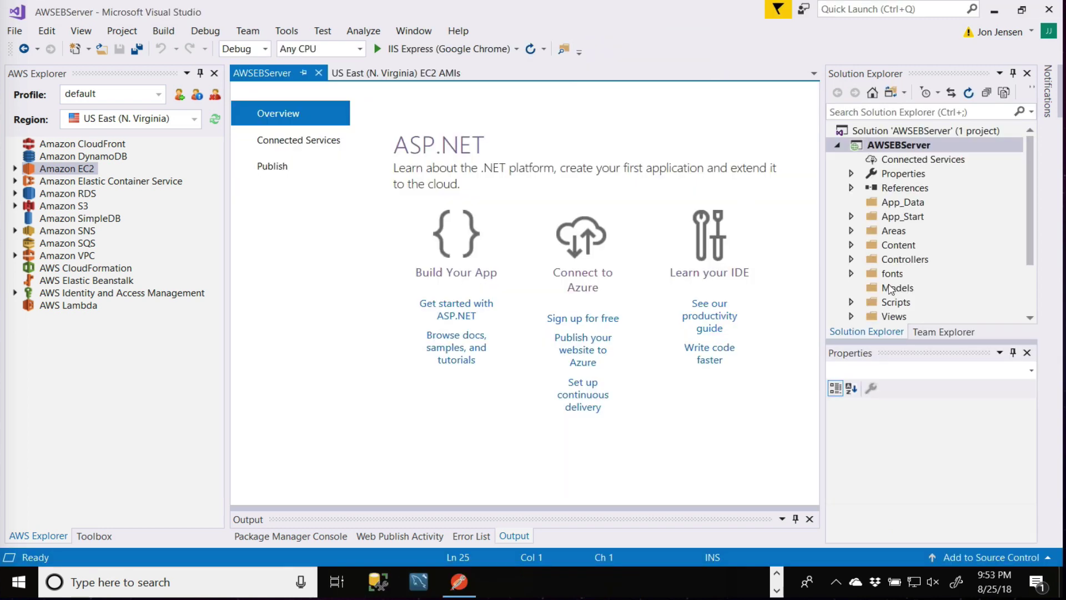
Open ValuesController.cs from the Controllers folder and run the project with IIS Express in Google Chrome
left_click(852, 259)
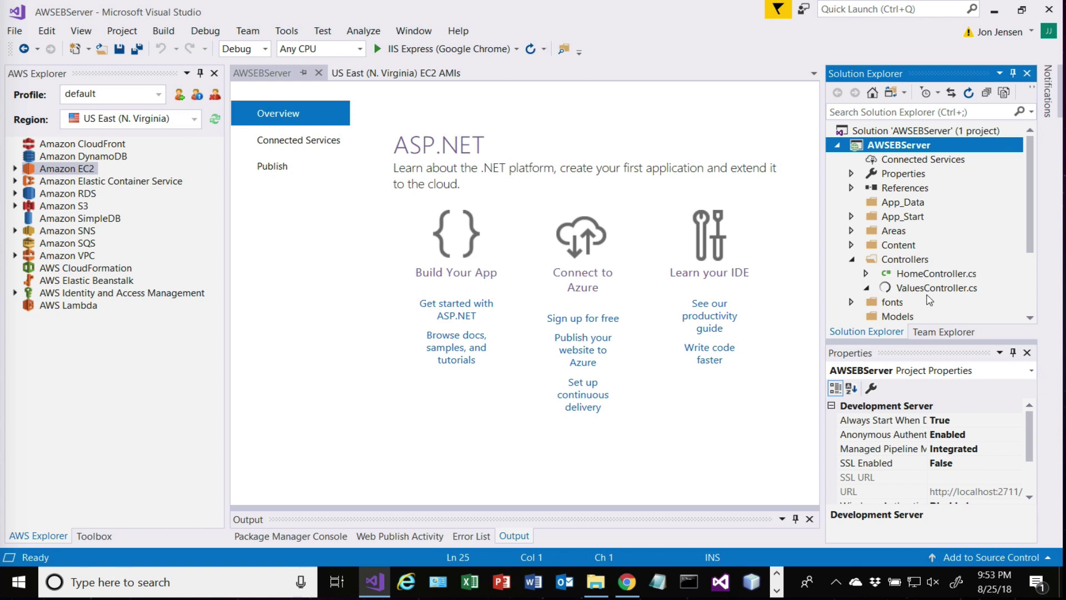
left_click(928, 295)
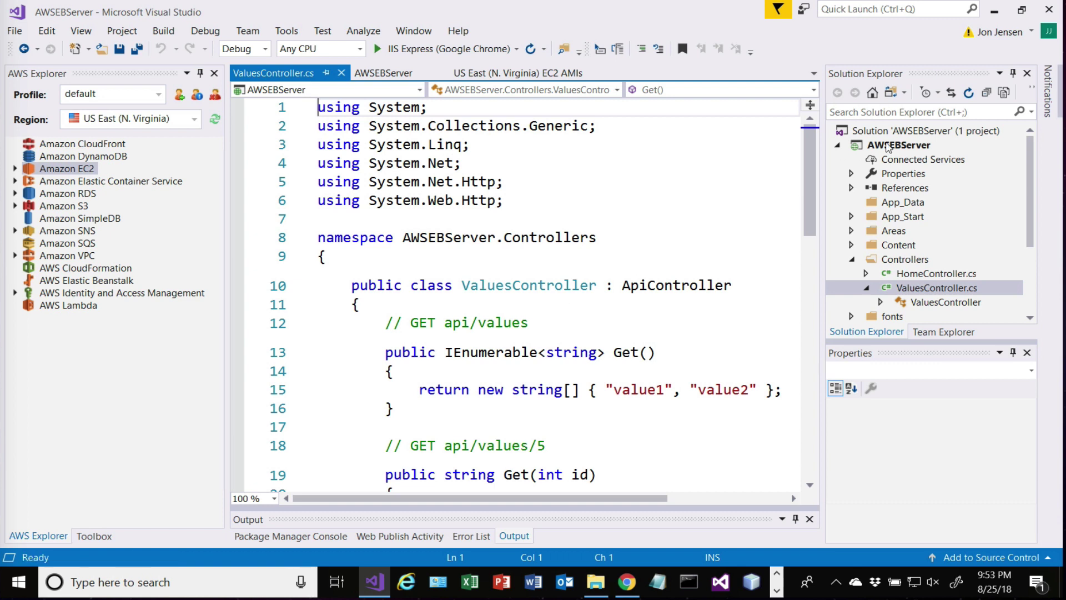
left_click(422, 49)
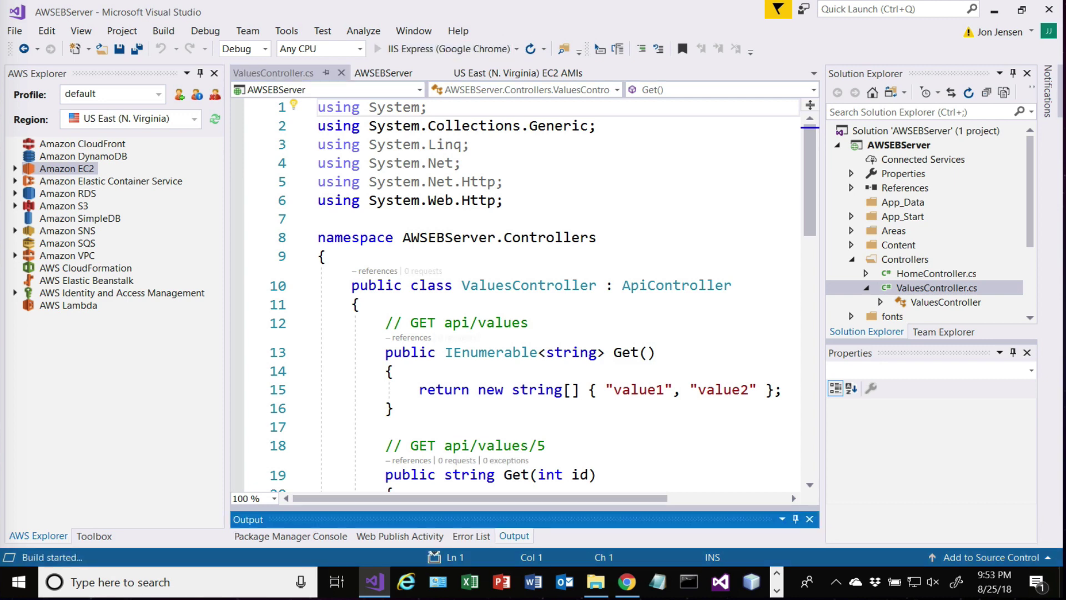
left_click(590, 0)
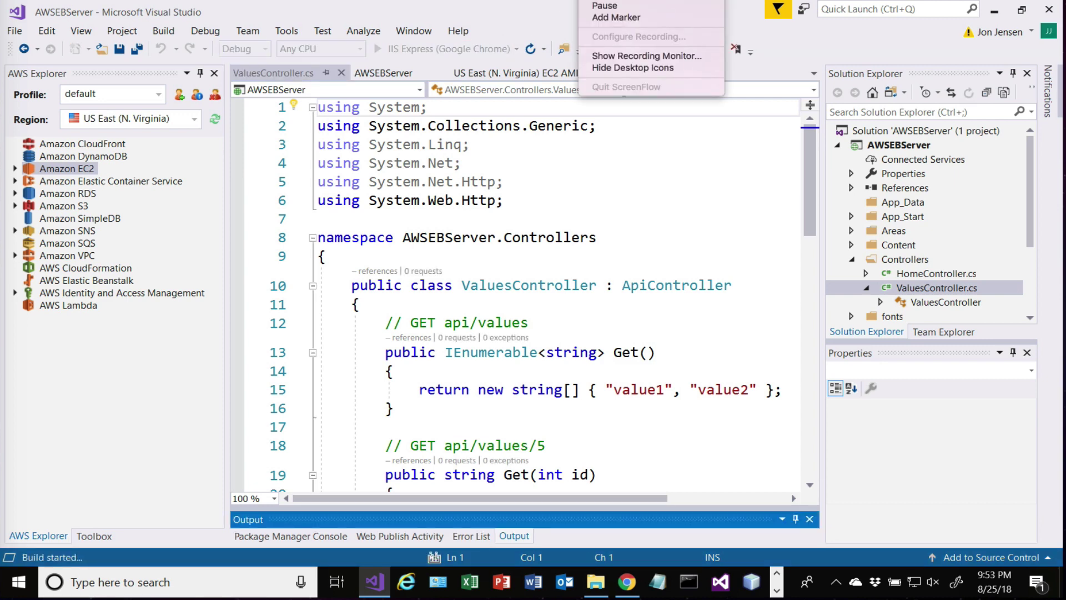
left_click(613, 7)
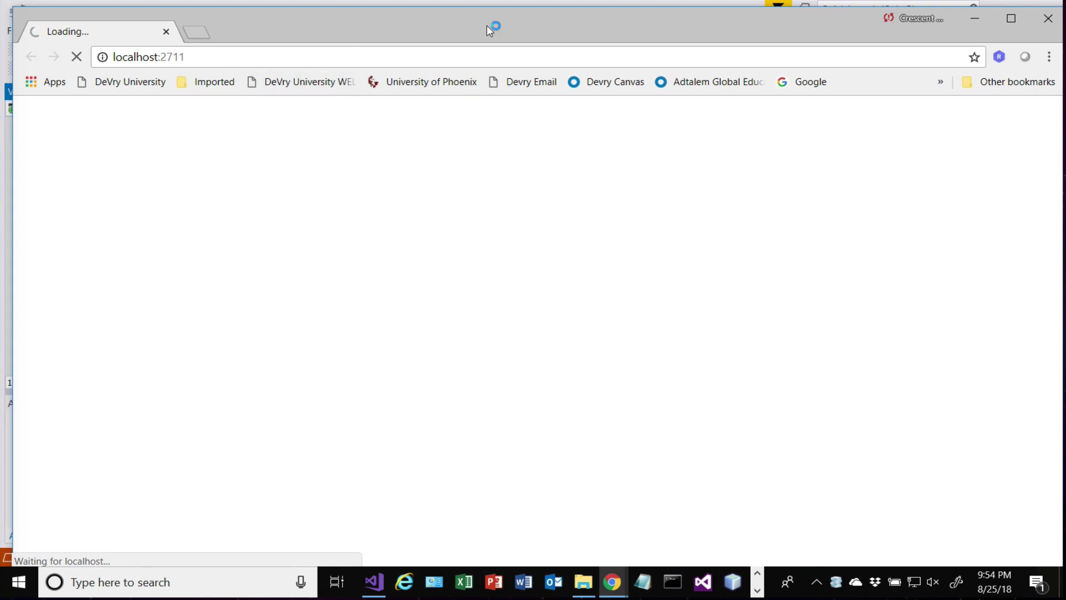
left_click(589, 0)
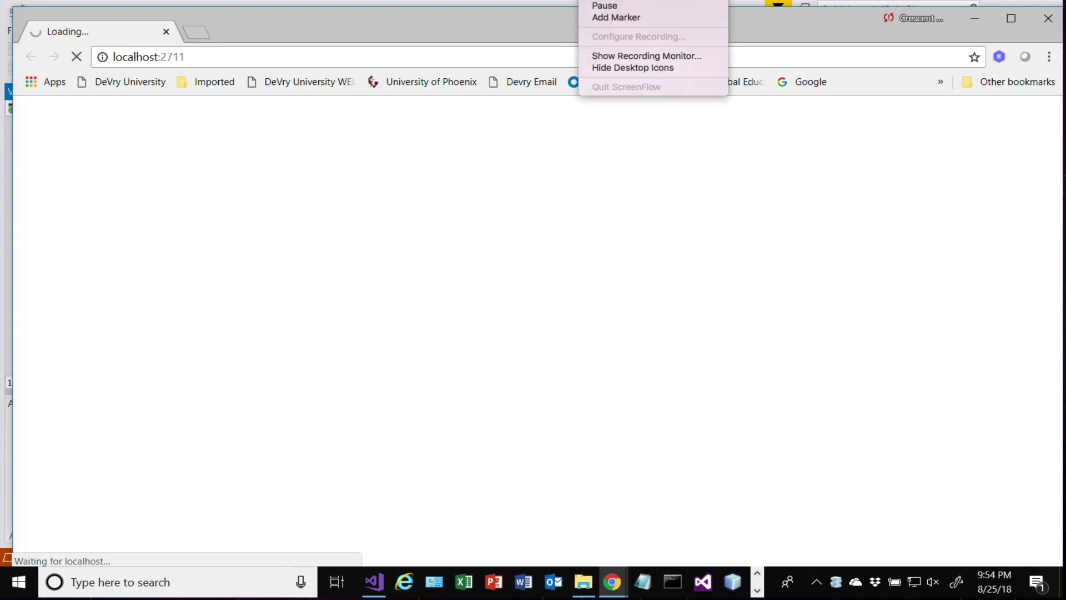
left_click(602, 6)
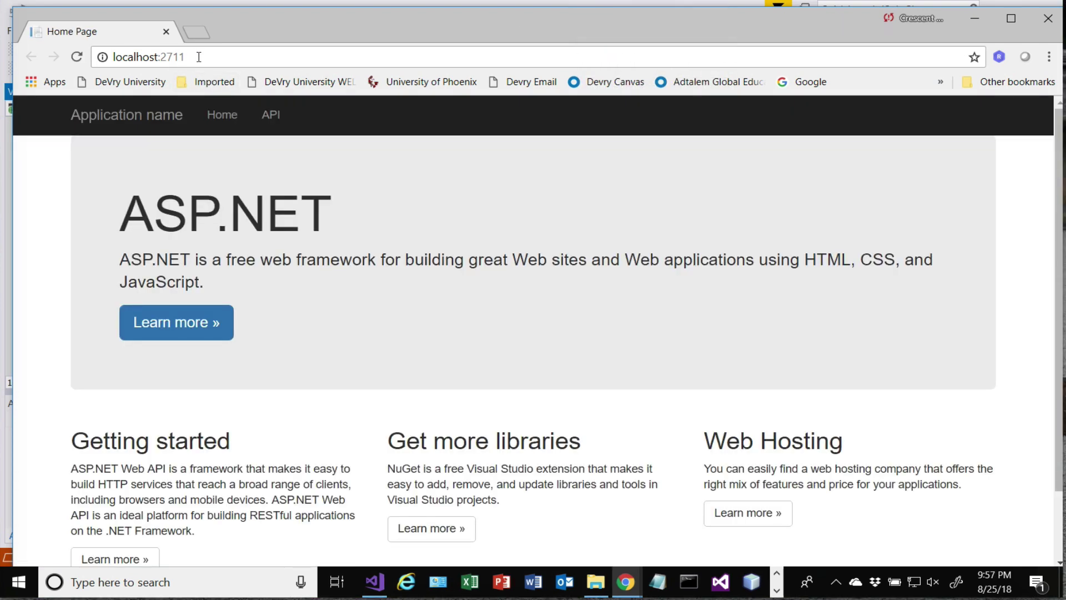
Load localhost:2711/api/values in the browser and select the full address
left_click(207, 56)
left_click(207, 57)
type("/api")
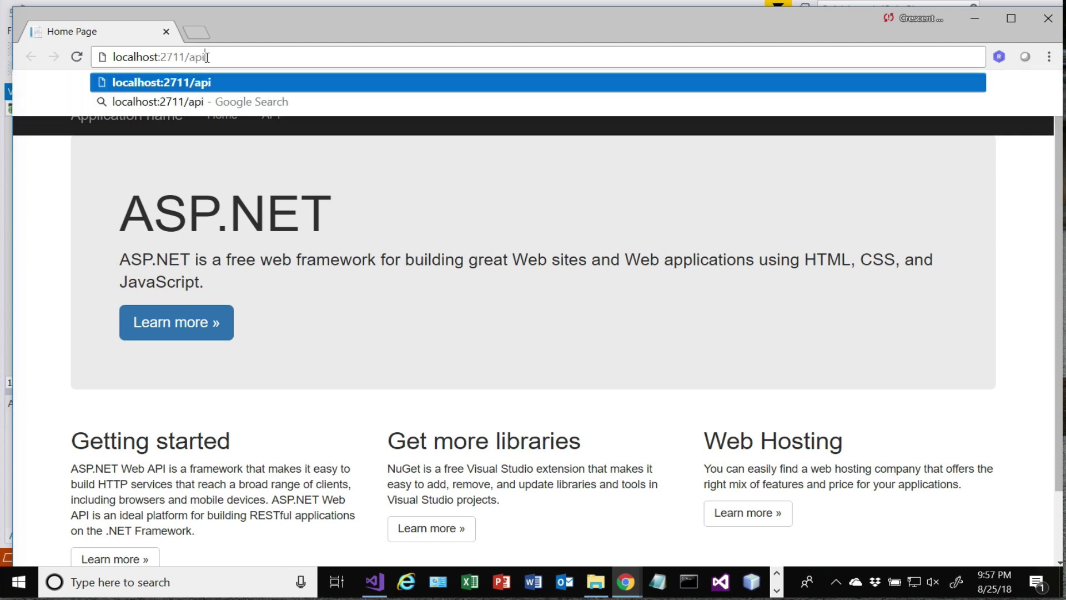
type("/values")
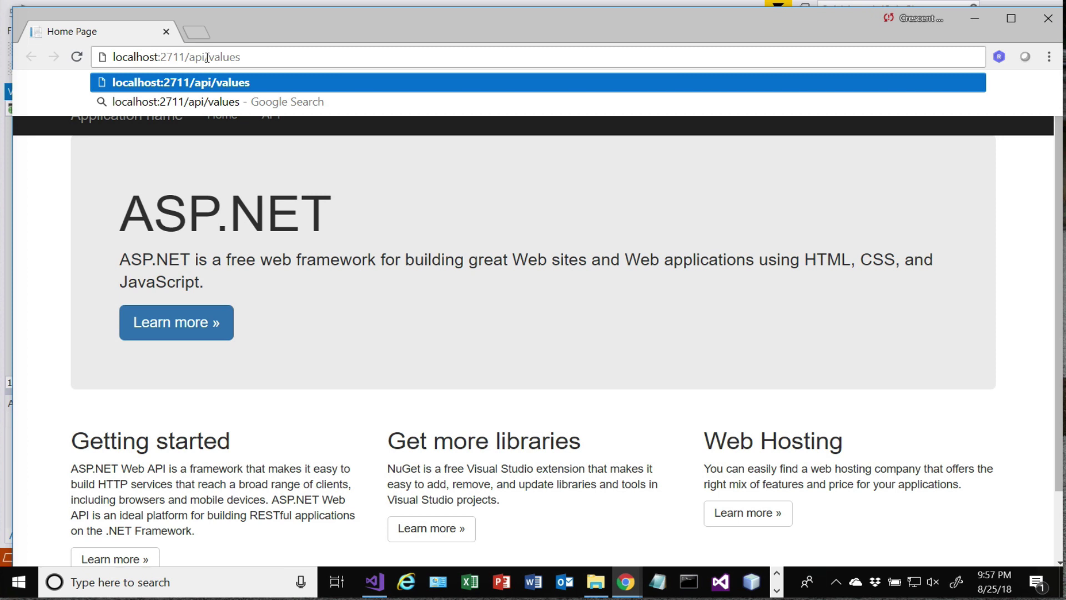
key("Return")
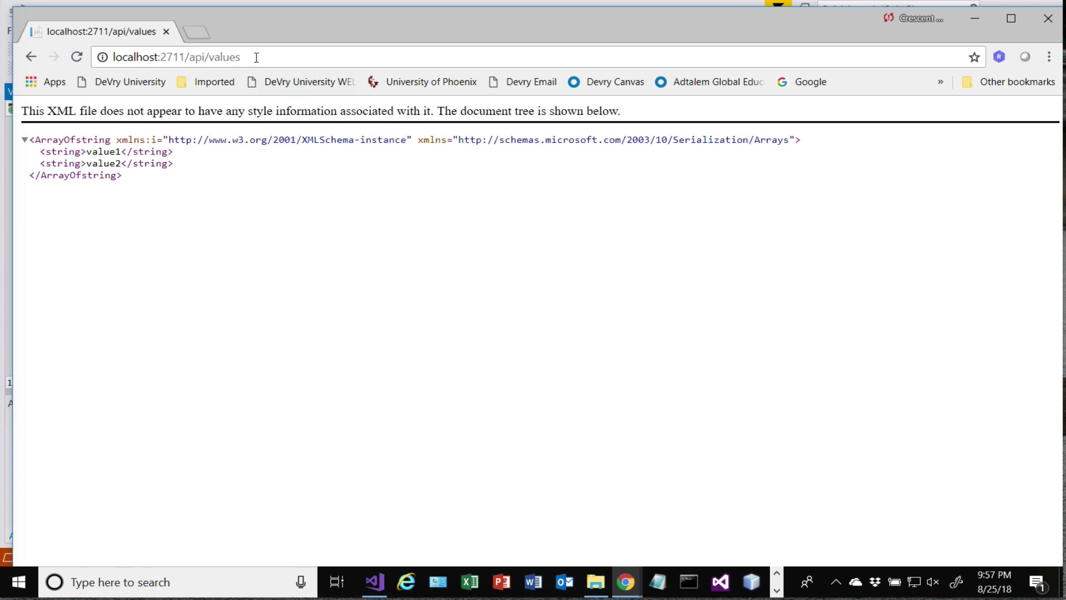
left_click_drag(256, 57, 111, 57)
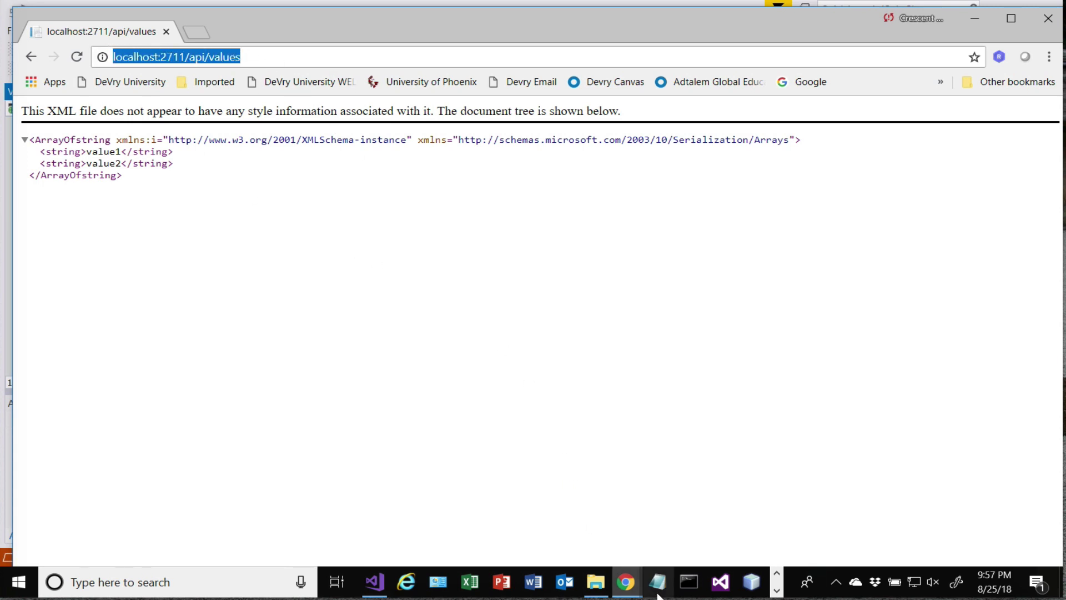
key("super+Tab")
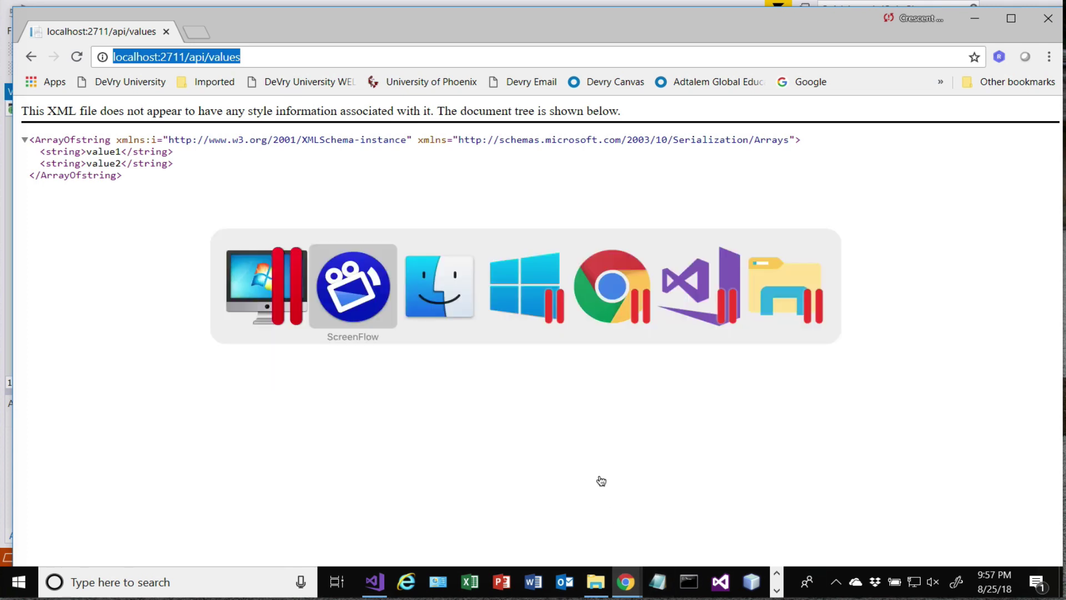
left_click(274, 589)
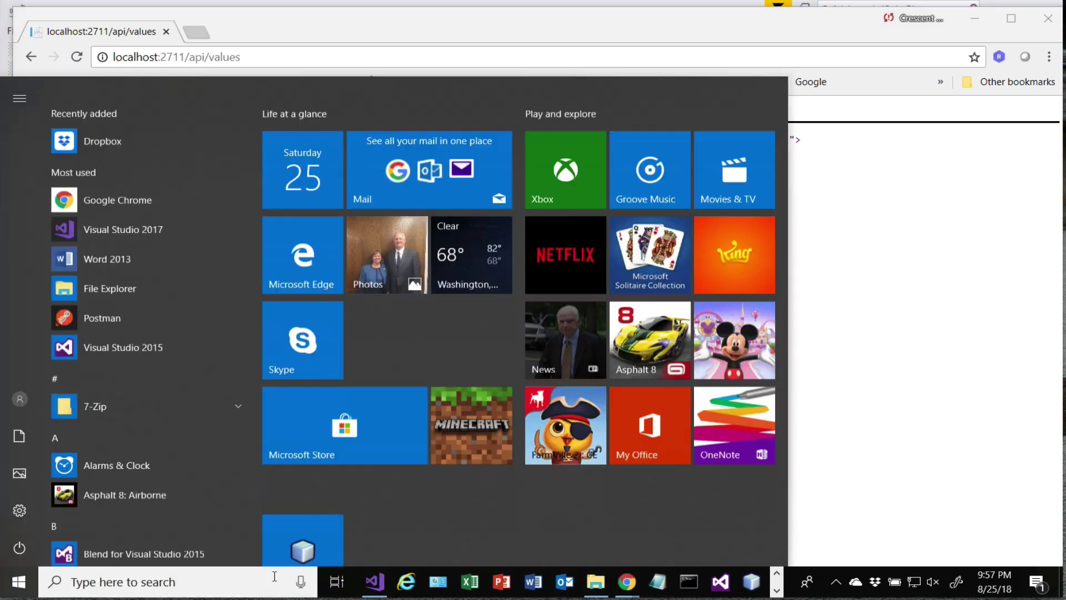
left_click(885, 500)
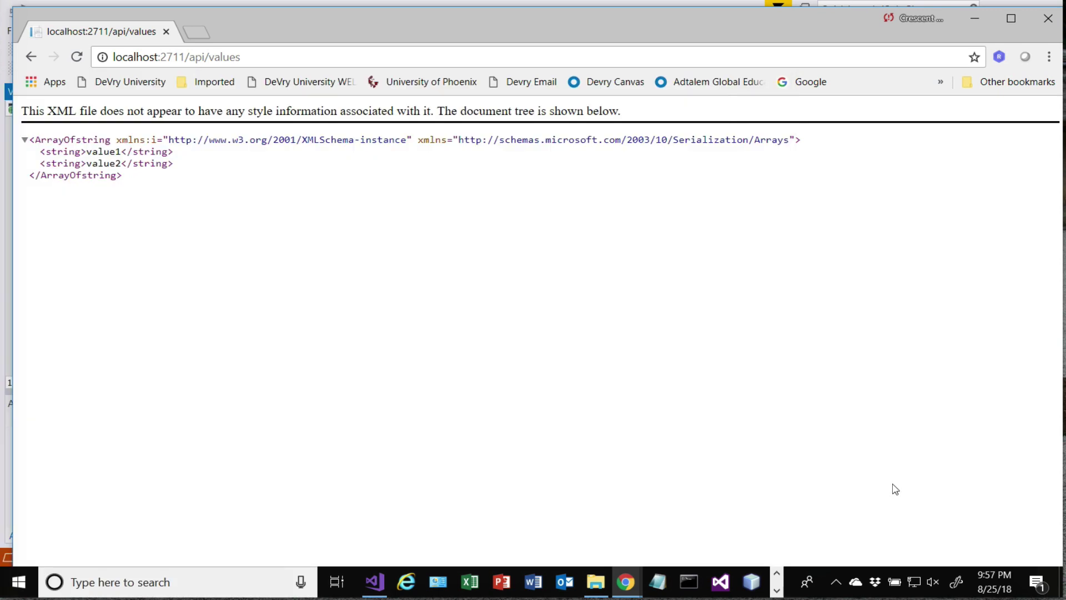
key("super+Tab")
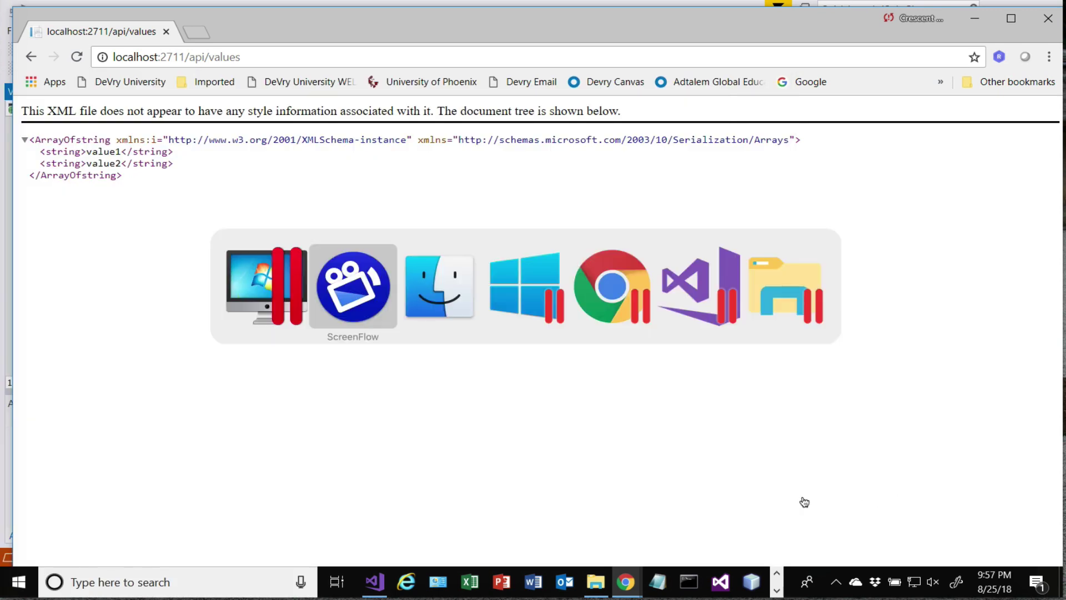
key("super")
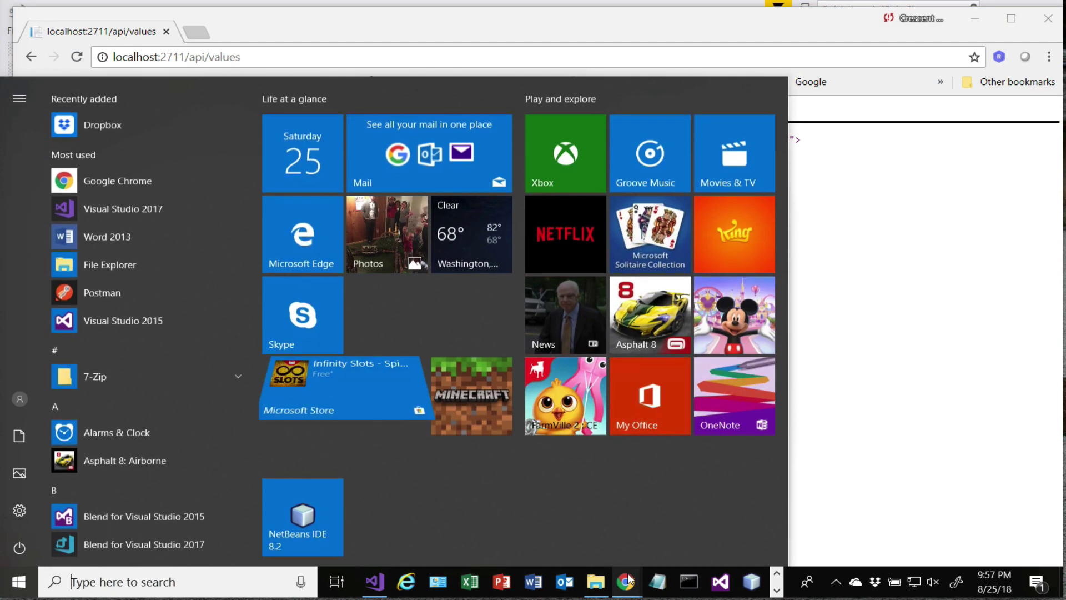
left_click(736, 557)
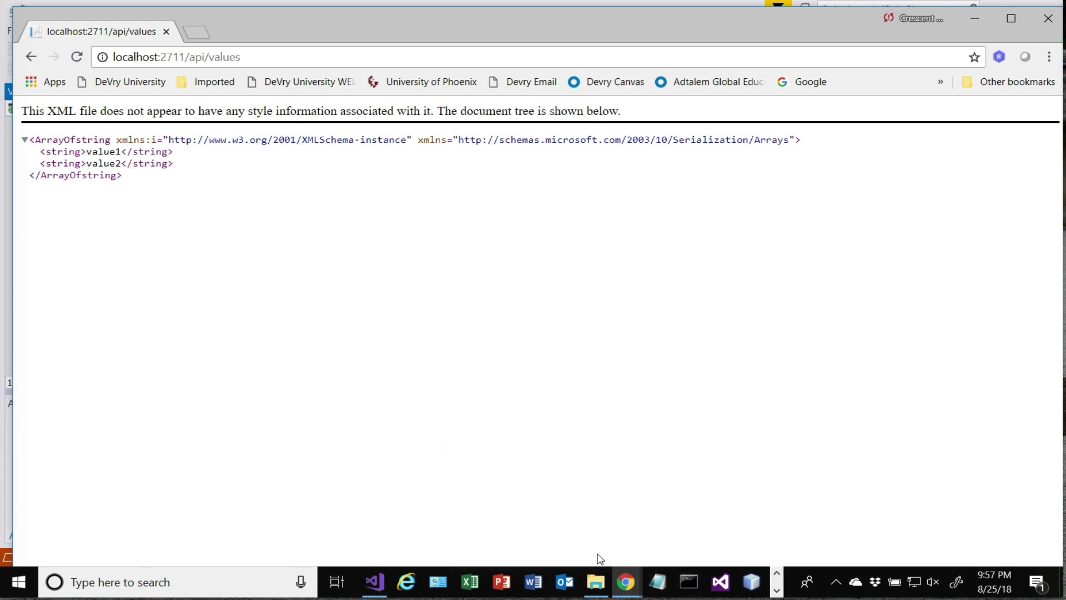
Search Windows for postman and launch the Postman desktop app
mouse_move(633, 580)
left_click(160, 583)
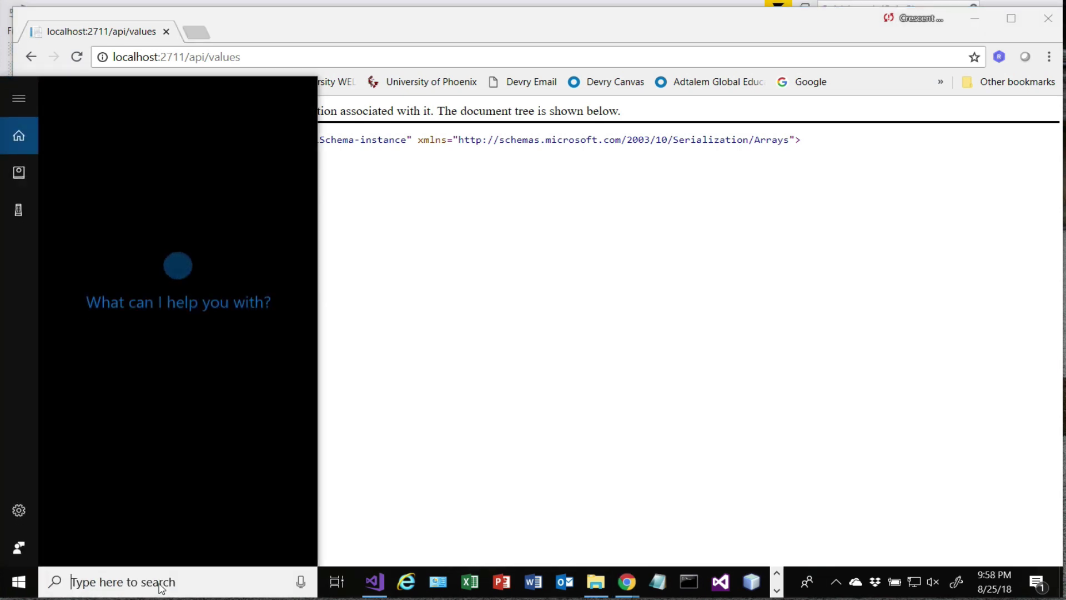
type("p")
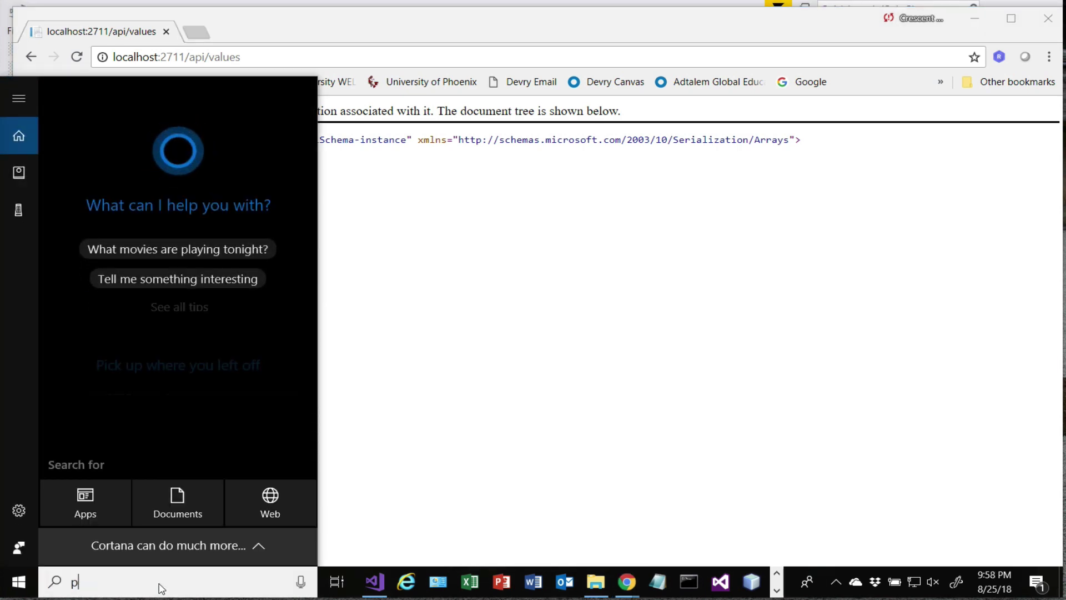
type("ostman")
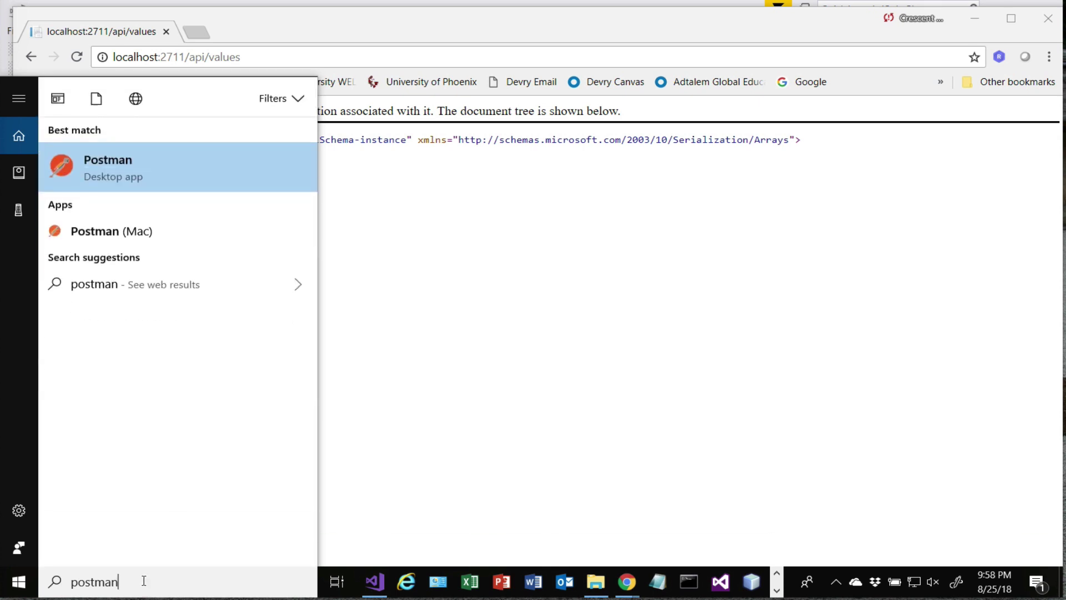
left_click(105, 151)
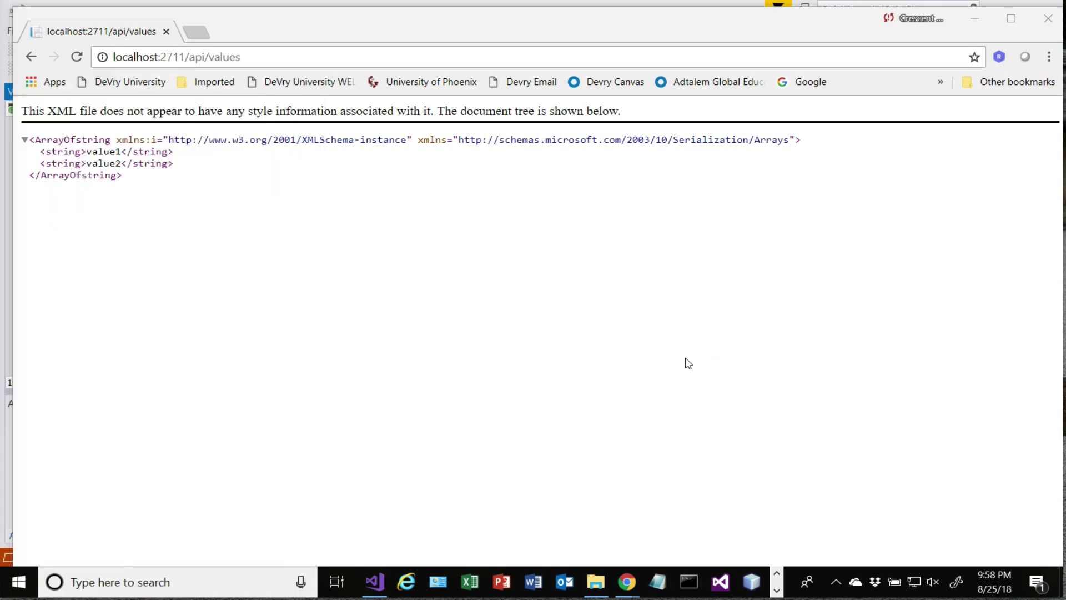
left_click(585, 0)
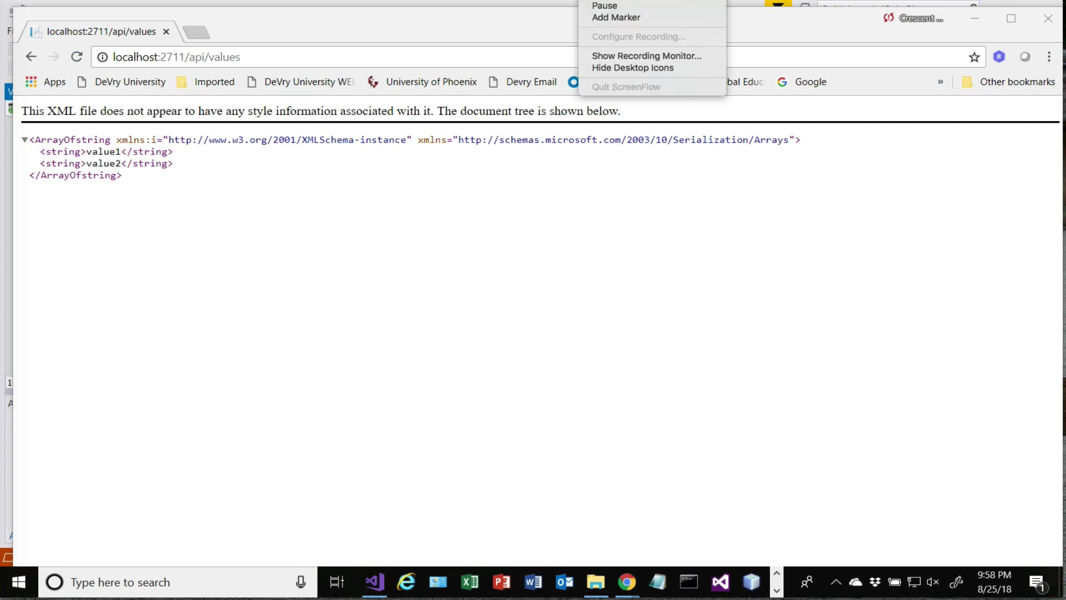
left_click(604, 5)
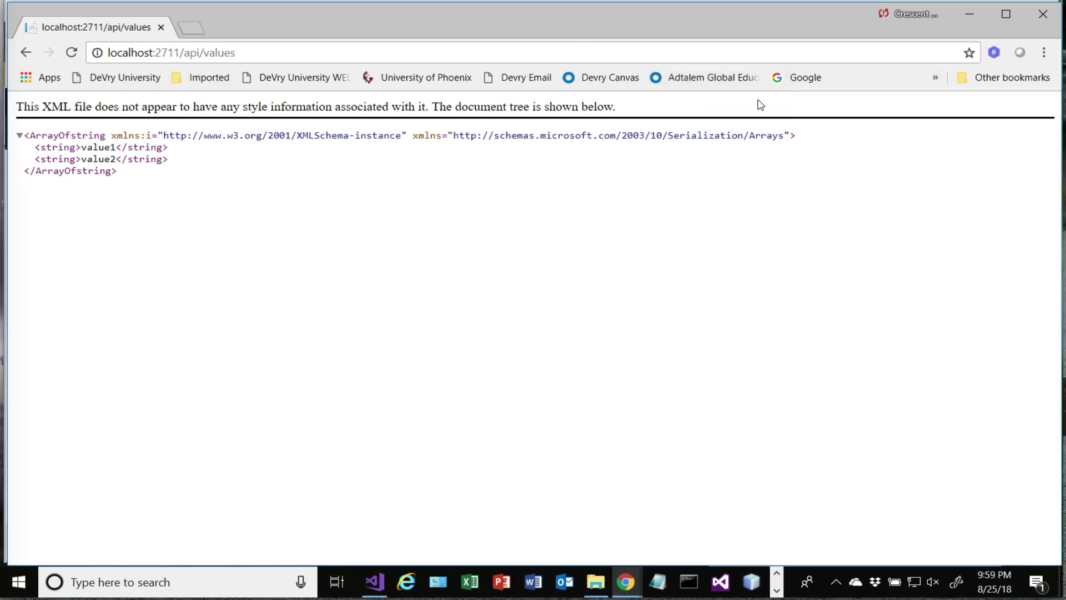
Close the browser window and start publishing the AWSEBServer project to AWS Elastic Beanstalk as a new application environment
left_click(1041, 16)
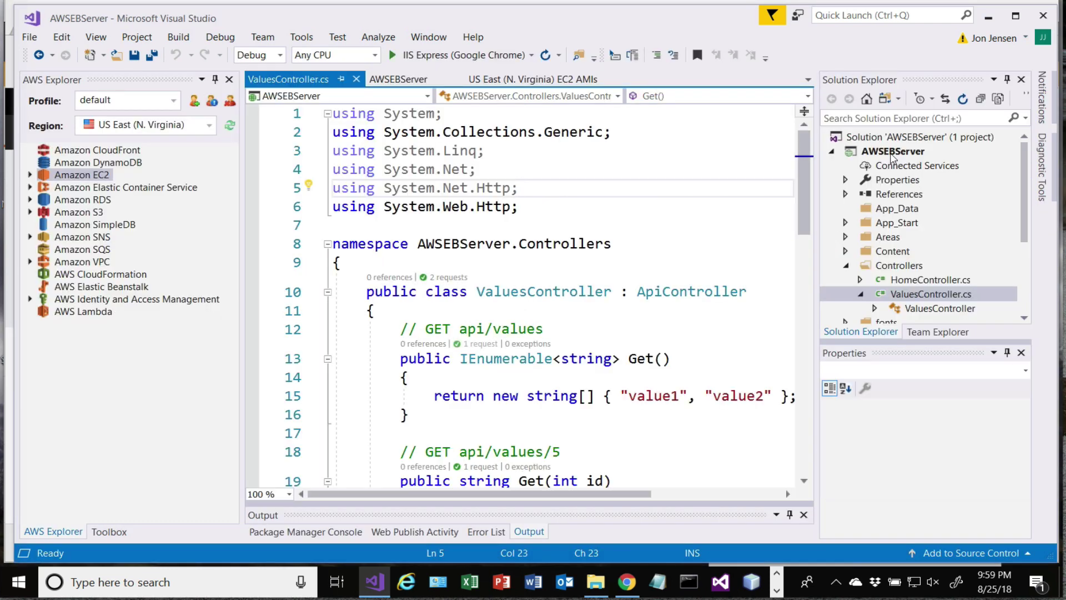
left_click(887, 151)
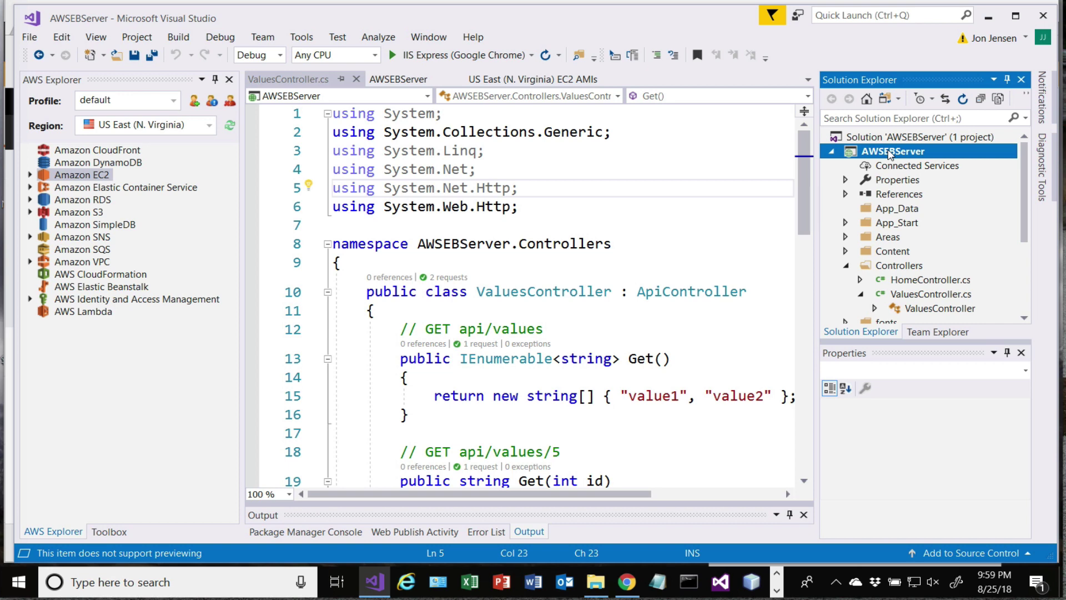
right_click(889, 151)
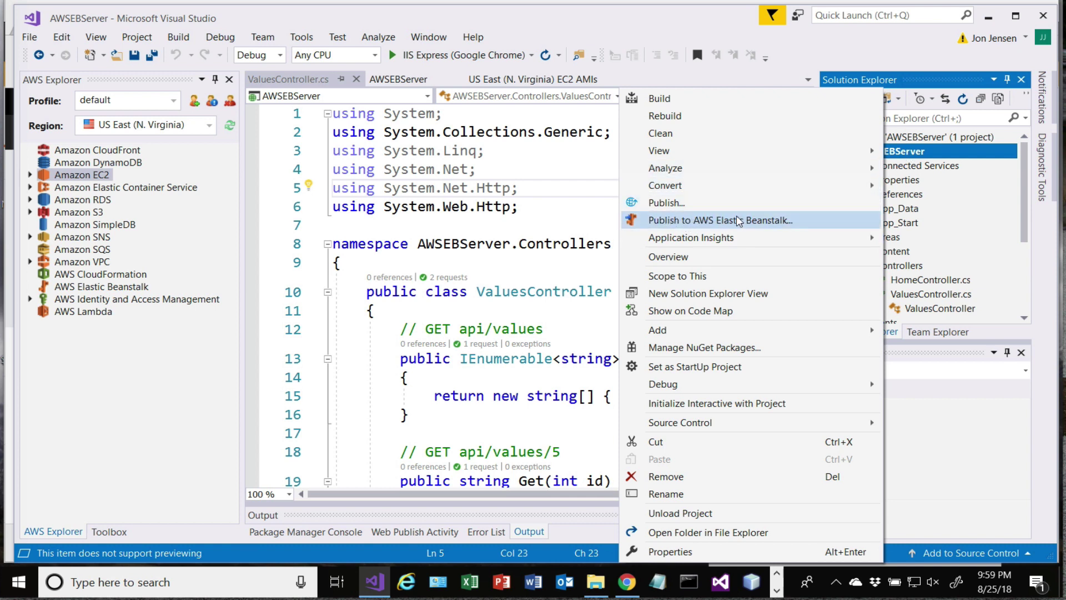
left_click(677, 222)
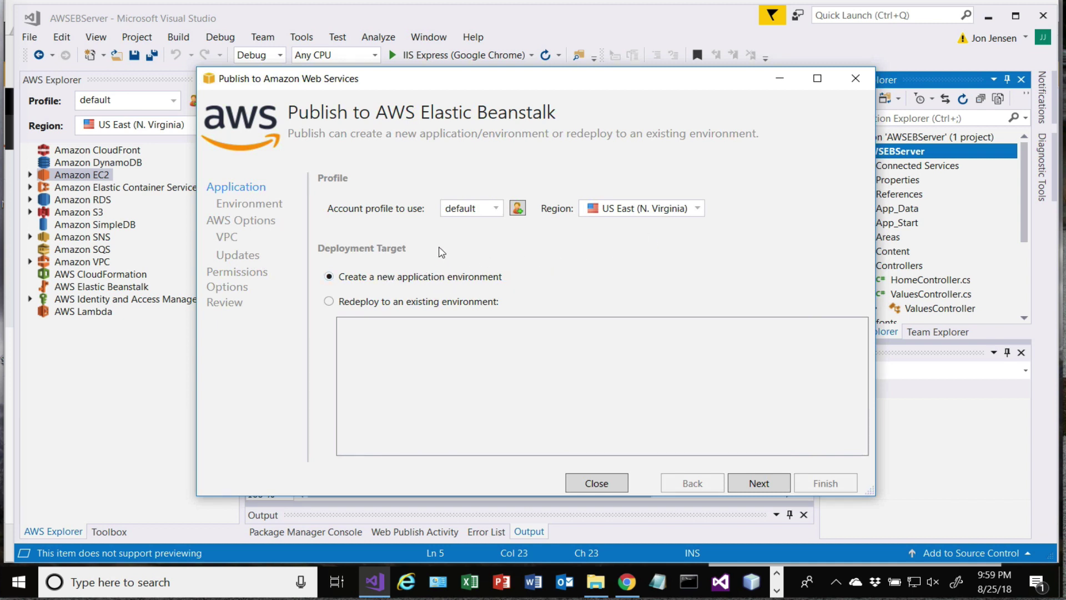
left_click(760, 481)
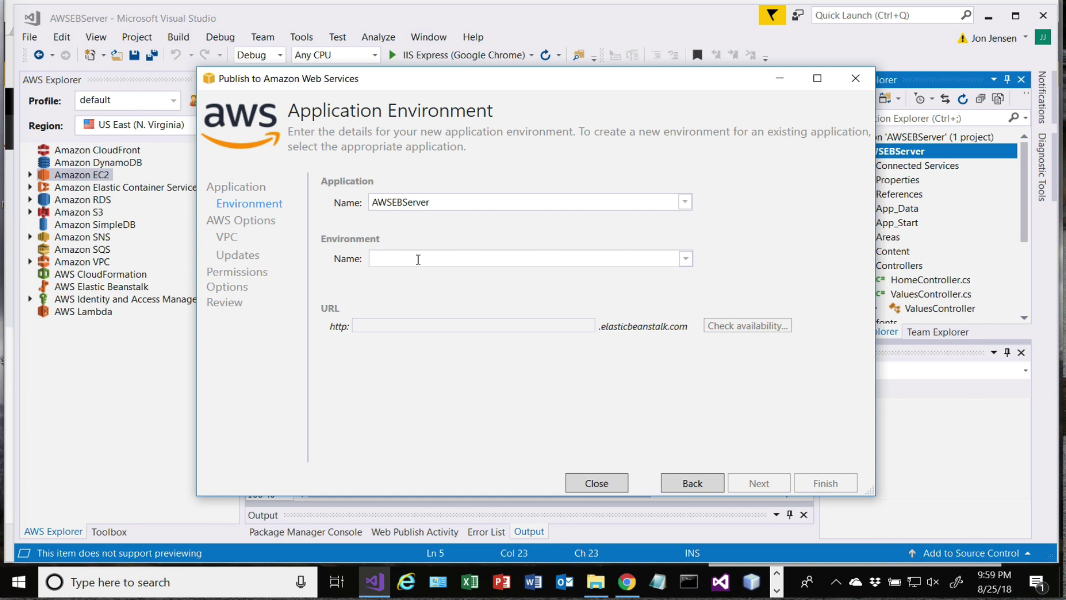
Name the environment TestingAWS and check whether its URL is available
type("TEST")
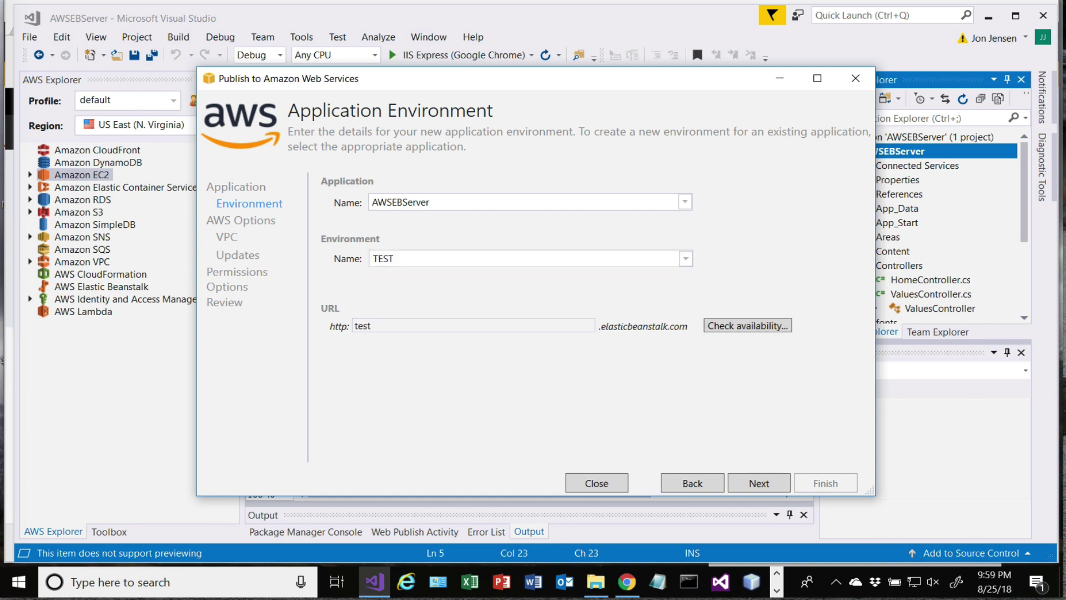
key("BackSpace")
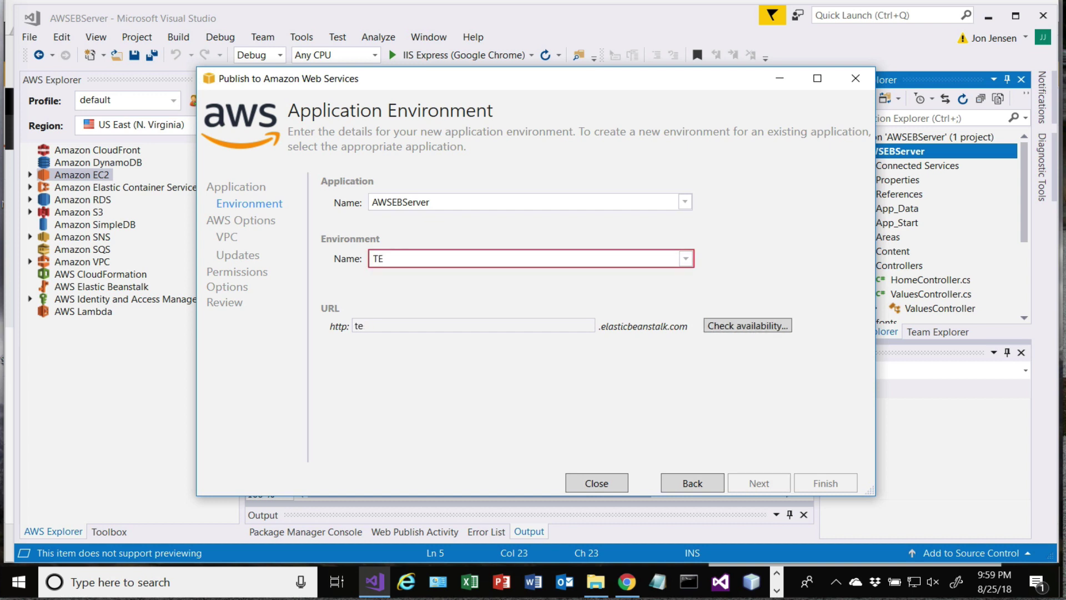
type("stin")
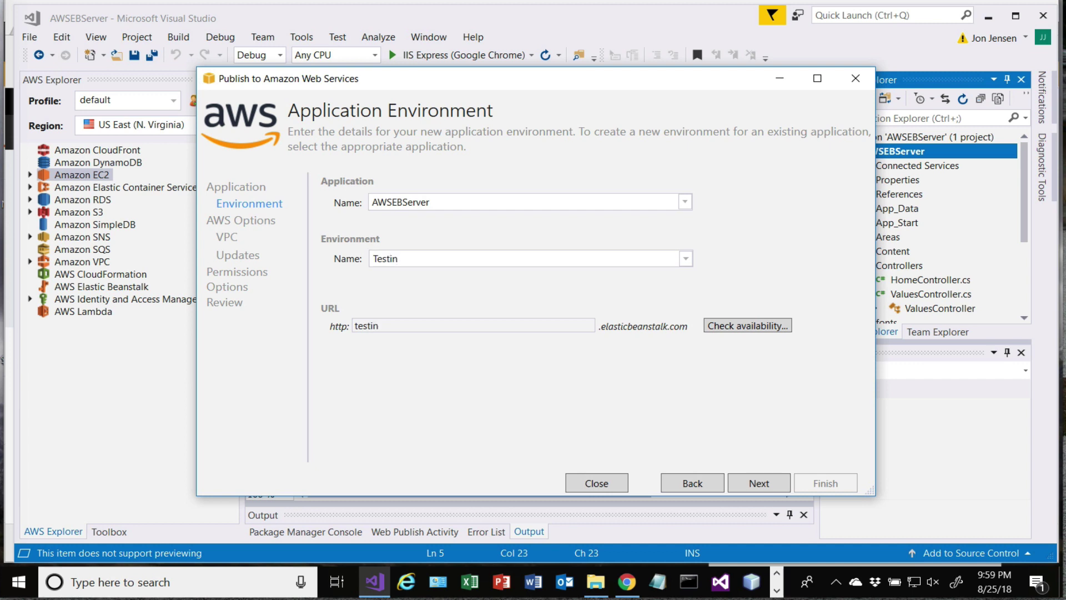
type("gAWS")
left_click_drag(435, 257, 366, 261)
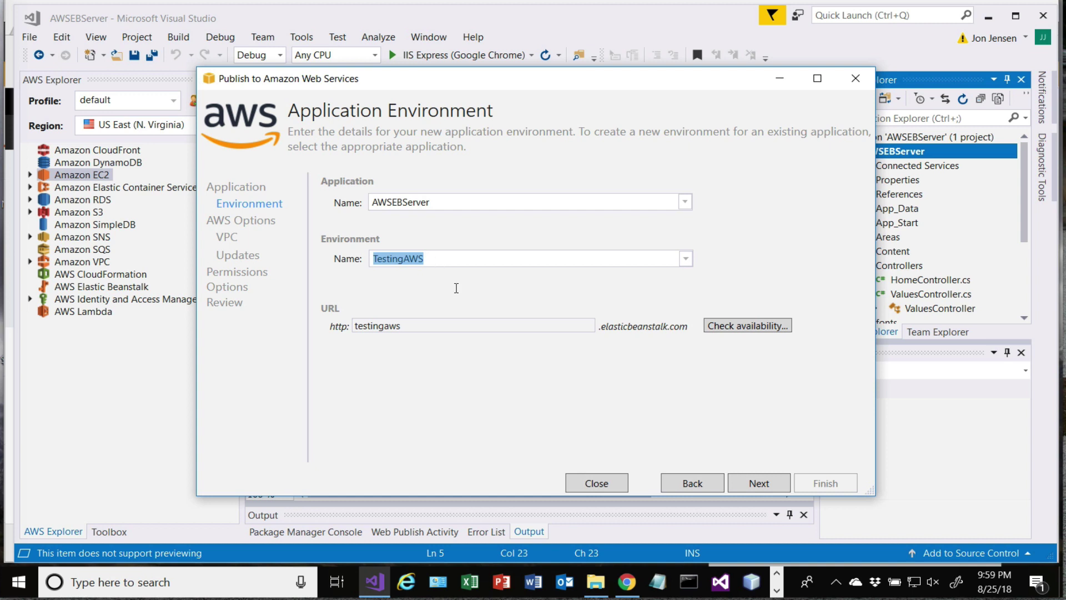
left_click(721, 326)
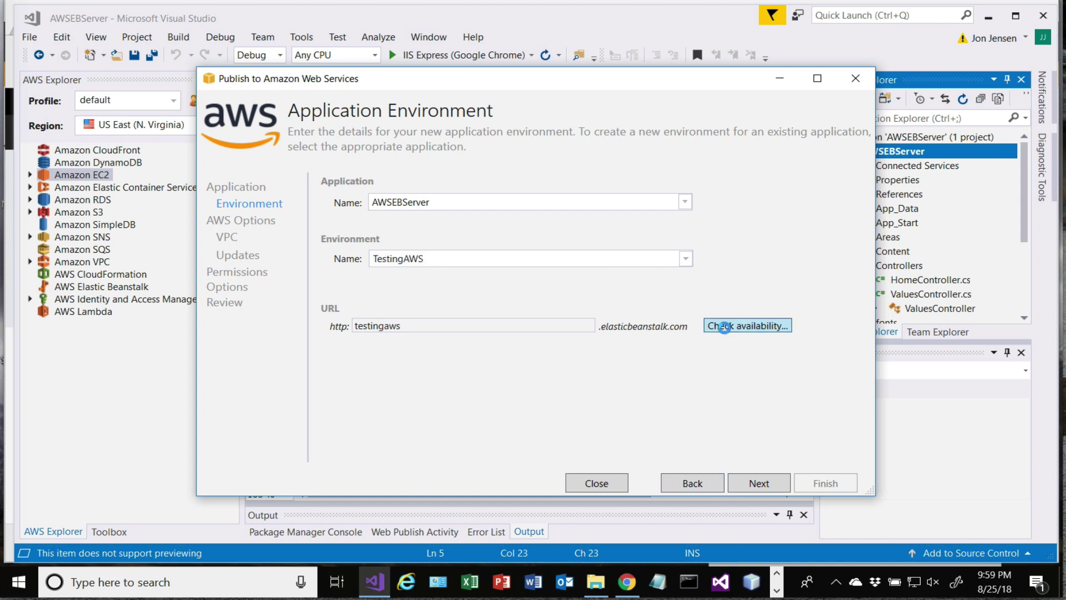
Rename the environment TestingAWS008, check the new URL's availability and continue to the AWS options
double_click(435, 253)
left_click(441, 256)
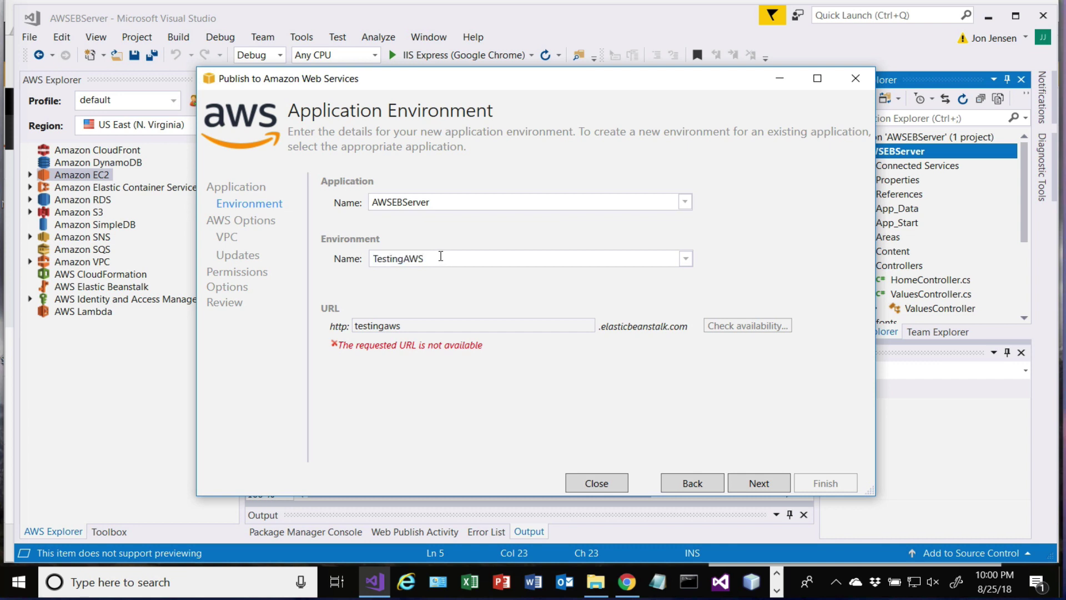
type("008")
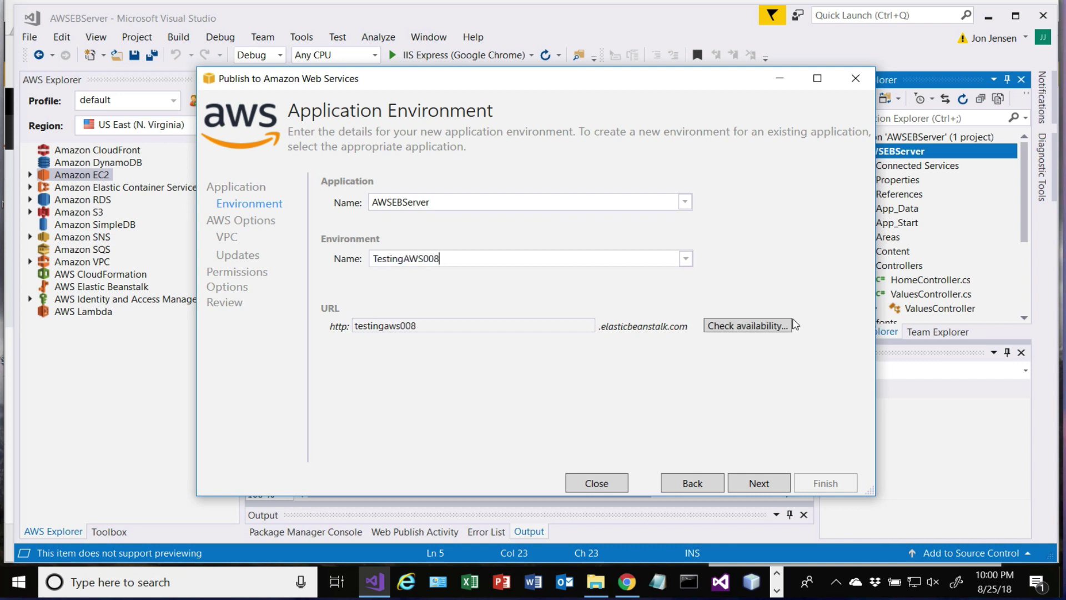
left_click(768, 328)
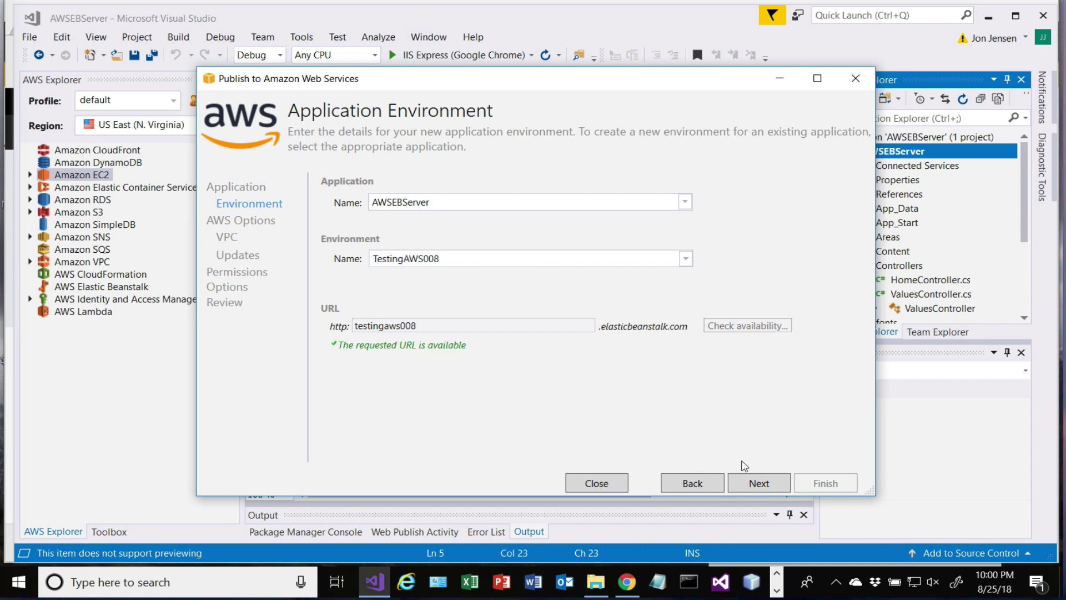
left_click(759, 483)
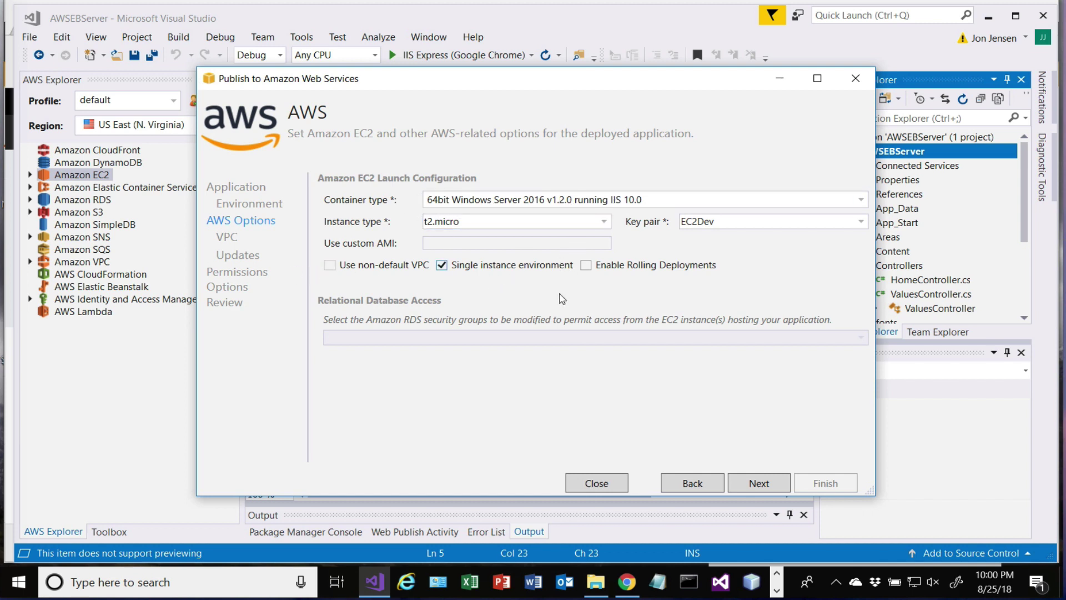
Deploy the application with the preset AWS, permissions and application options, and enlarge the Output pane
left_click(753, 484)
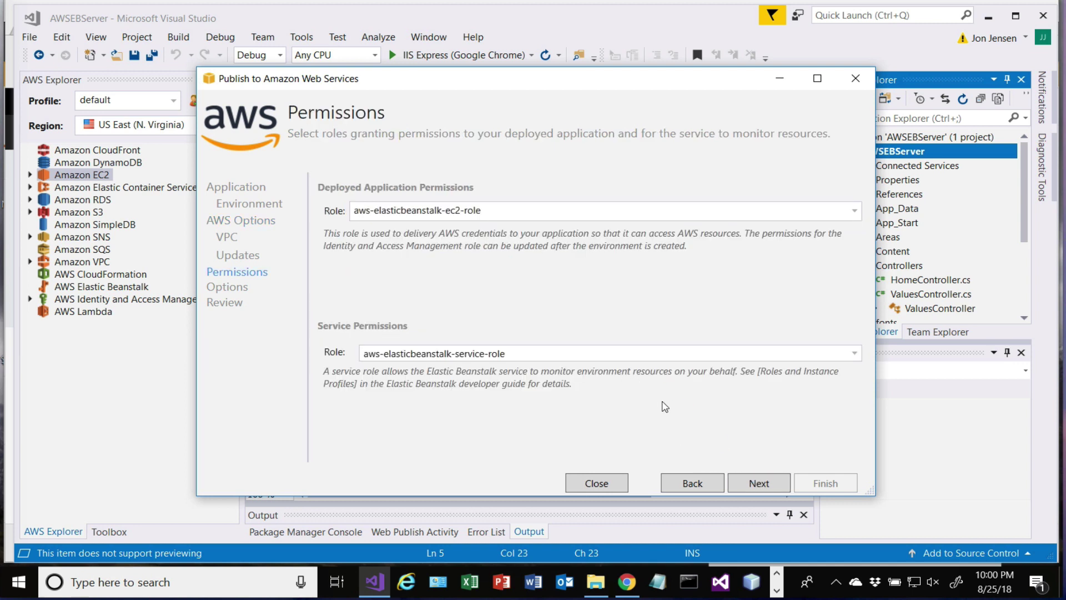
left_click(754, 479)
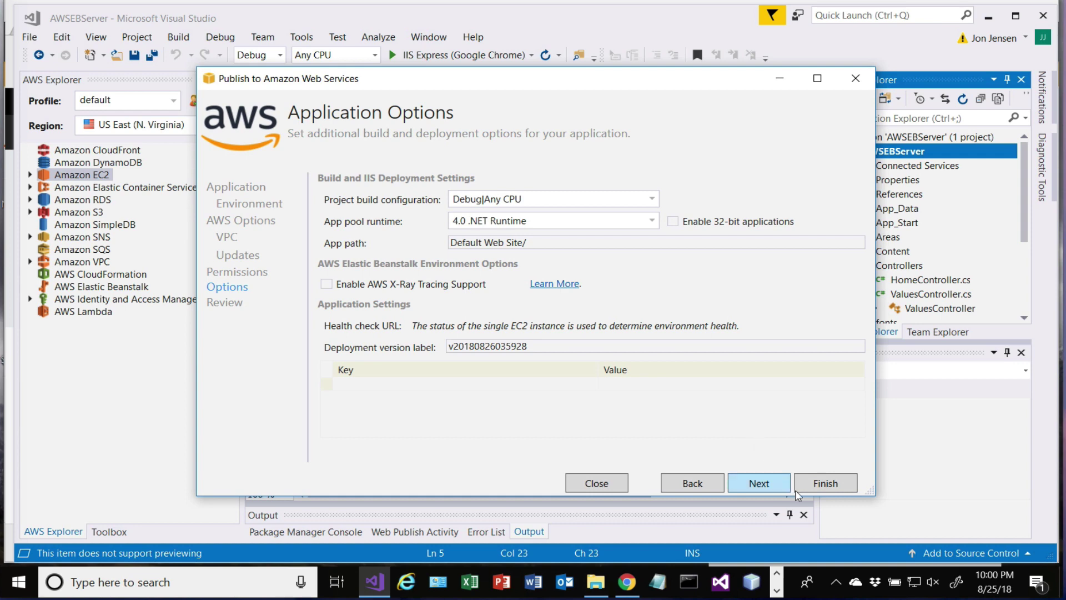
left_click(812, 485)
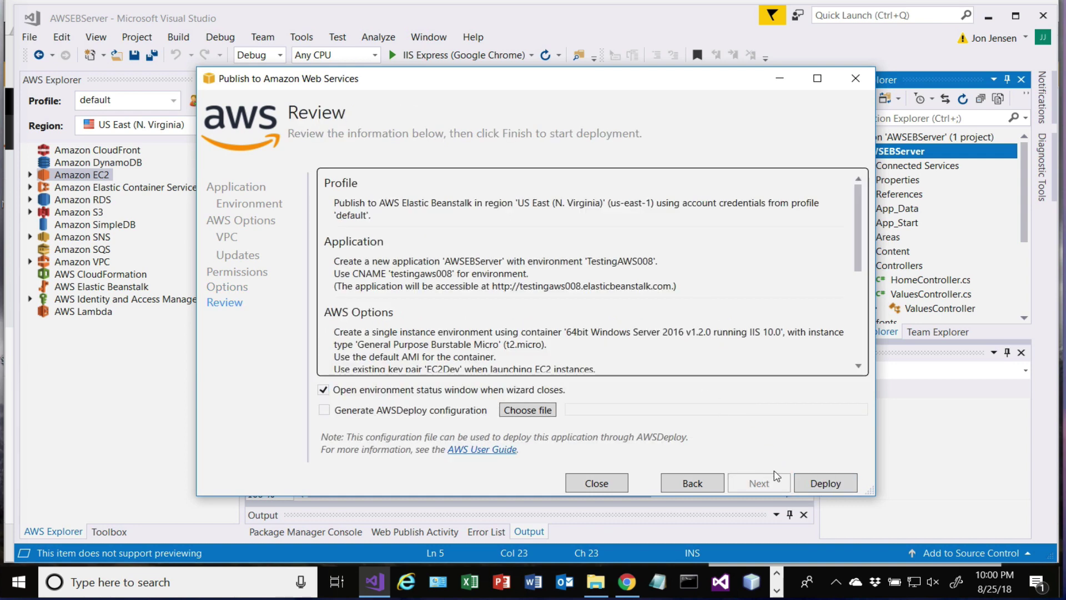
left_click(816, 484)
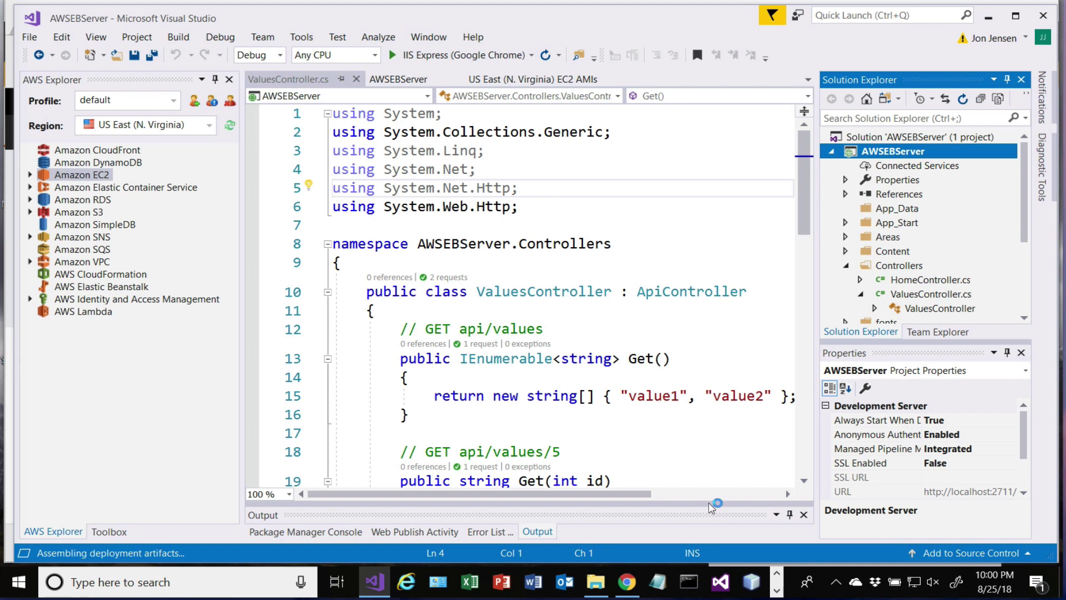
left_click_drag(708, 503, 679, 318)
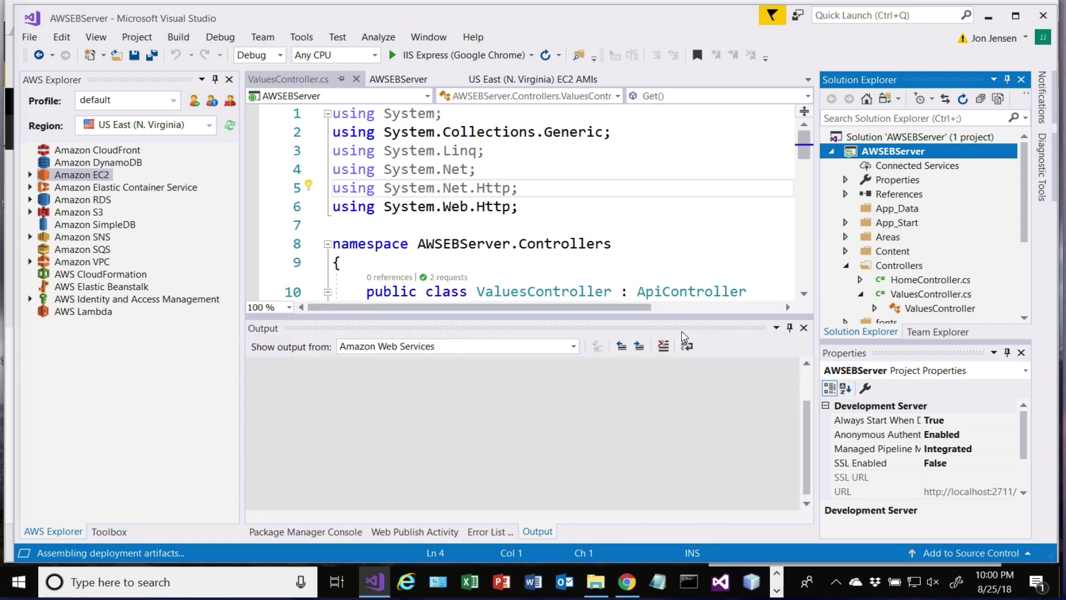
Switch to Chrome and open the AWS Management Console home page from the IAM console
left_click(627, 581)
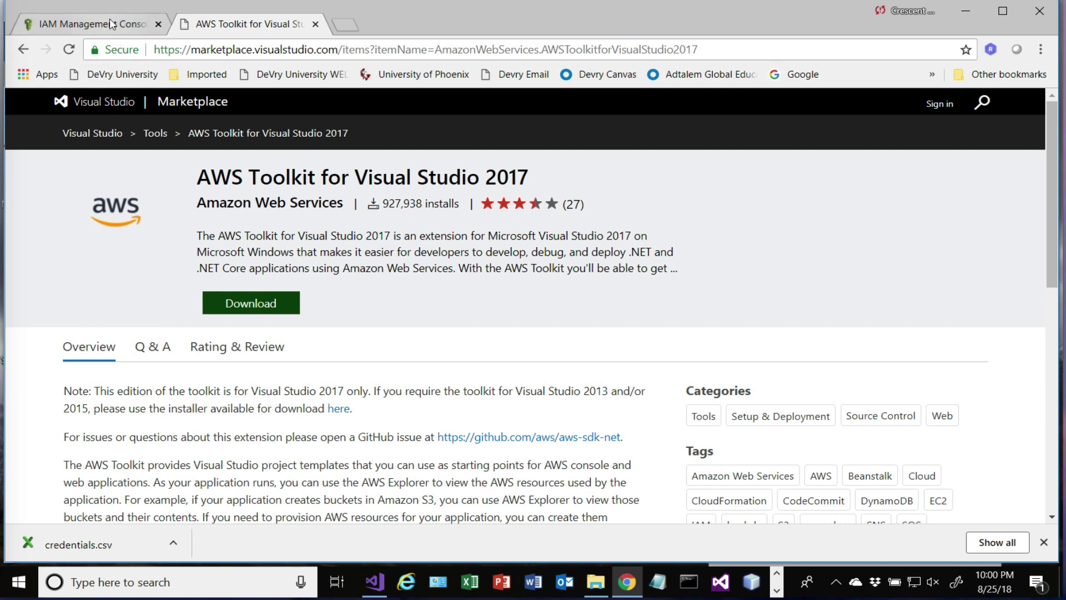
left_click(113, 24)
left_click(70, 104)
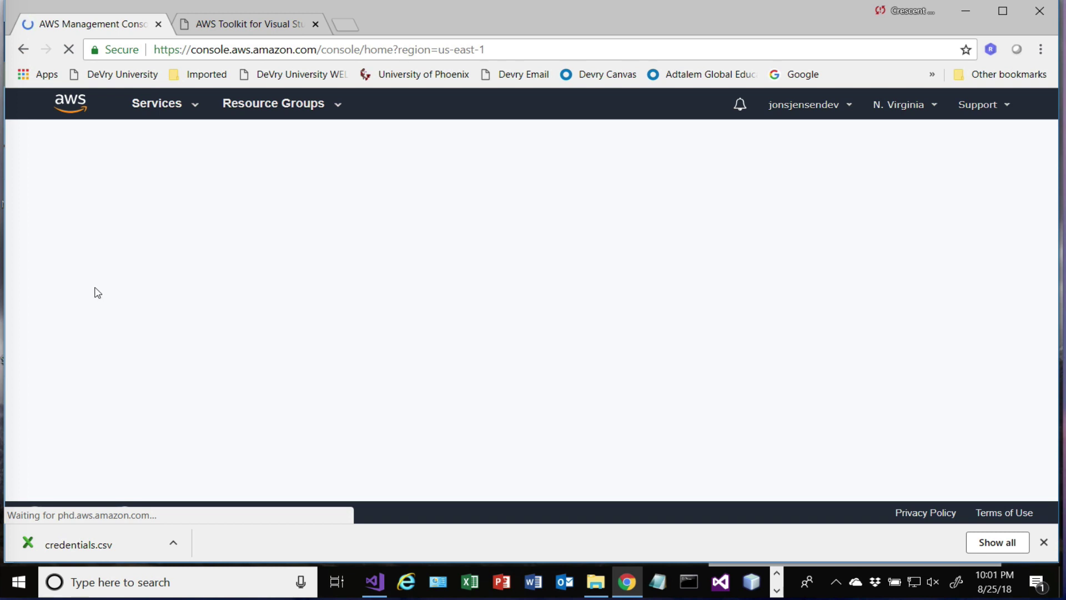
Switch to Visual Studio and check the deployment's progress in the Amazon Web Services output
key("super+Tab")
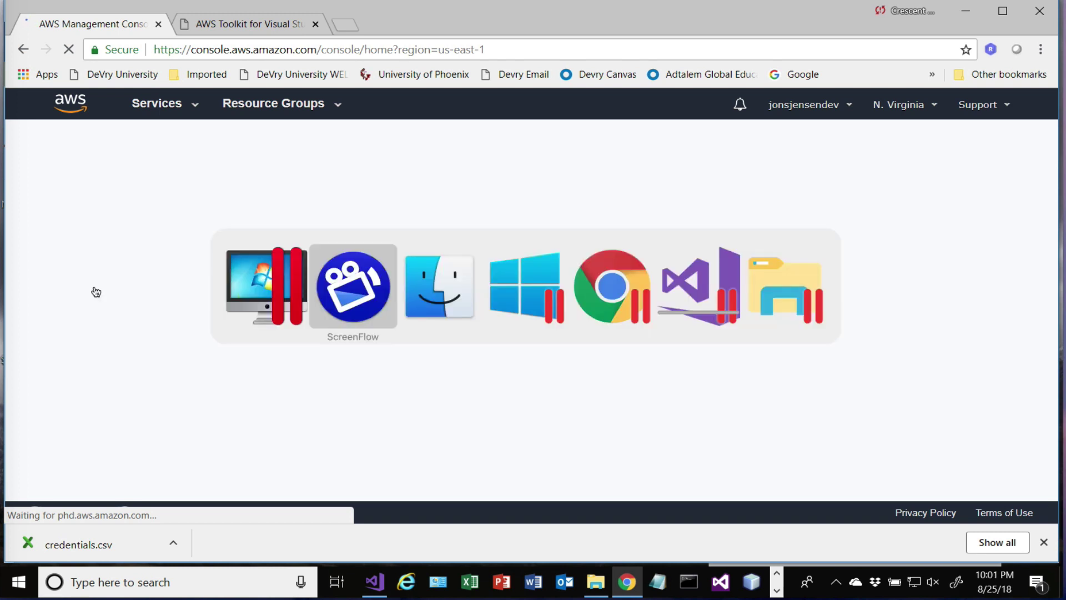
key("super+Tab")
key("super+Tab")
key("super+Tab")
key("super+Tab")
key("super+Tab")
key("super+Tab")
key("super+Tab")
key("super+Tab")
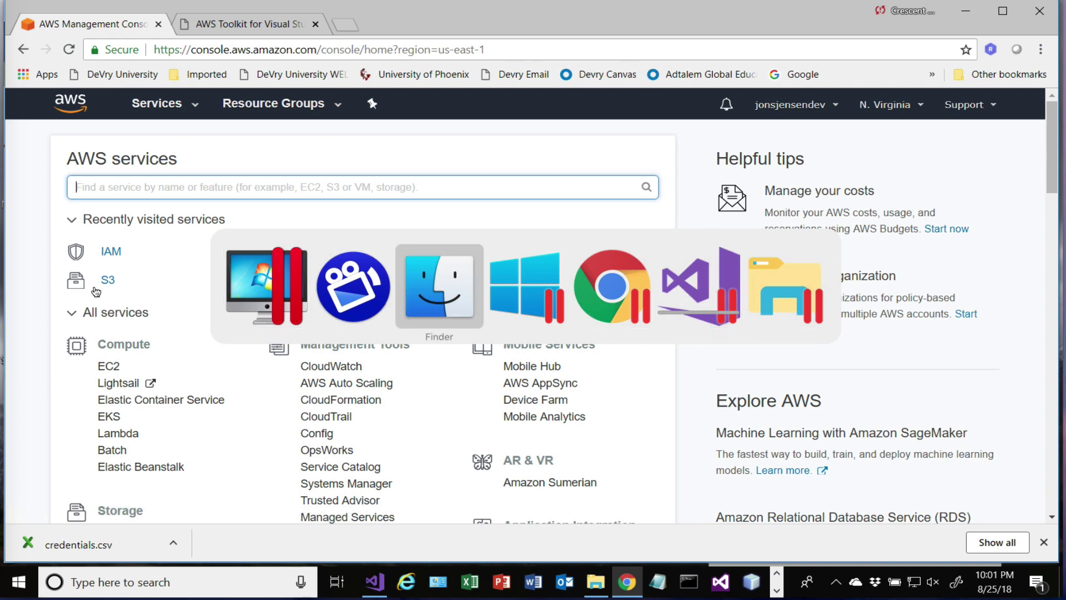
key("super+Tab")
key("super+Tab")
key("super+Tab")
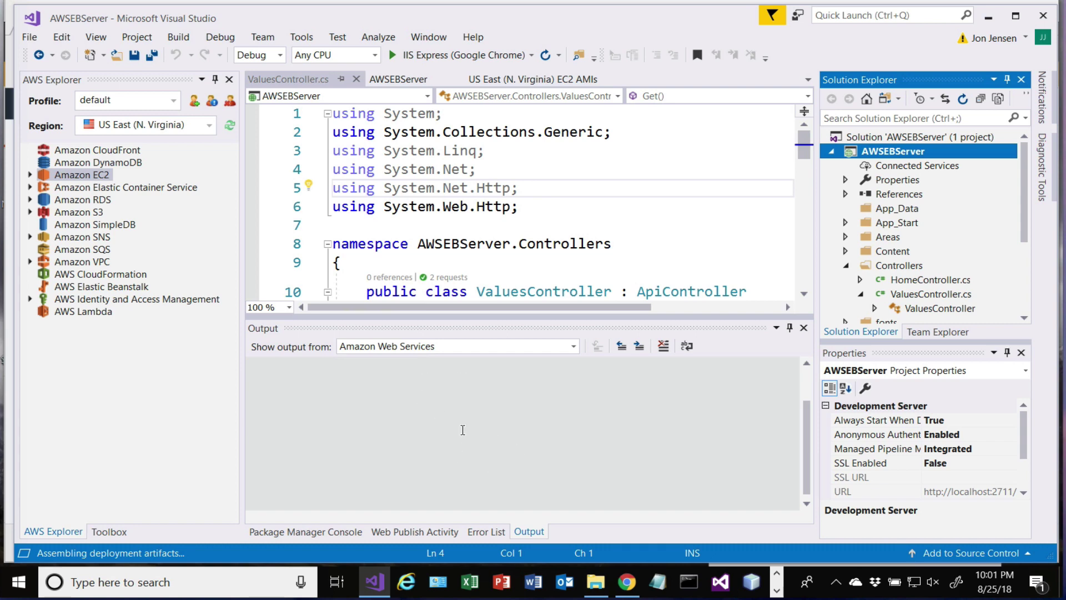
Return to the AWS console in Chrome, open Elastic Beanstalk and bring up its web app creation form
key("super+Tab")
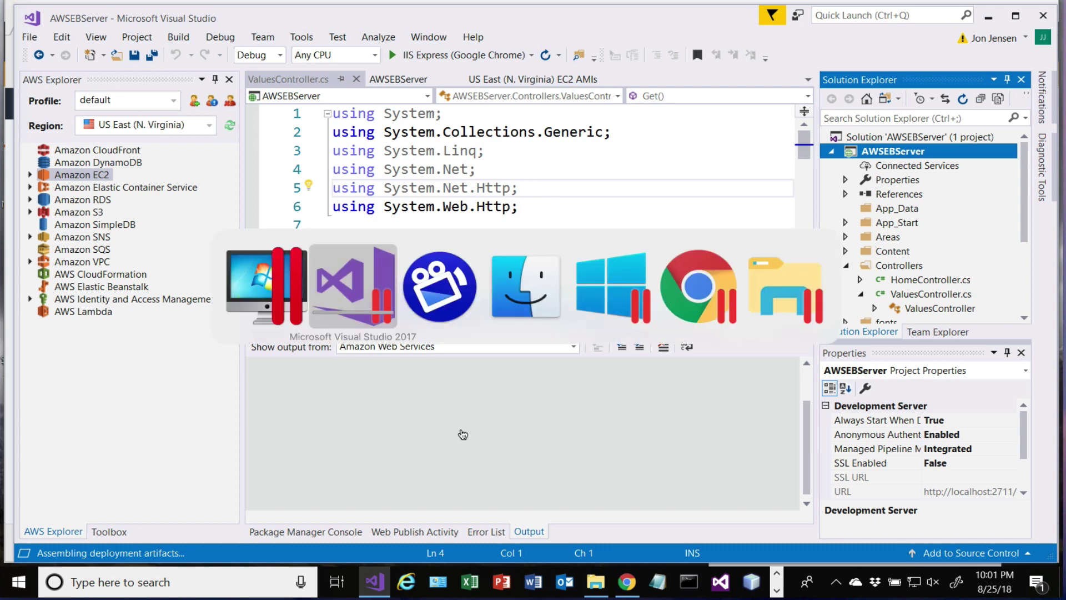
key("super+Tab")
key("super+Tab")
key("super+Tab")
key("super+Tab")
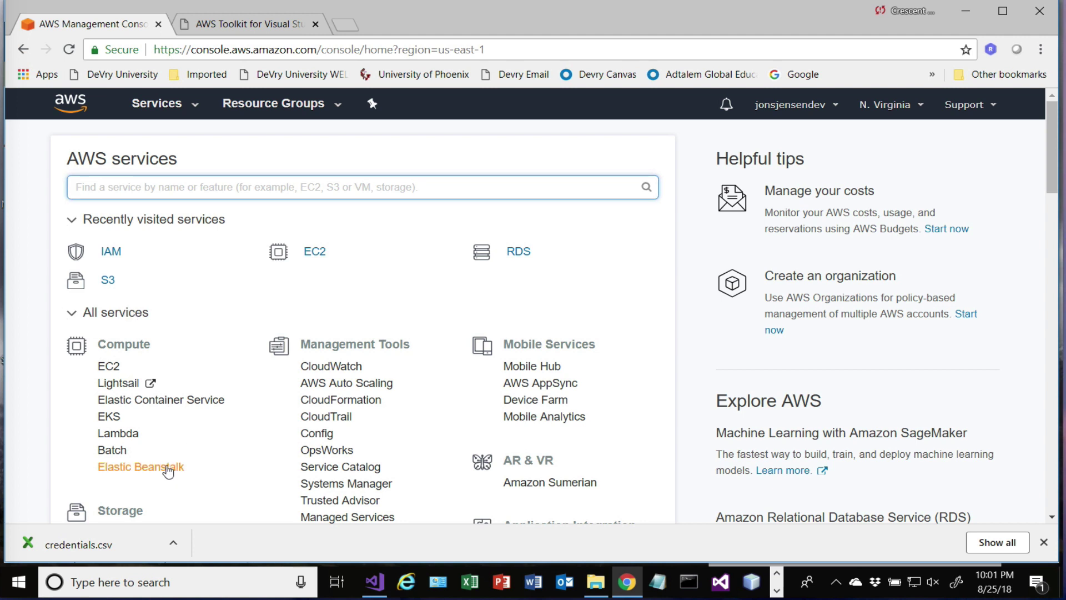
left_click(166, 468)
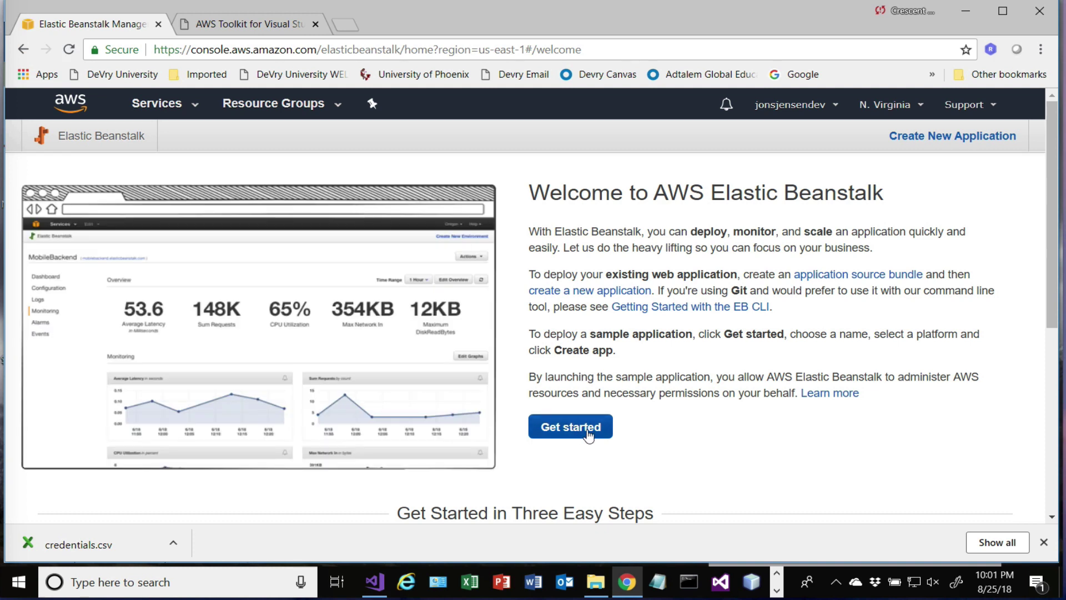
left_click(585, 430)
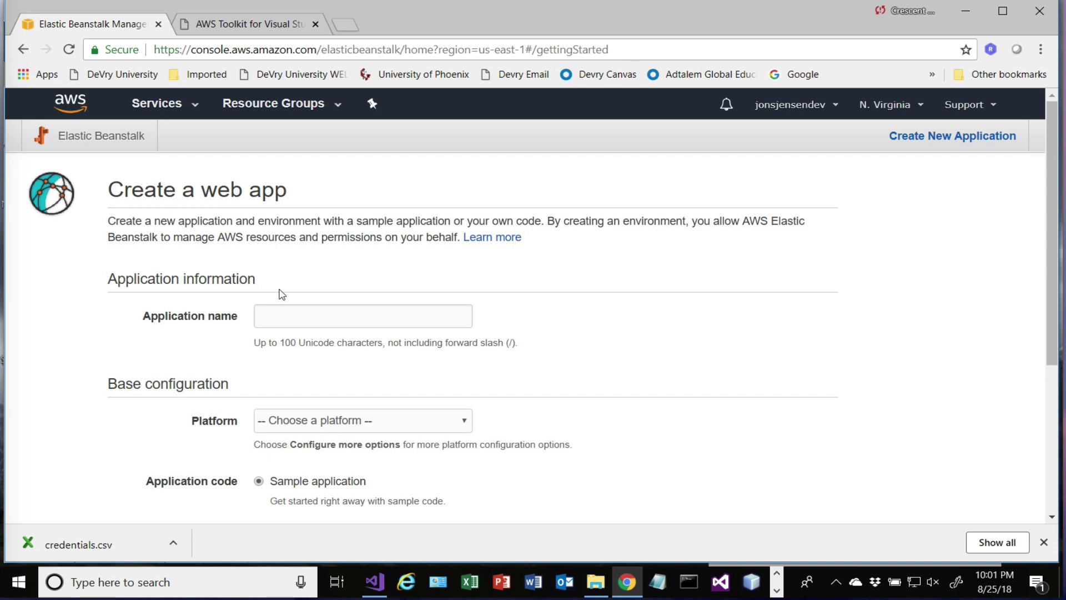
mouse_move(1065, 598)
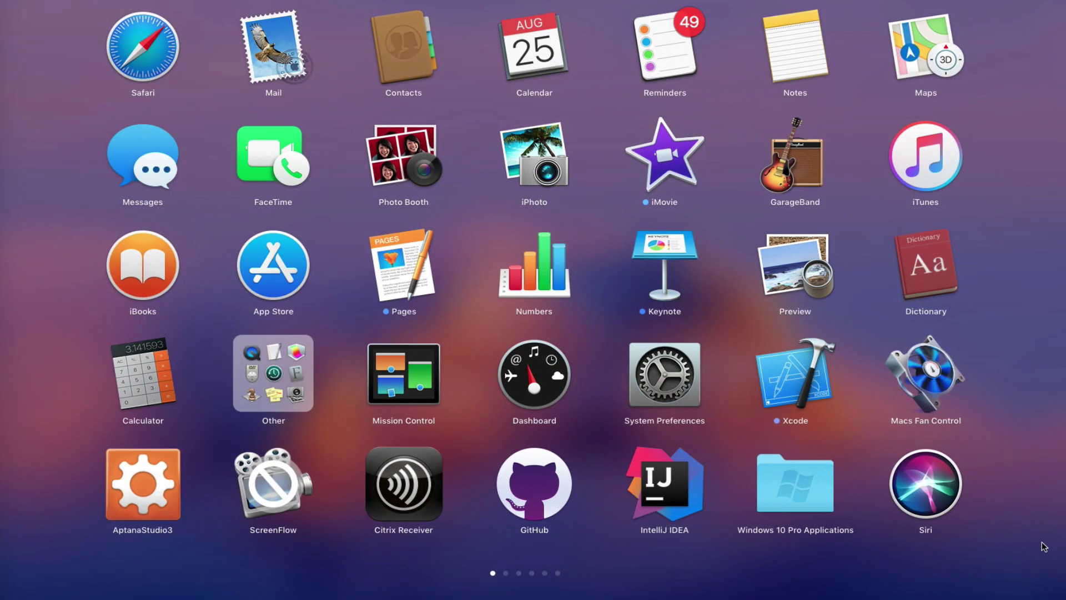
Leave the web app creation form for the AWS console home, and switch to Visual Studio to check AWS Elastic Beanstalk in AWS Explorer
left_click(1024, 512)
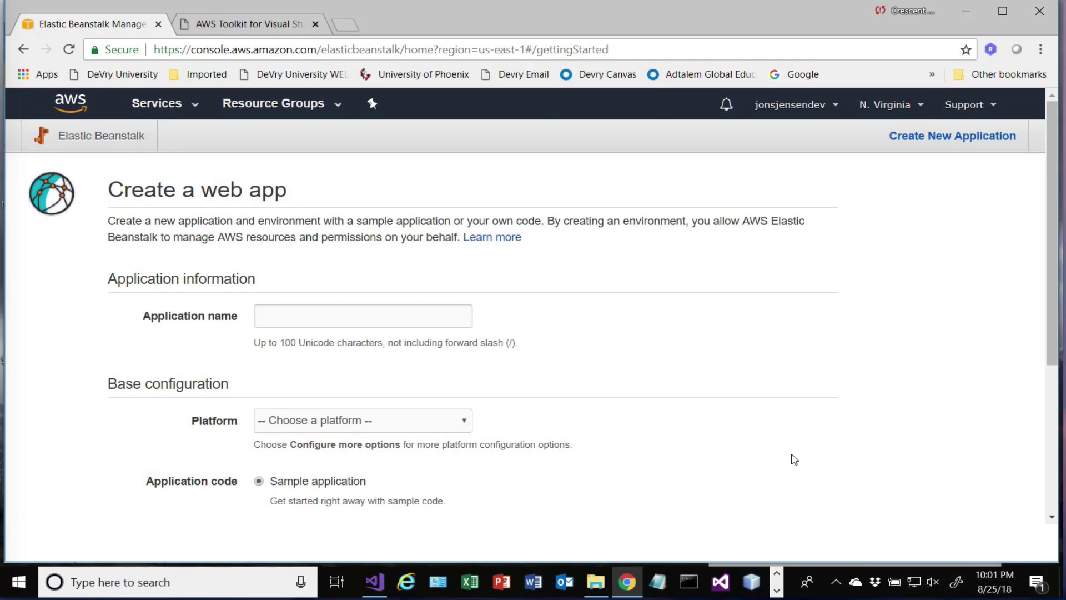
left_click(106, 136)
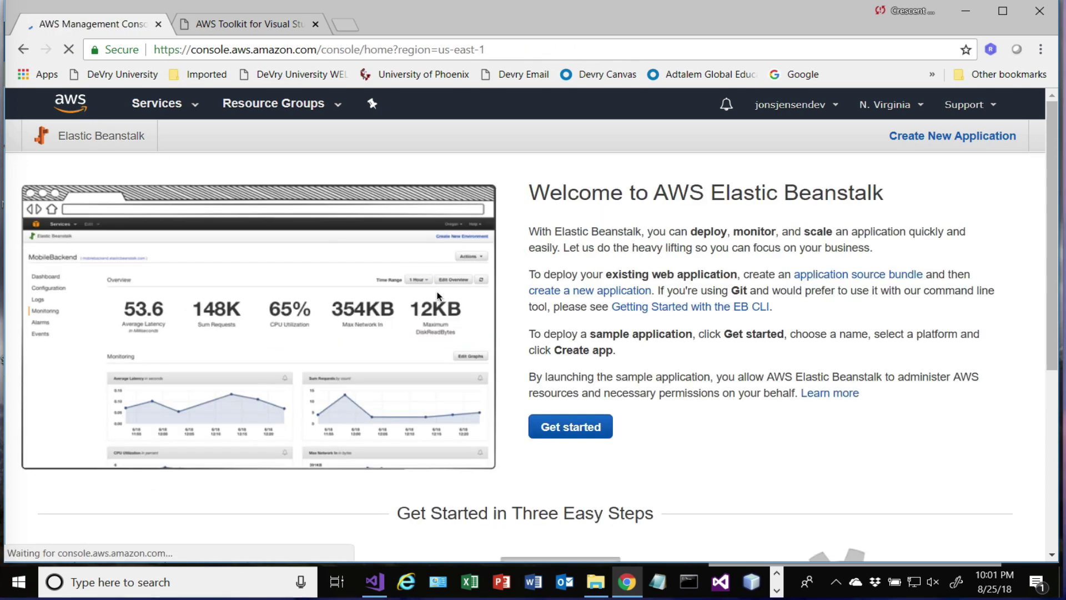
left_click(375, 582)
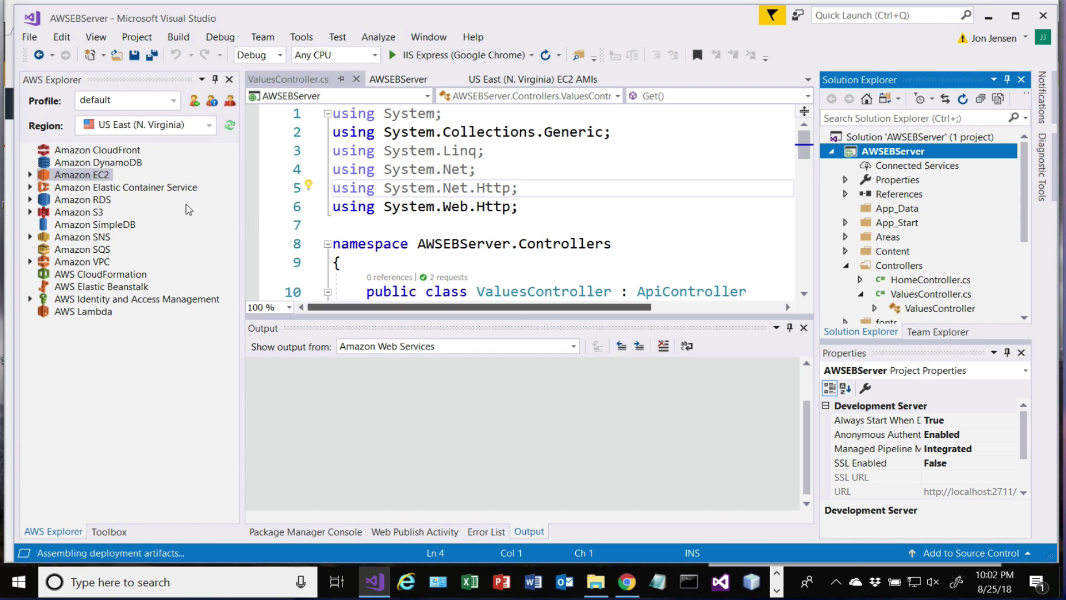
left_click(119, 290)
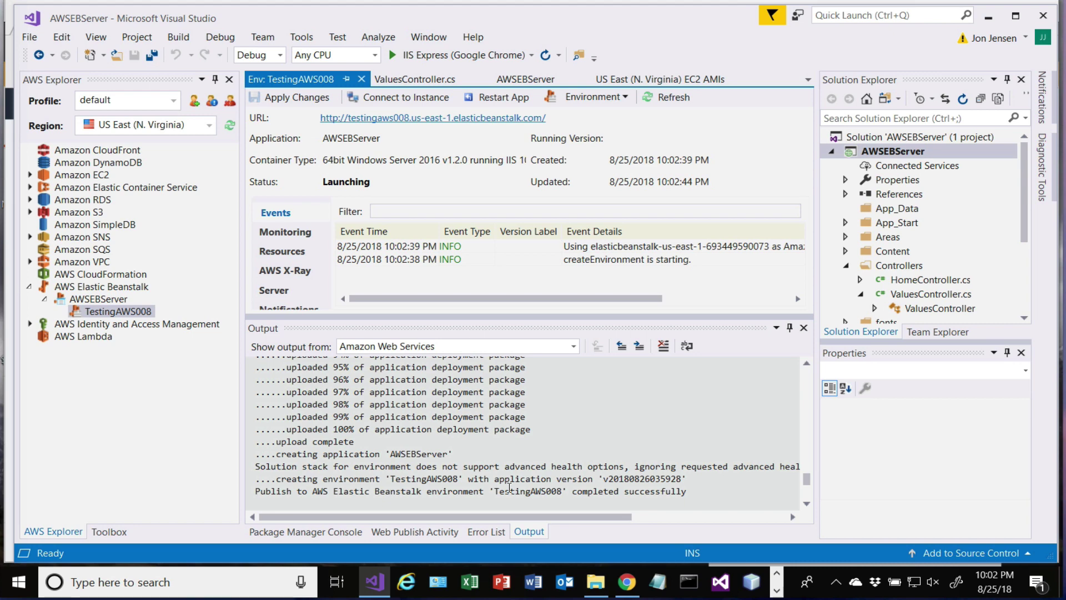
Switch to Chrome and open the Elastic Beanstalk applications list from the AWS console home page
left_click(626, 581)
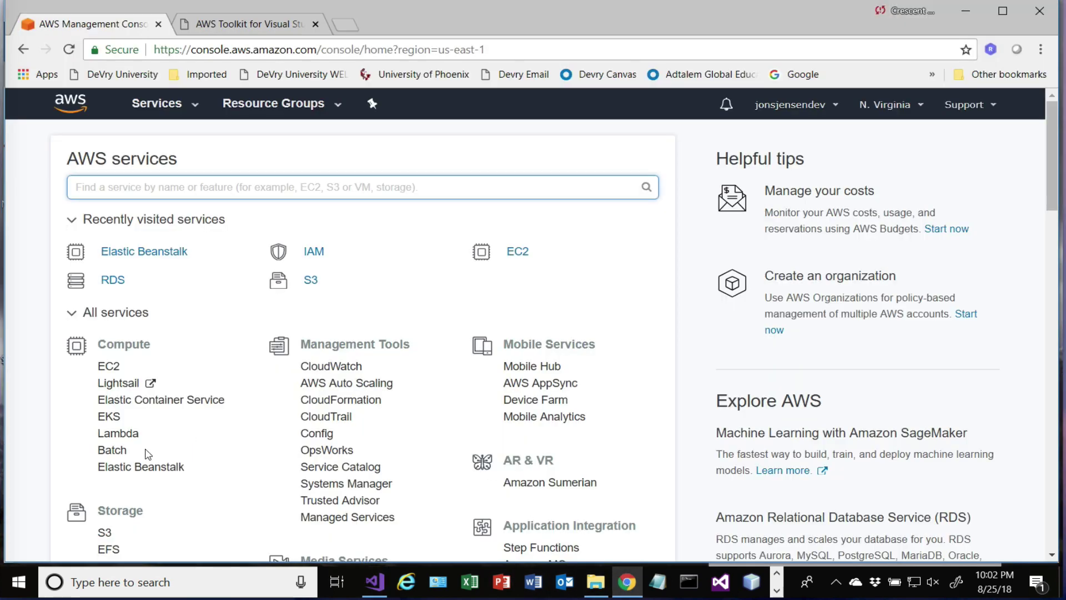
left_click(153, 467)
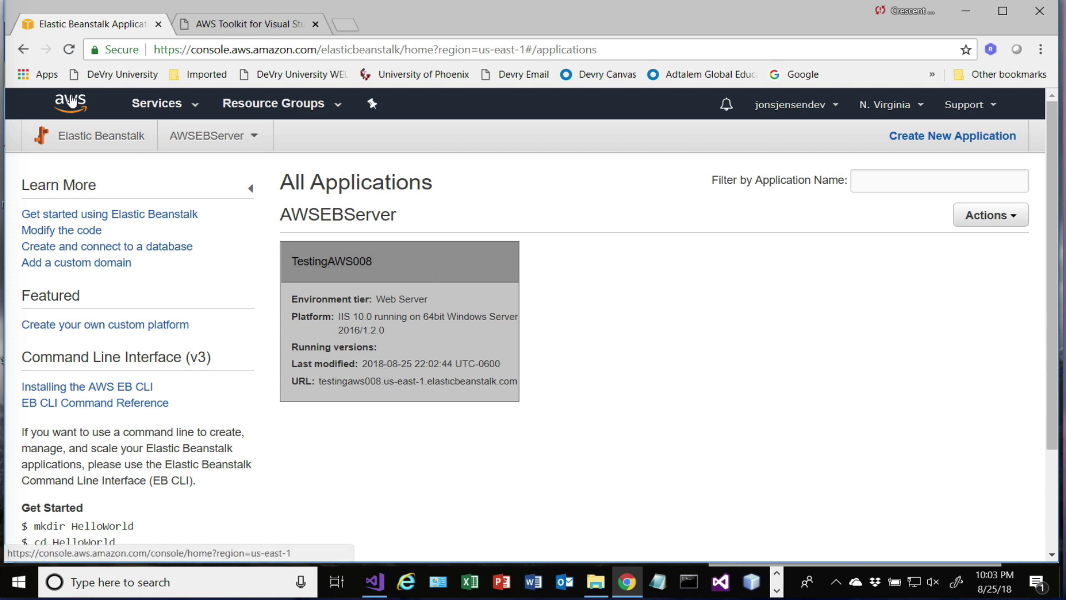
Open the EC2 Instances list, look through the EC2 navigation sections and return to the AWS console home page
left_click(71, 102)
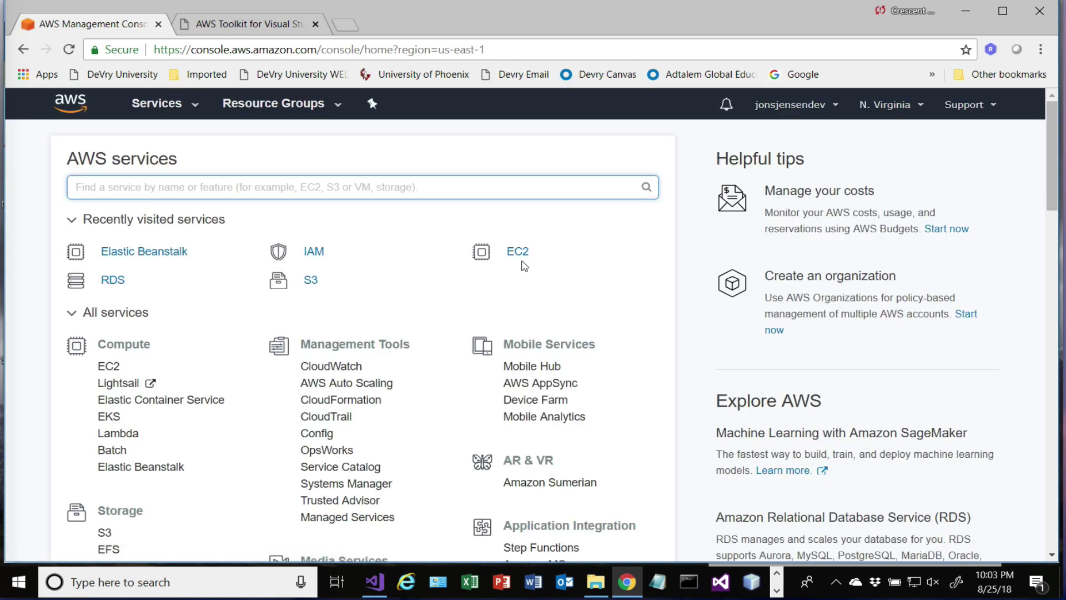
left_click(518, 253)
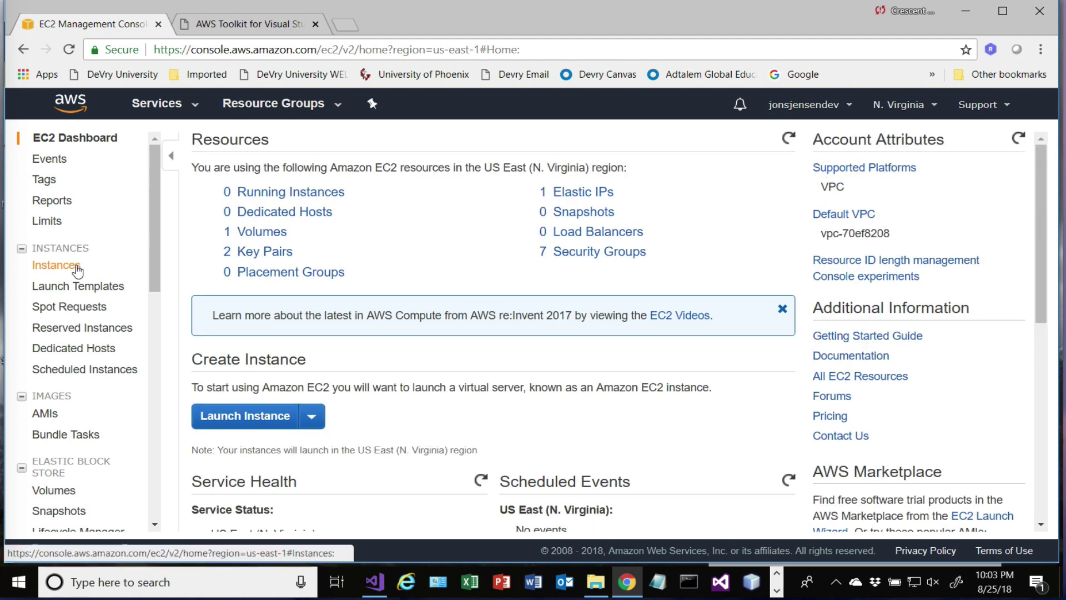
left_click(77, 266)
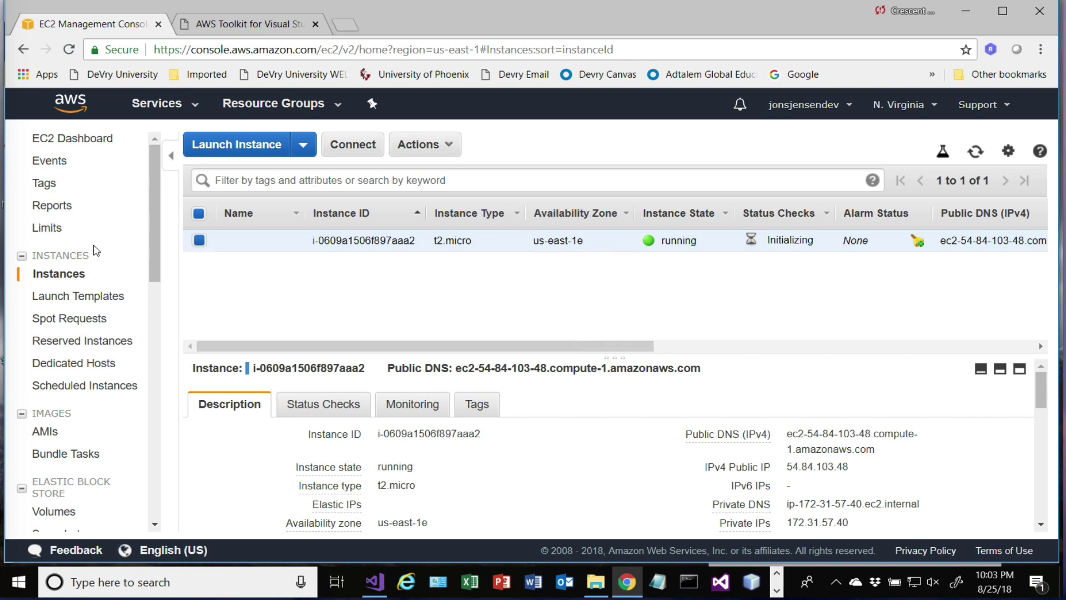
scroll(98, 248, "down", 1)
scroll(98, 249, "down", 10)
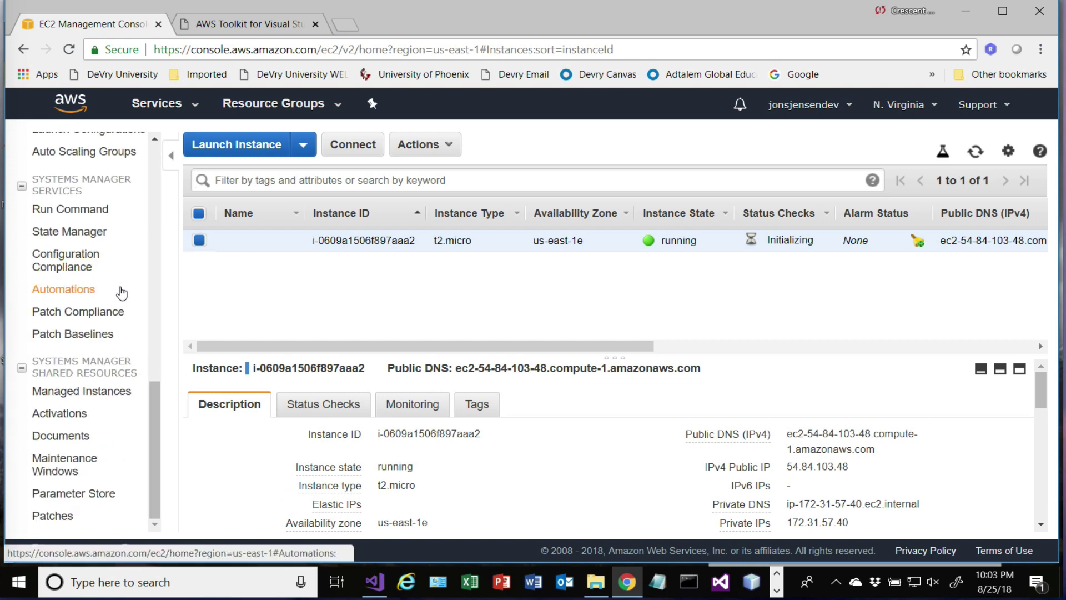
scroll(119, 314, "up", 10)
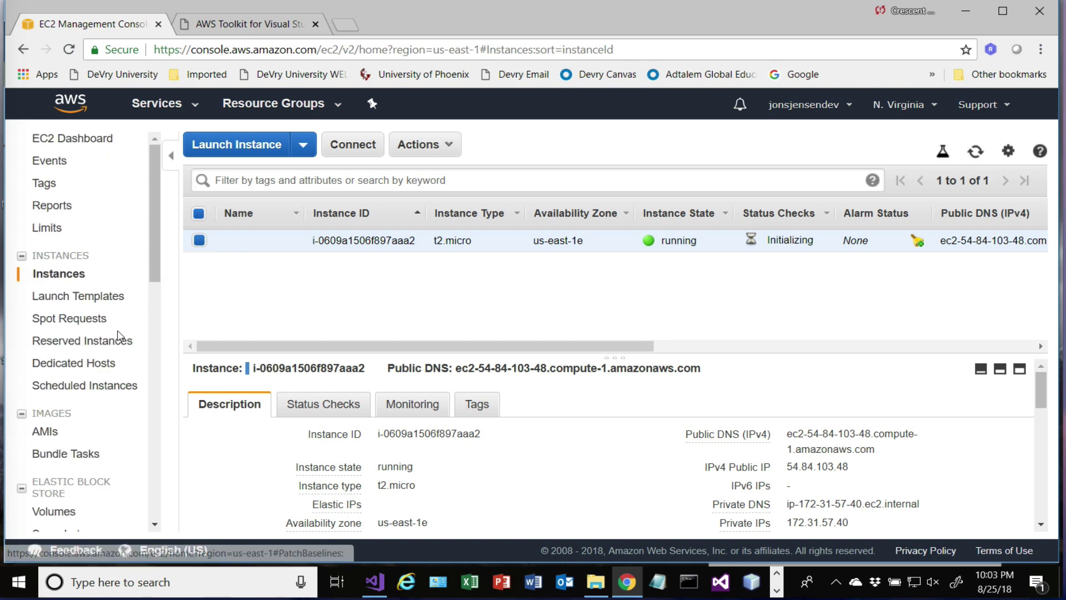
scroll(126, 318, "down", 8)
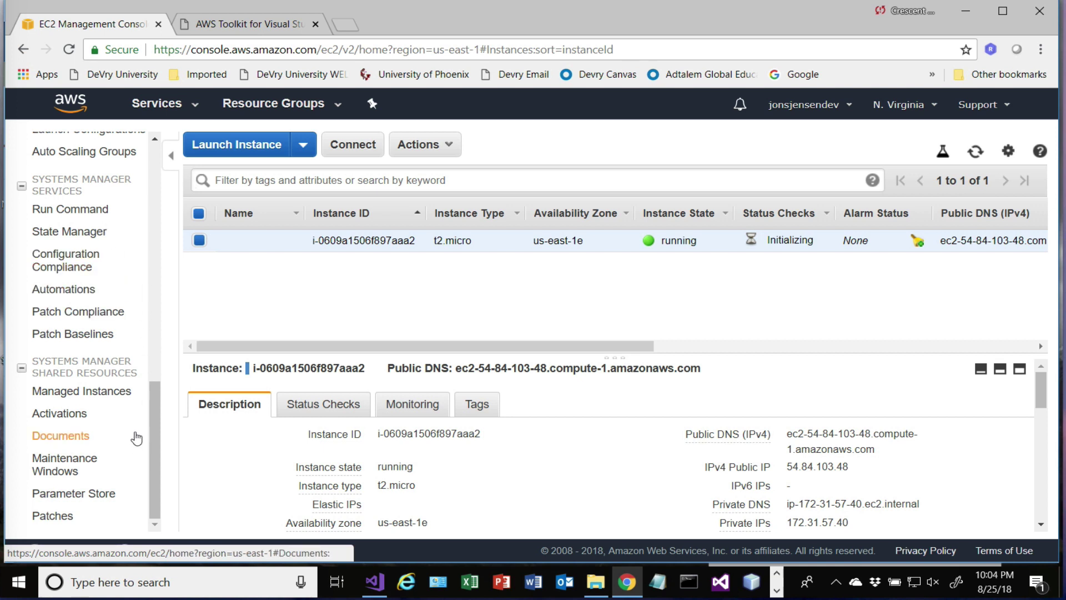
scroll(136, 439, "up", 10)
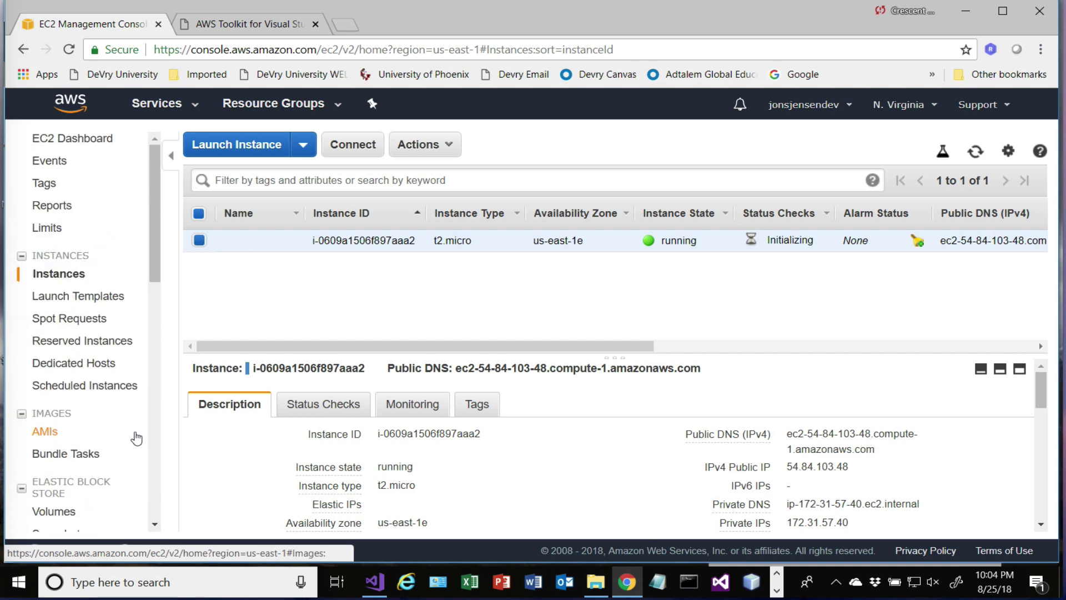
scroll(136, 439, "down", 6)
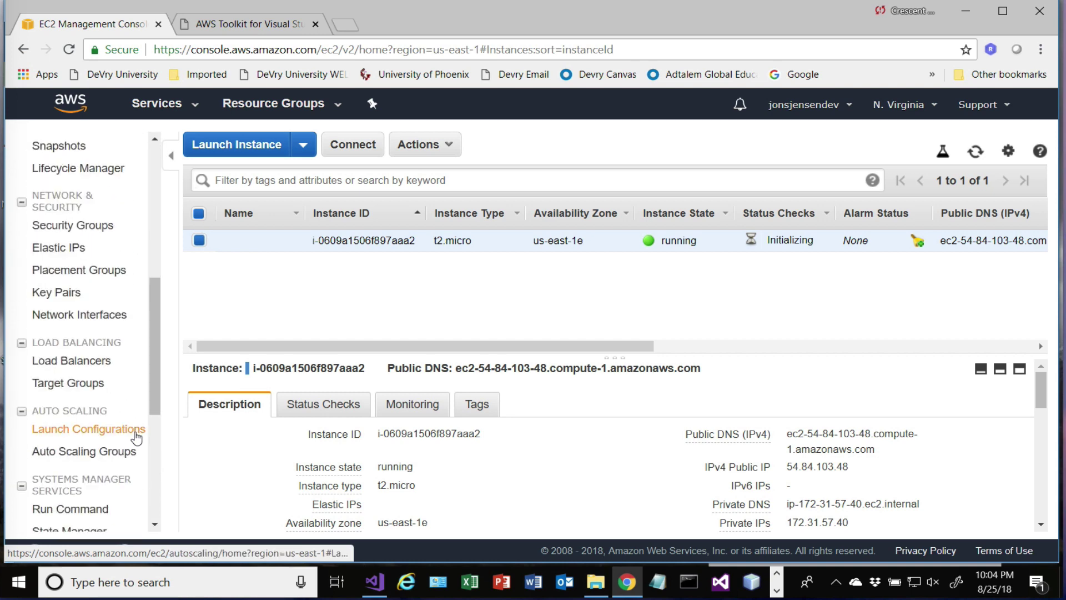
scroll(136, 439, "down", 5)
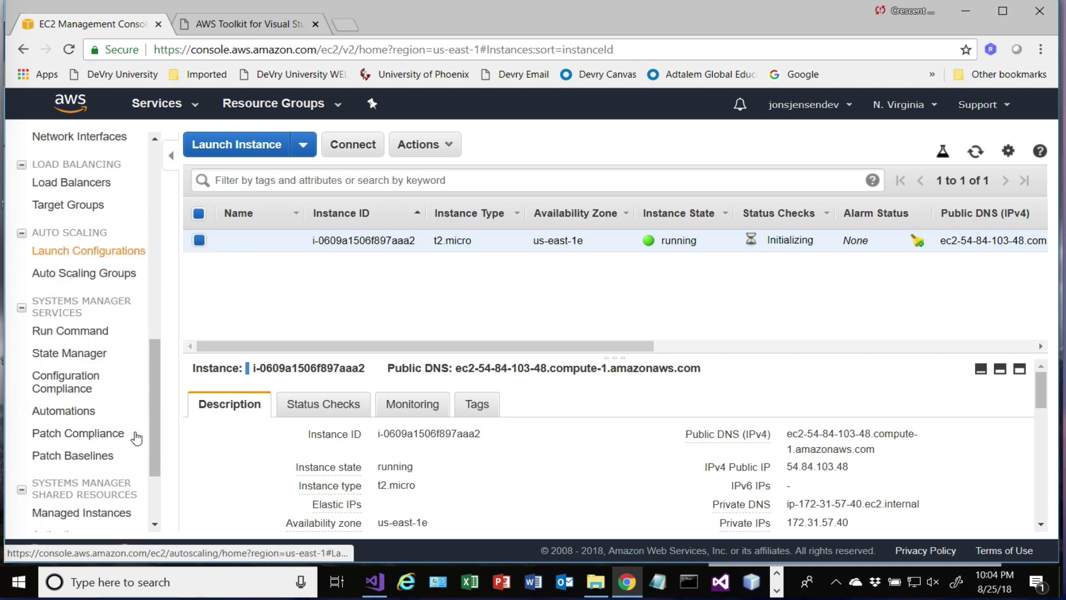
left_click(81, 103)
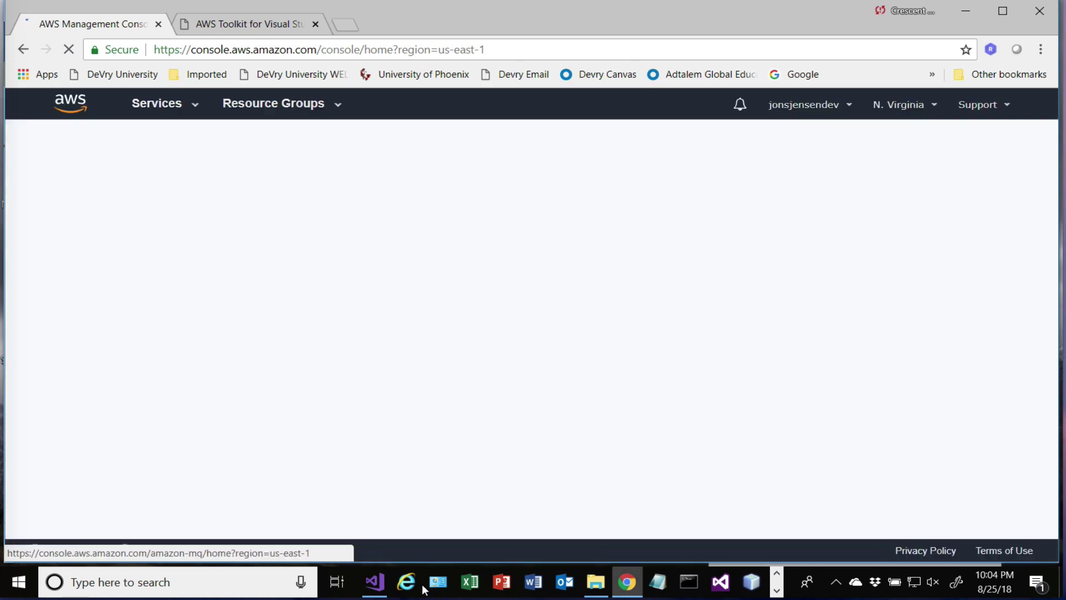
Switch to Visual Studio, open the status view of the AWSEBServer Elastic Beanstalk application and enlarge its events area
left_click(375, 581)
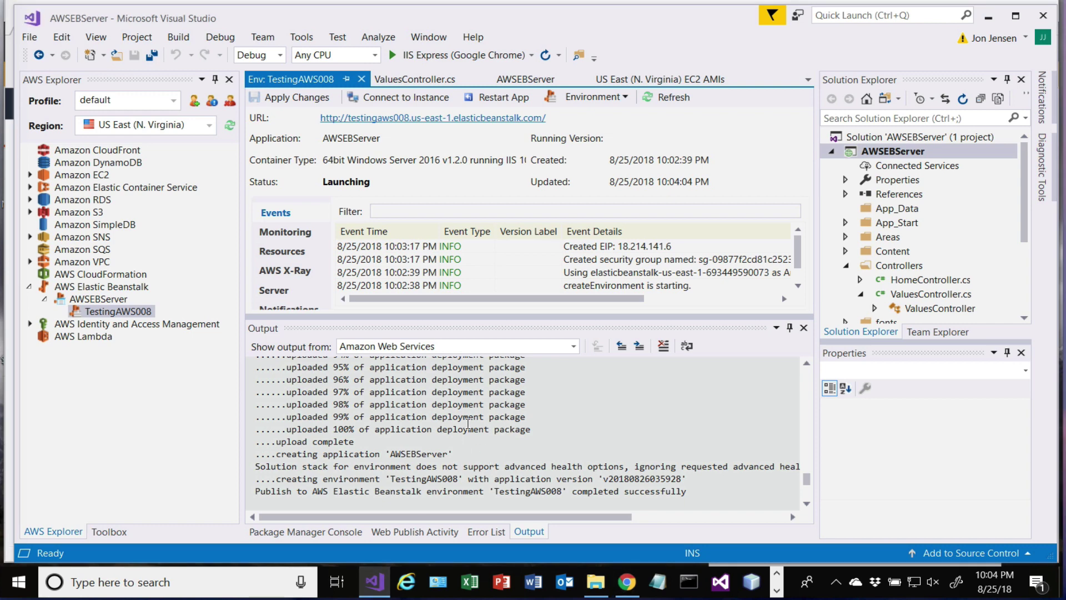
left_click(111, 302)
right_click(110, 302)
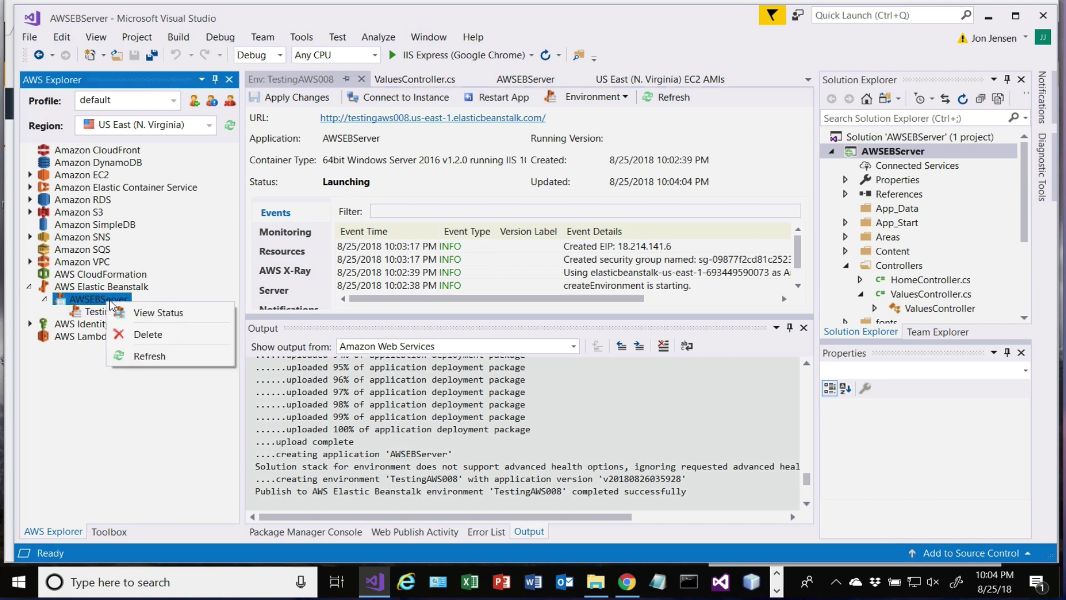
left_click(160, 313)
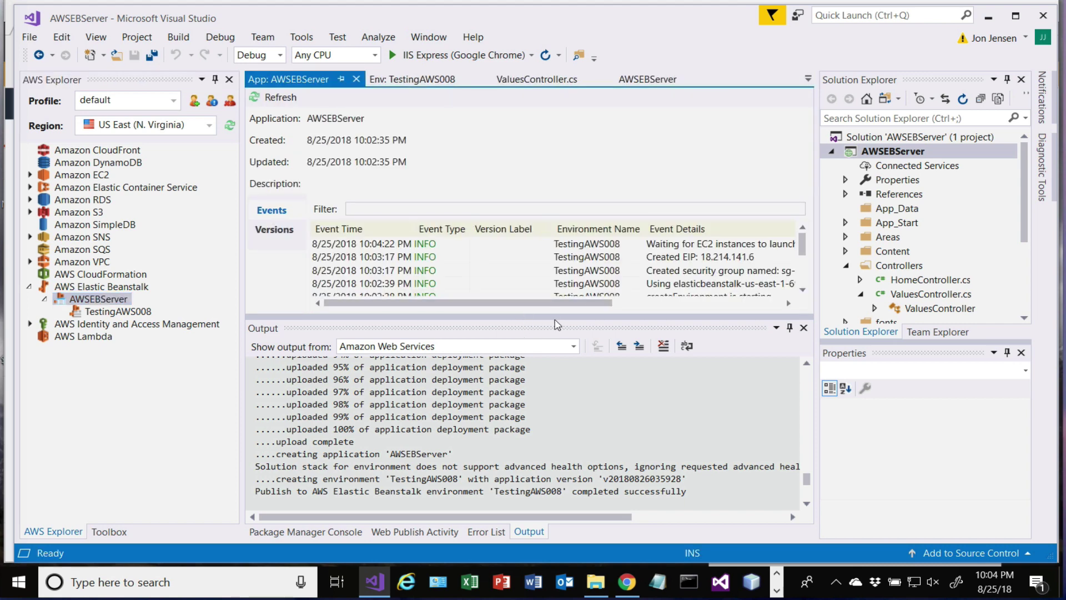
left_click_drag(554, 320, 552, 426)
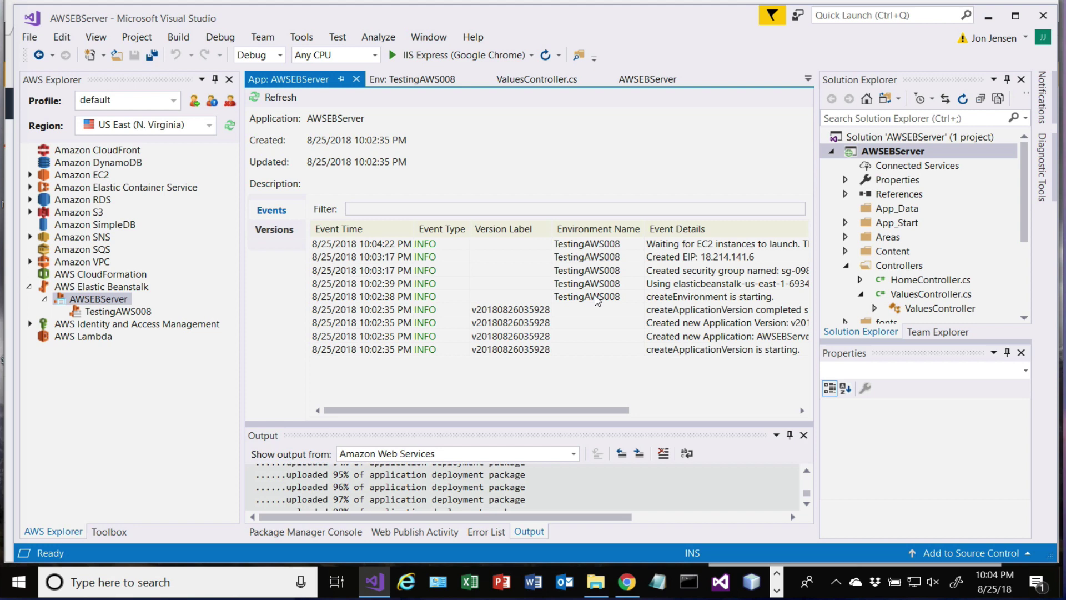
left_click_drag(673, 424, 669, 390)
Return to Chrome and open the Elastic Beanstalk applications list to check the TestingAWS008 environment
key("super+Tab")
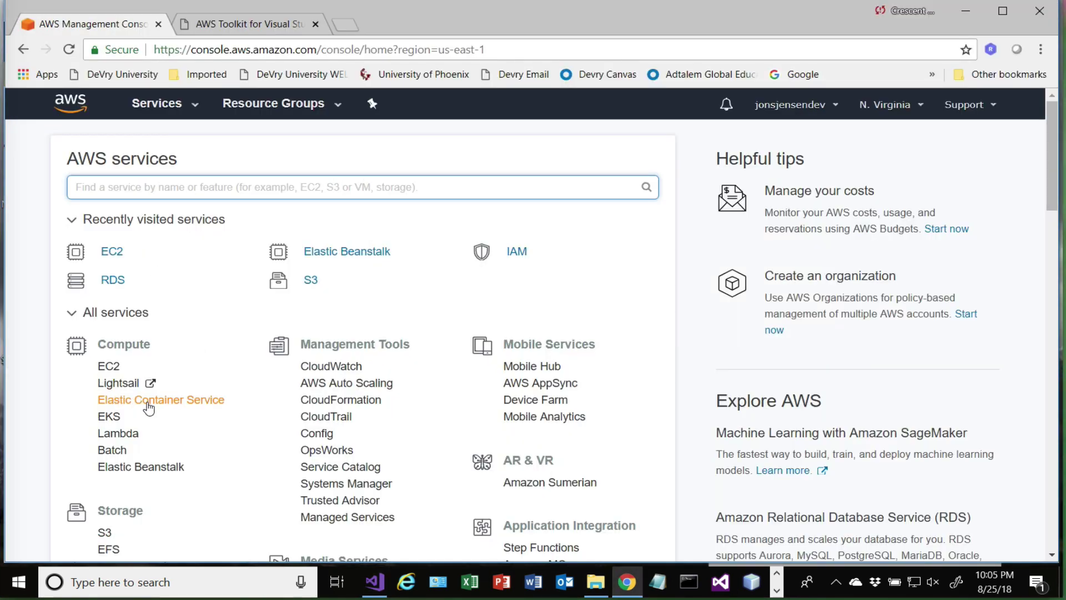
left_click(167, 468)
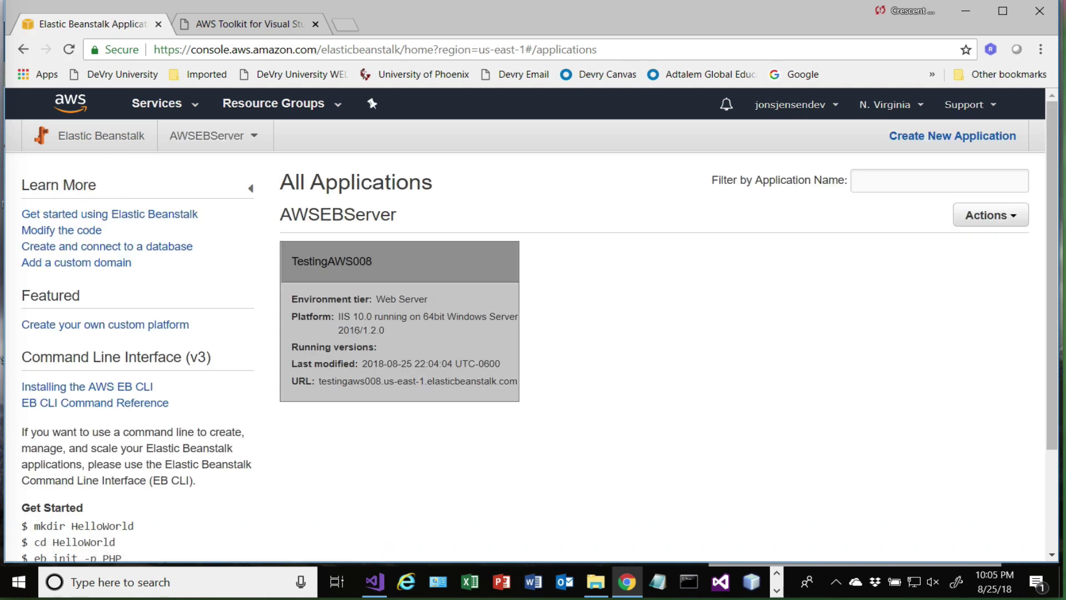
left_click(587, 0)
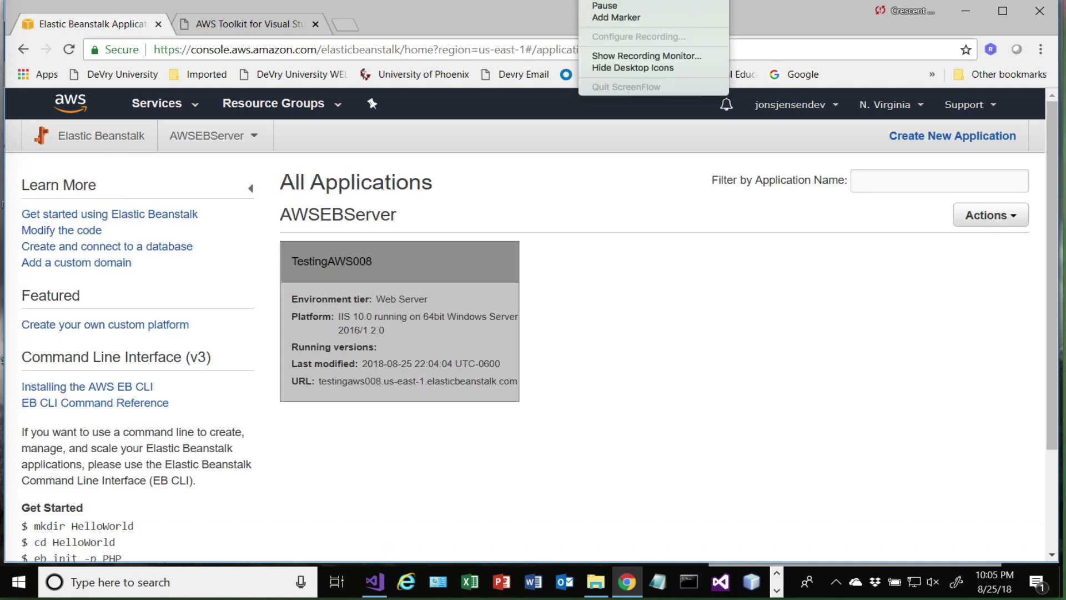
left_click(609, 7)
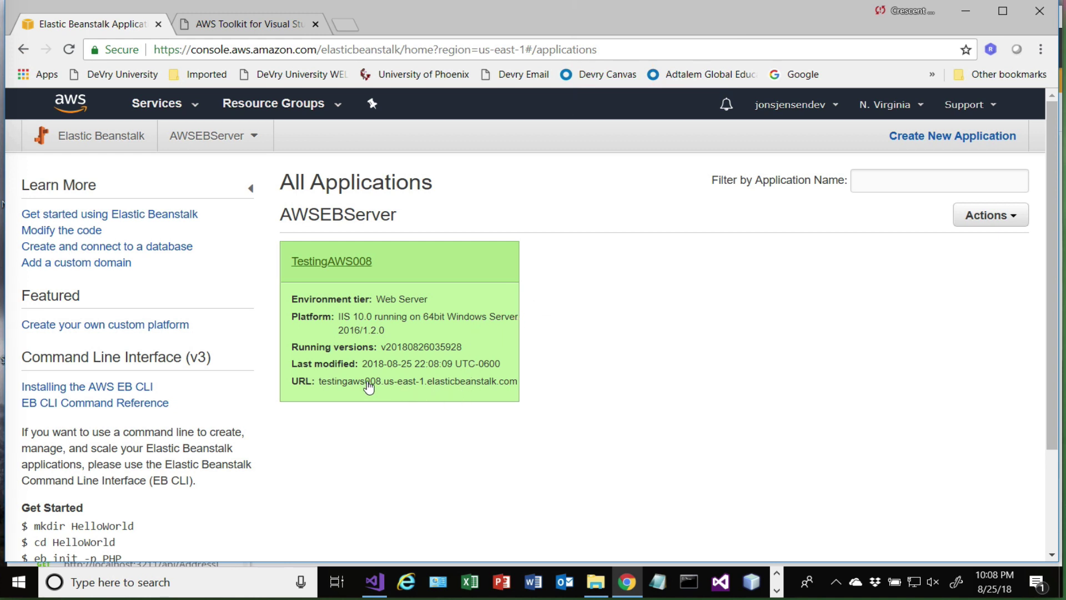
Open the TestingAWS008 environment dashboard and copy the link address of the environment's URL
left_click(362, 384)
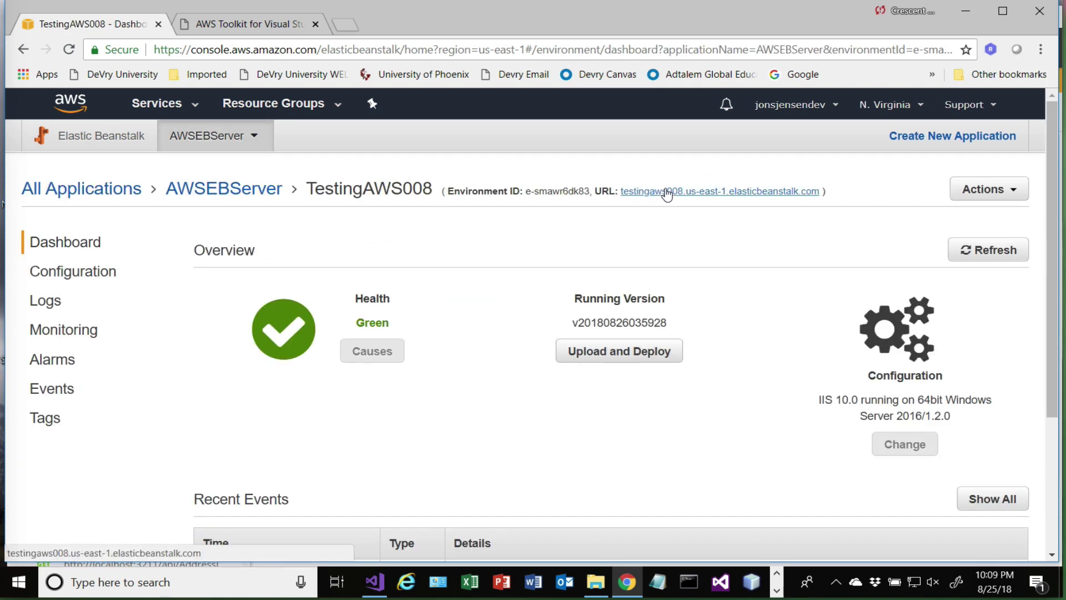
right_click(666, 194)
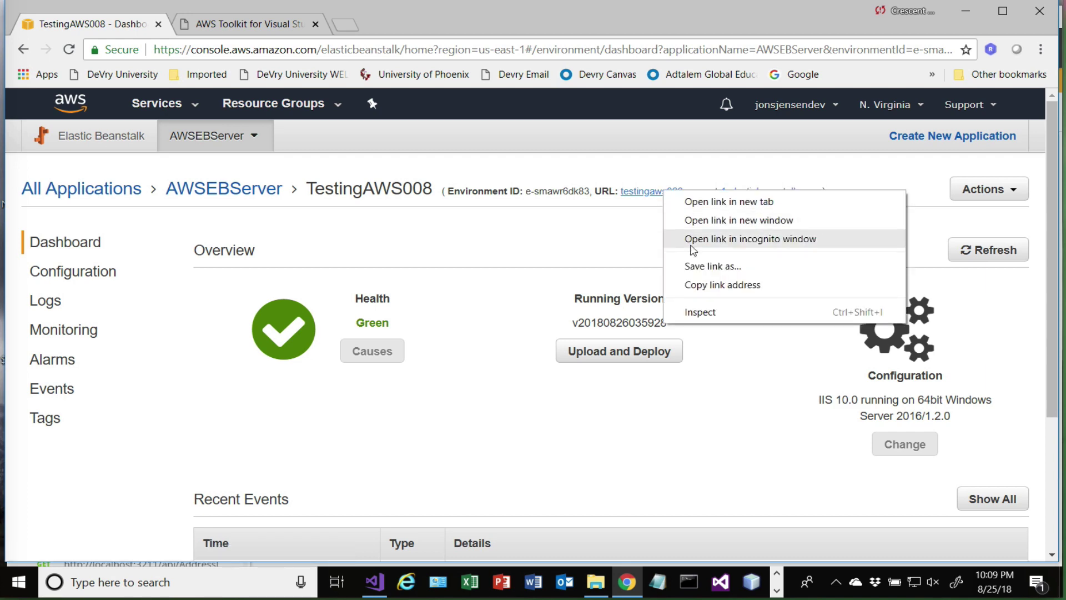
left_click(713, 286)
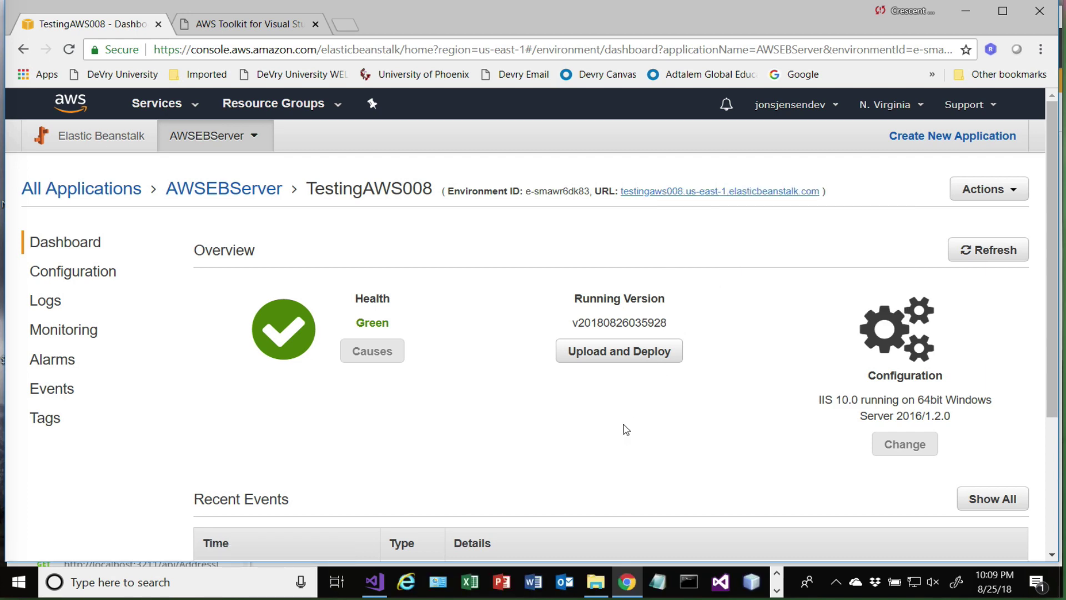
left_click(633, 573)
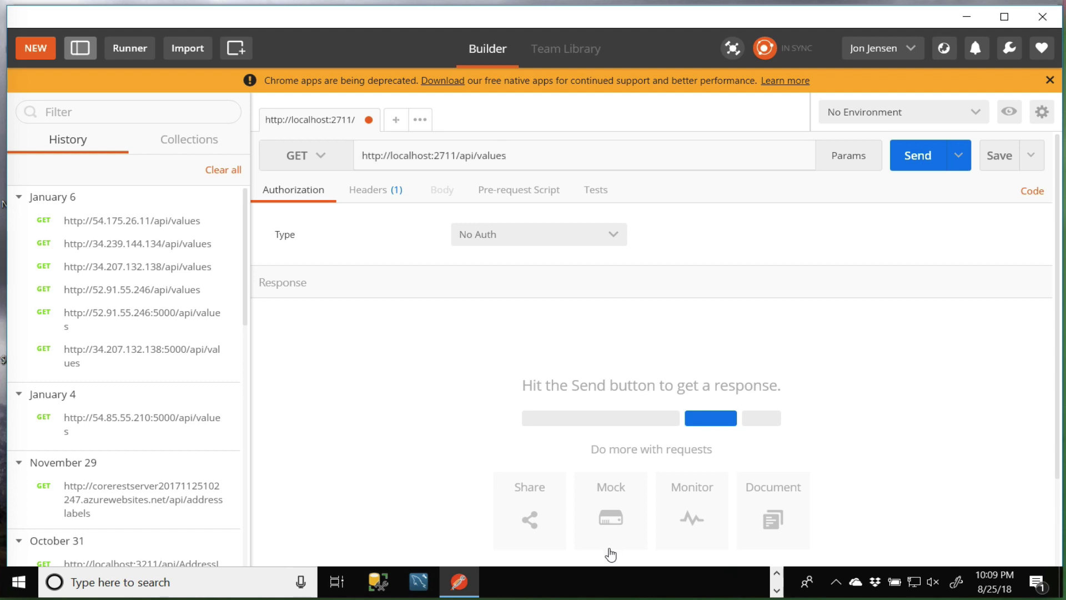
left_click(776, 573)
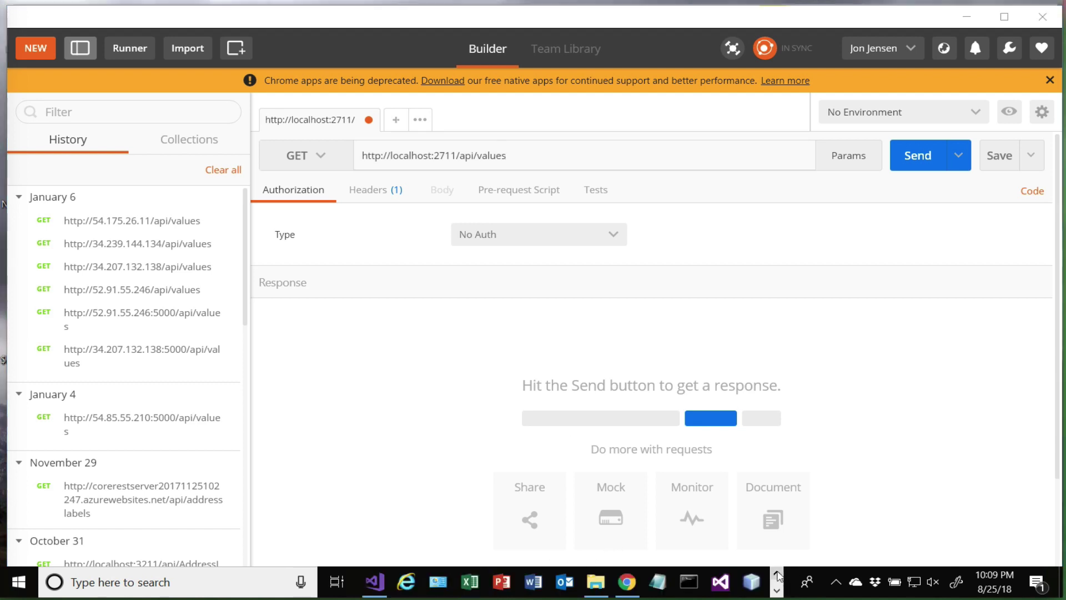
left_click(627, 584)
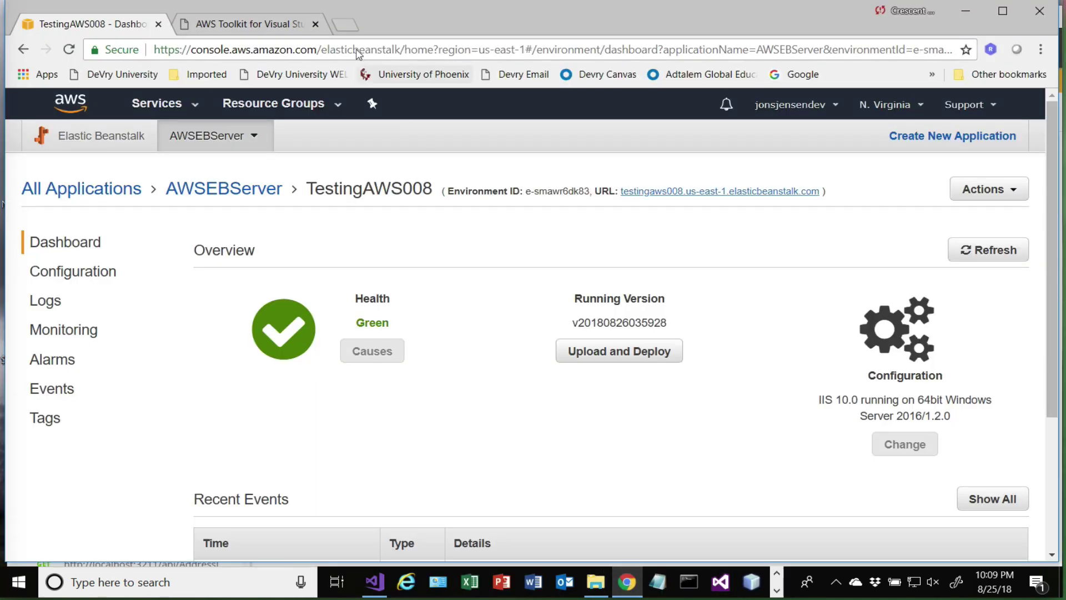
Load the copied environment URL with api/values appended in a new browser tab to test the deployed API
left_click(346, 24)
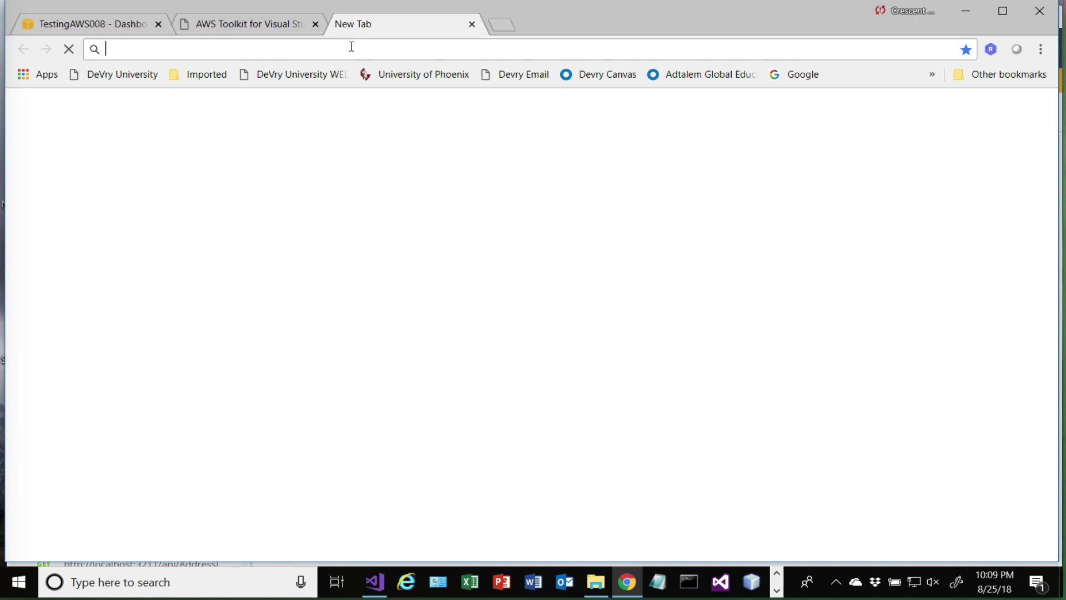
key("ctrl+v")
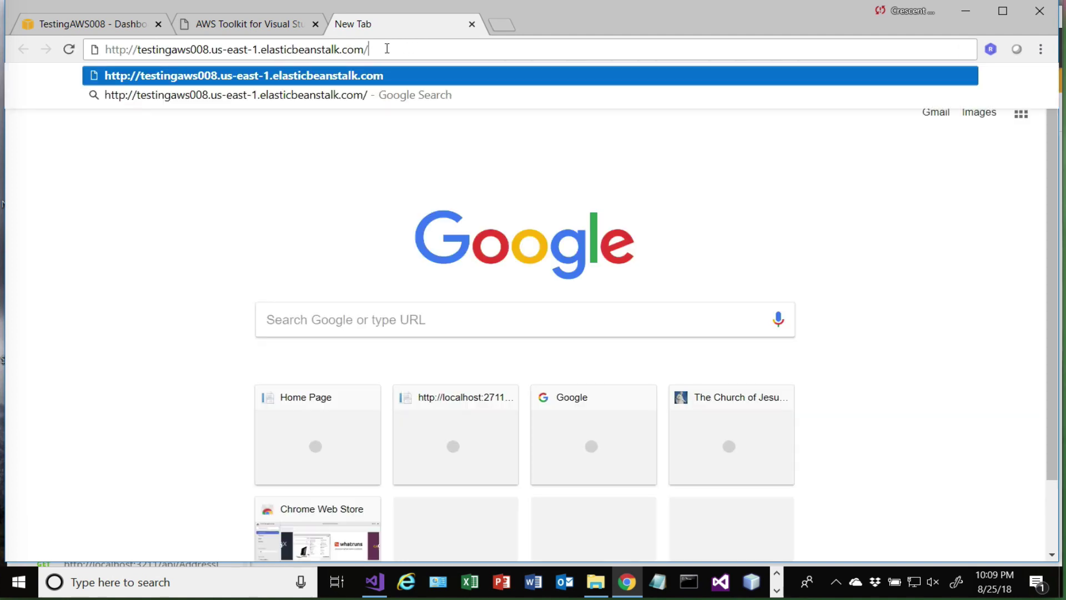
type("api/values")
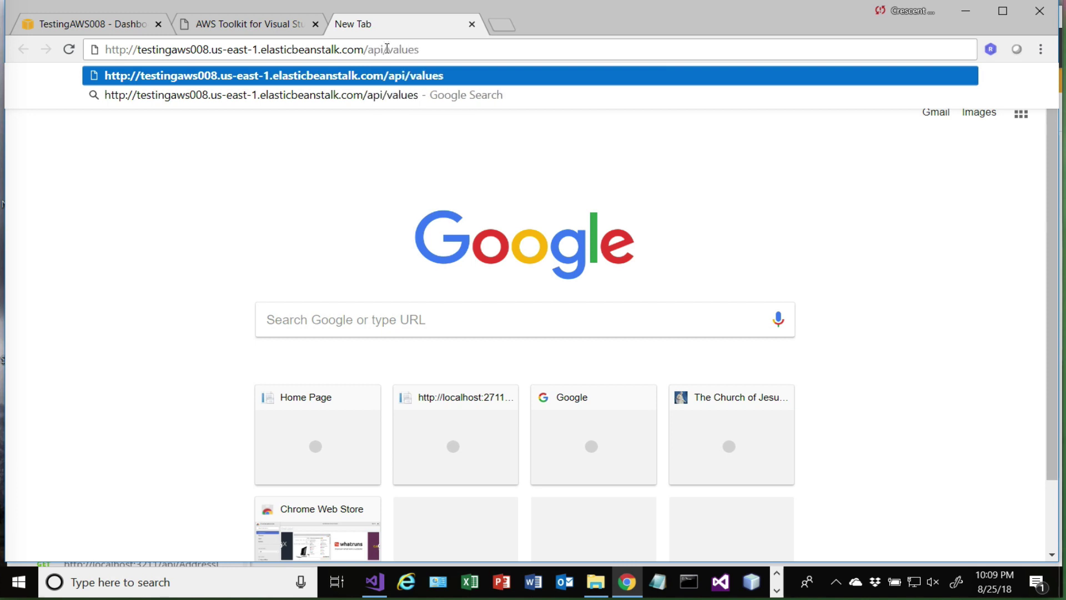
key("Return")
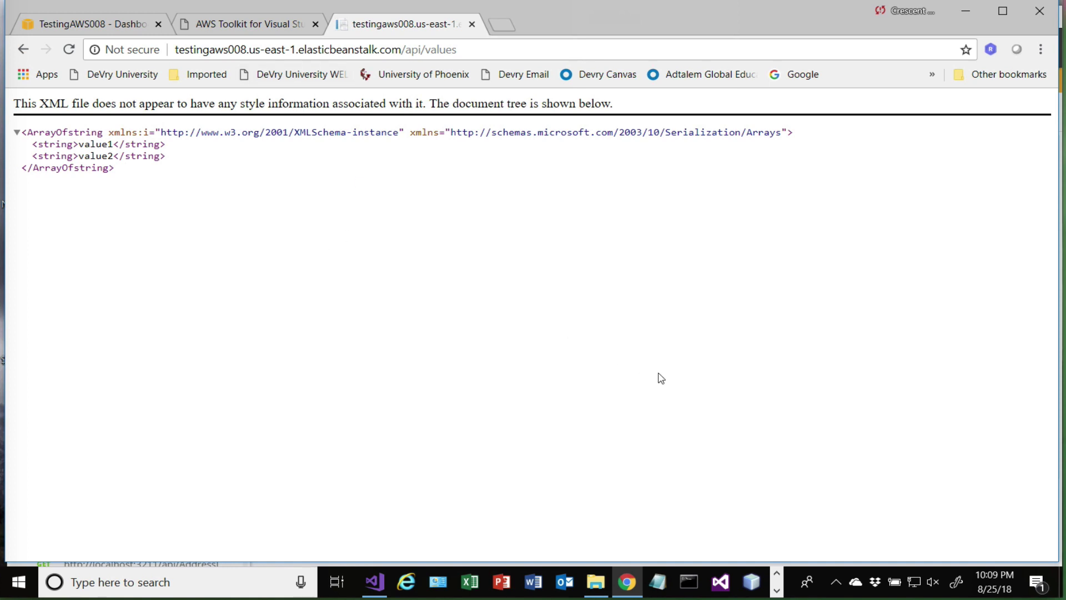
left_click(776, 591)
left_click(462, 581)
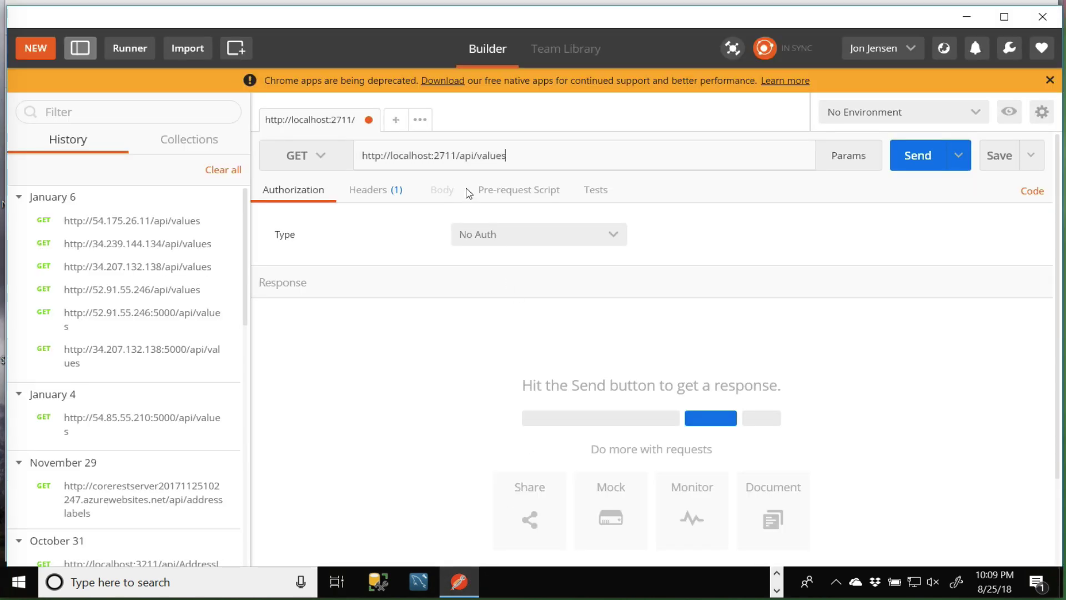
left_click_drag(535, 157, 335, 153)
type("http://testingaws008.us-east-1.elasticbeanstalk.com/")
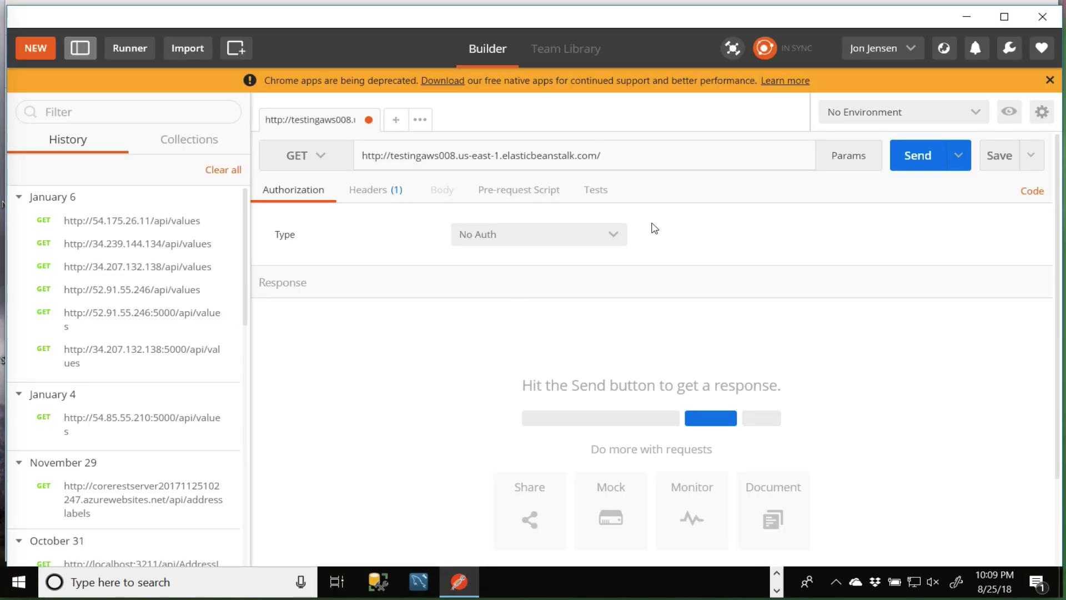
type("api/values")
left_click(919, 160)
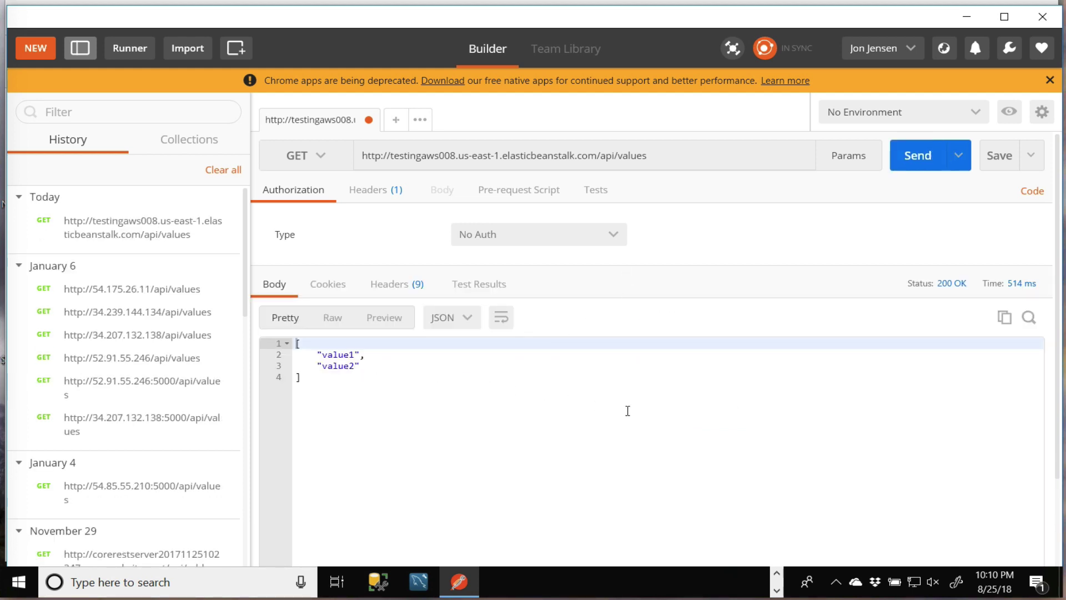
Switch to Visual Studio and add "value3" to the string array returned by Get() in ValuesController.cs
left_click(777, 573)
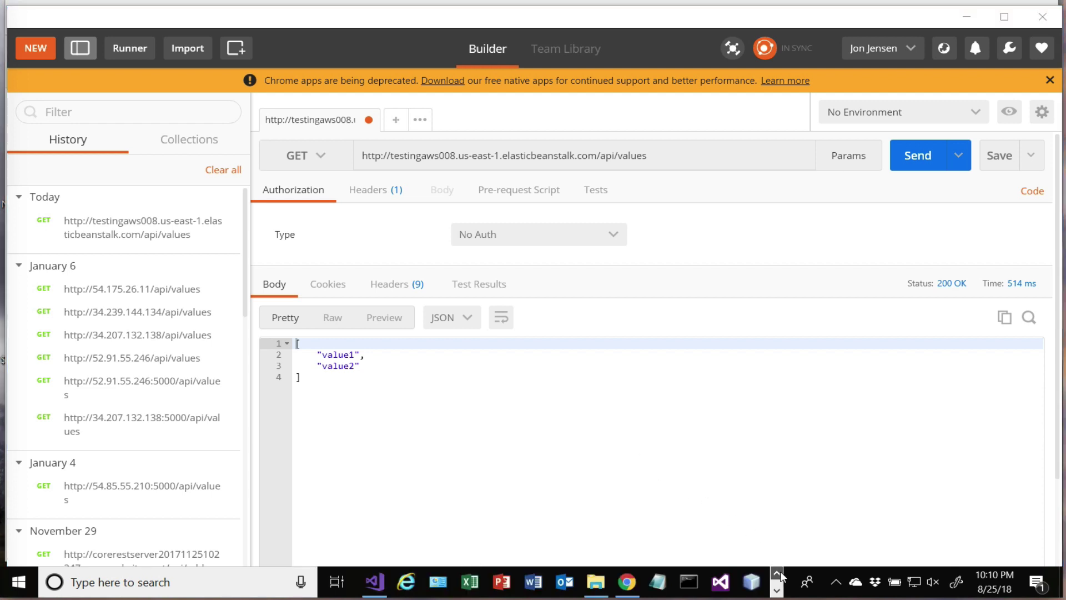
left_click(374, 581)
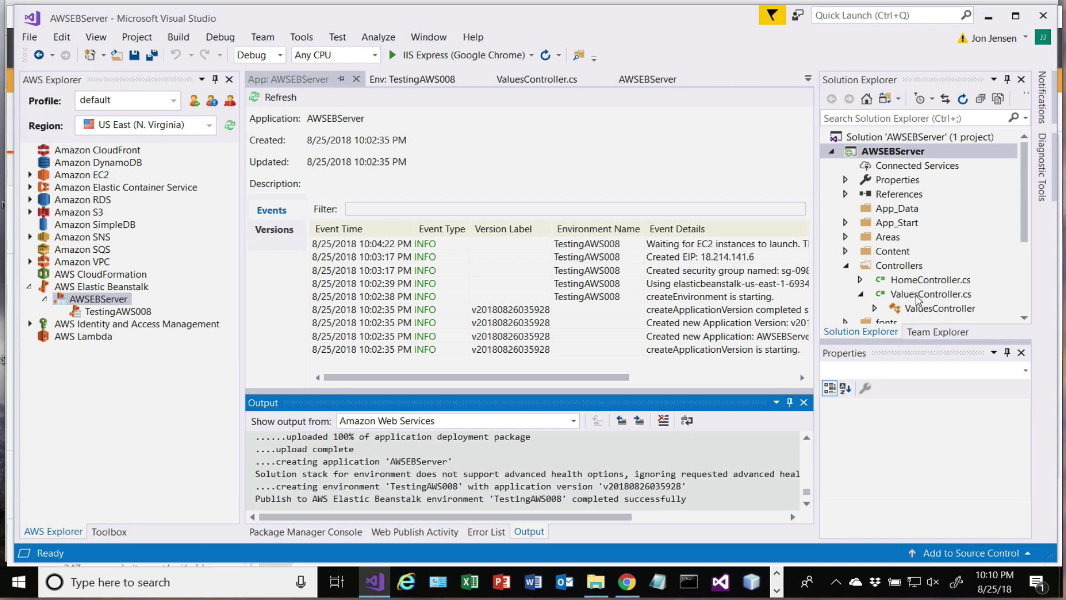
double_click(930, 294)
scroll(536, 282, "down", 3)
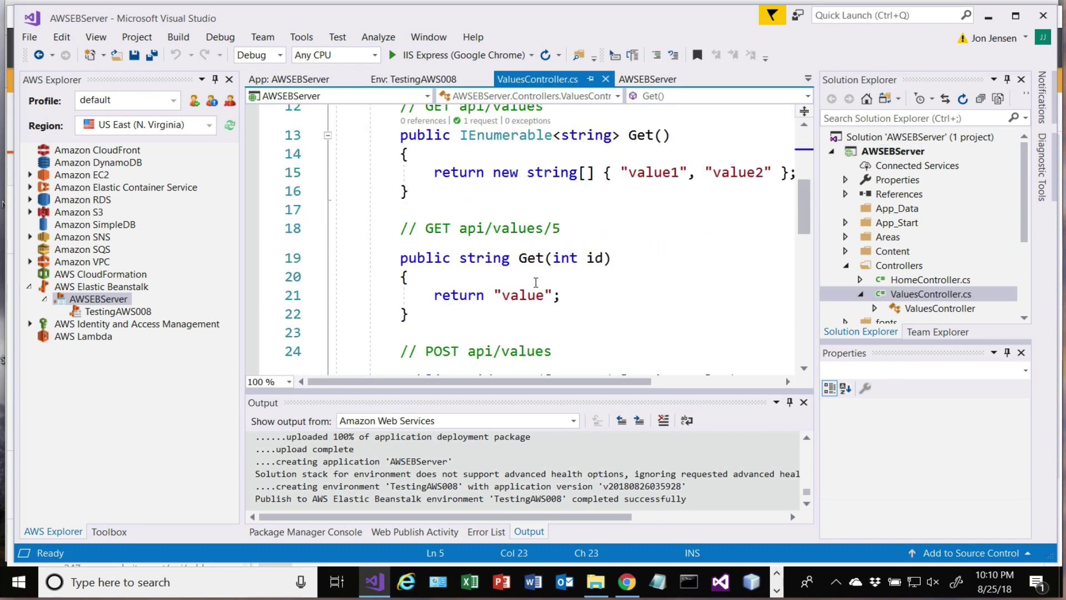
left_click(770, 173)
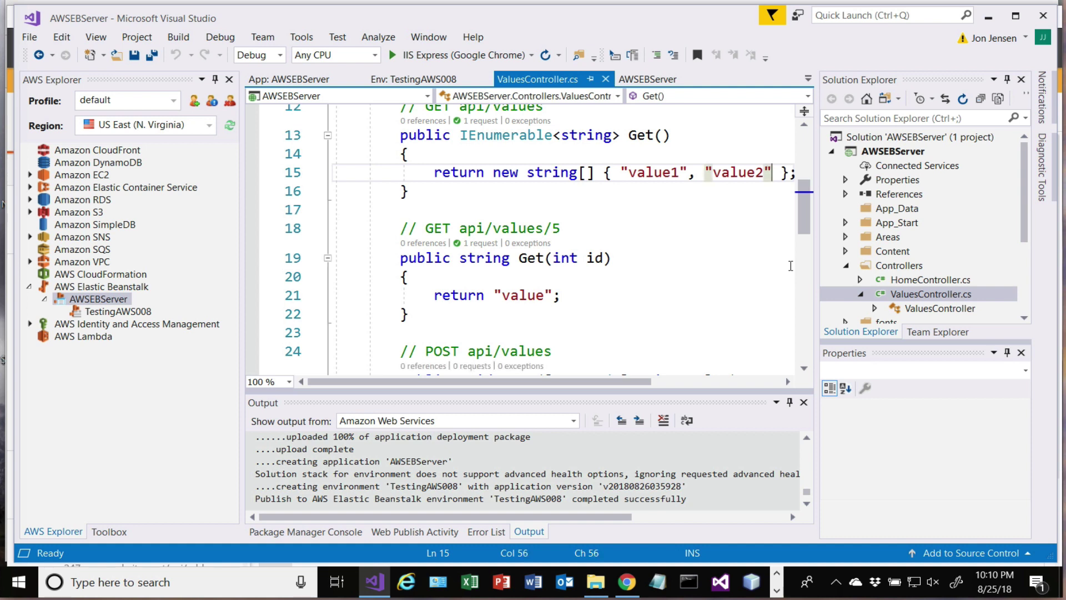
type(", \"value")
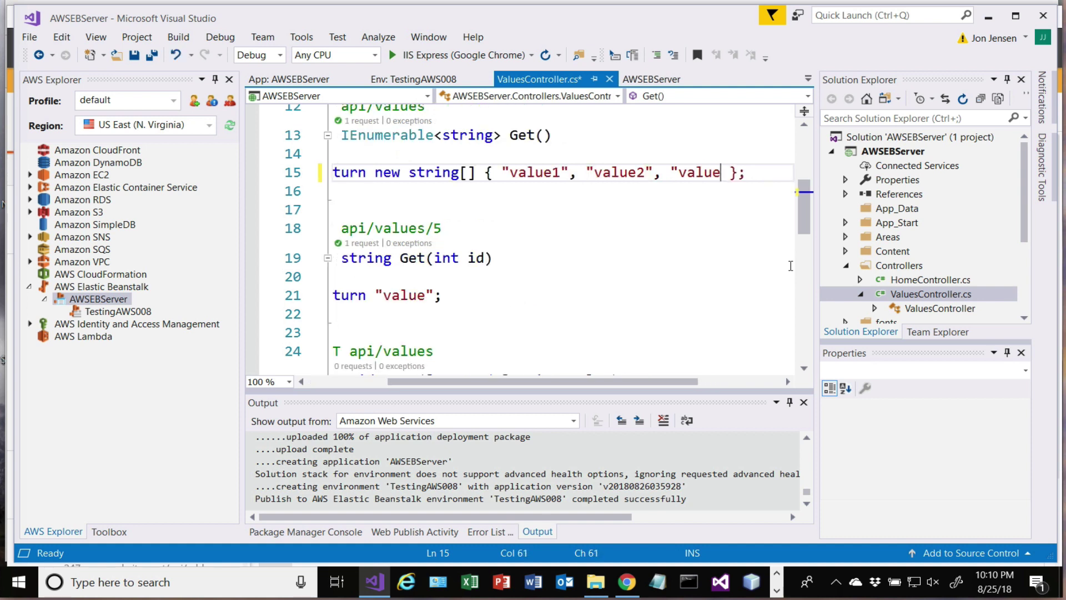
type("3\"")
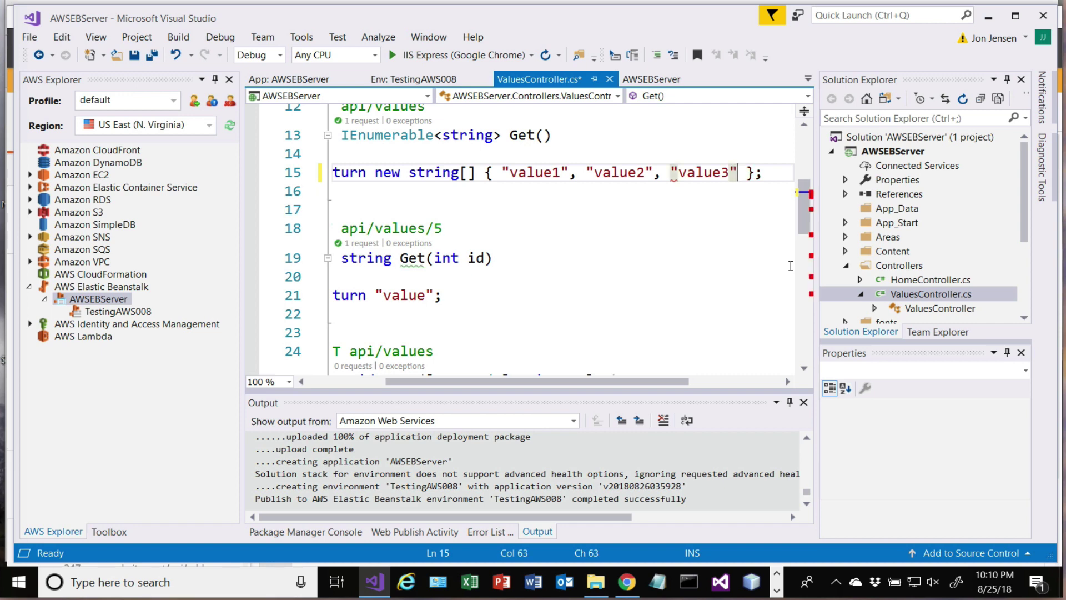
Switch to Postman and resend the GET request to the deployed api/values endpoint
left_click(776, 590)
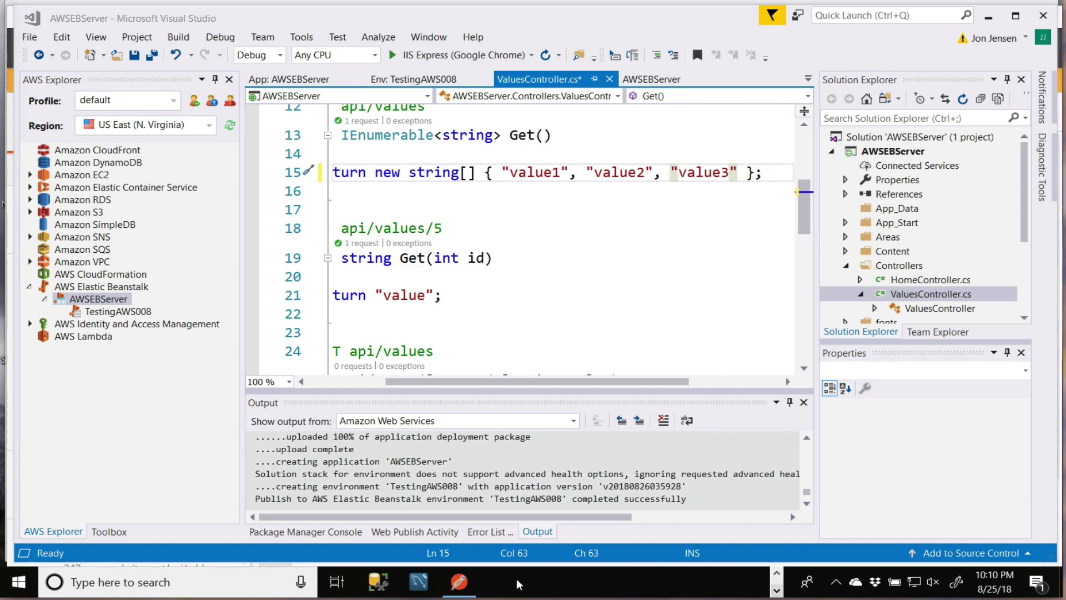
left_click(458, 581)
left_click(935, 153)
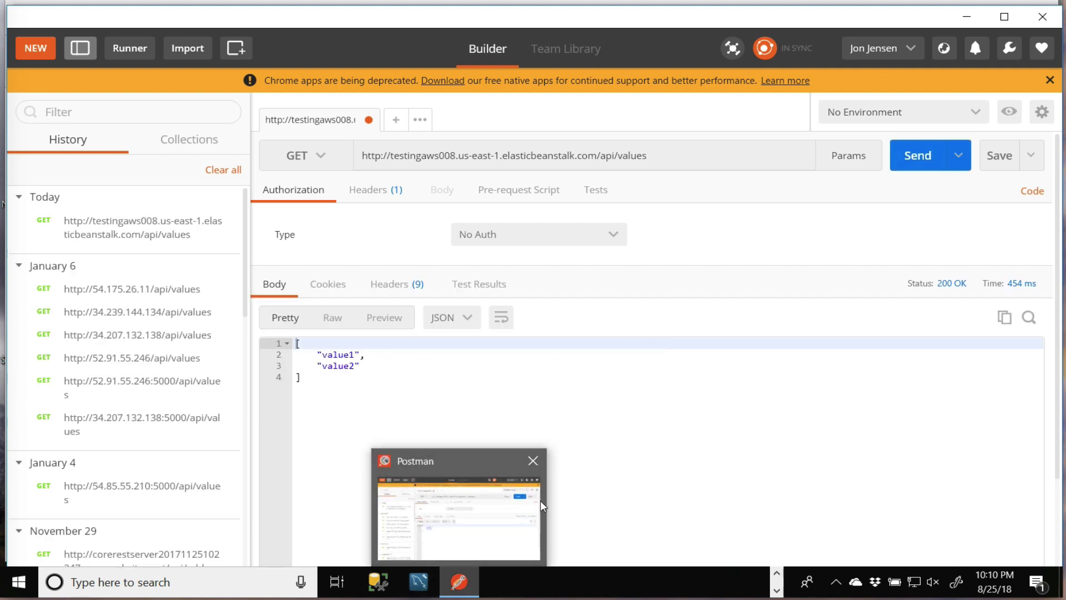
key("super+Tab")
key("Escape")
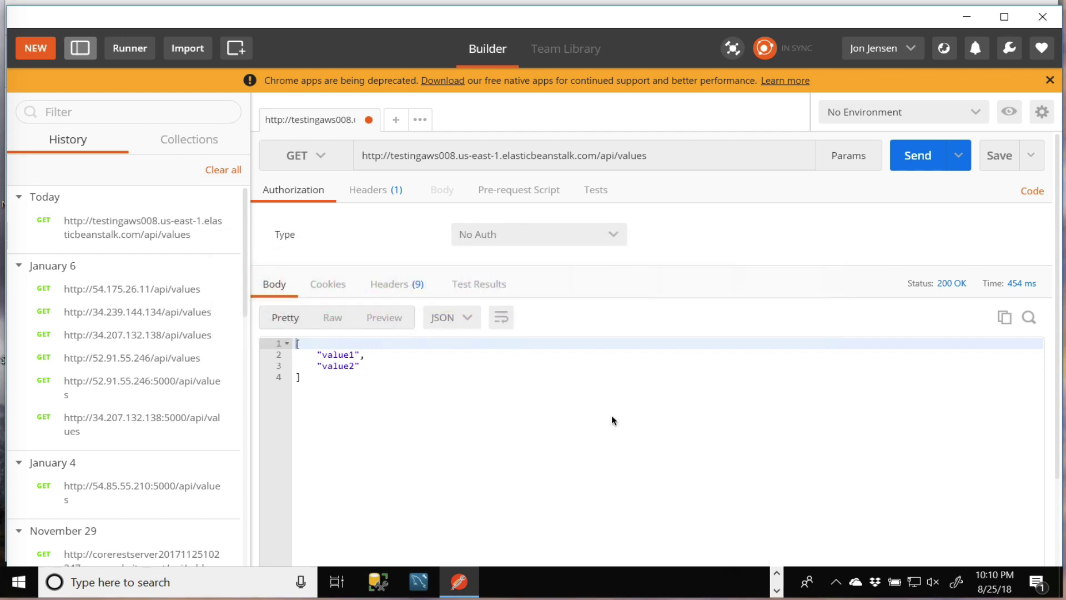
In Visual Studio, start publishing the AWSEBServer project to AWS Elastic Beanstalk and choose redeployment to the existing TestingAWS008 environment
key("super+Tab")
key("Tab")
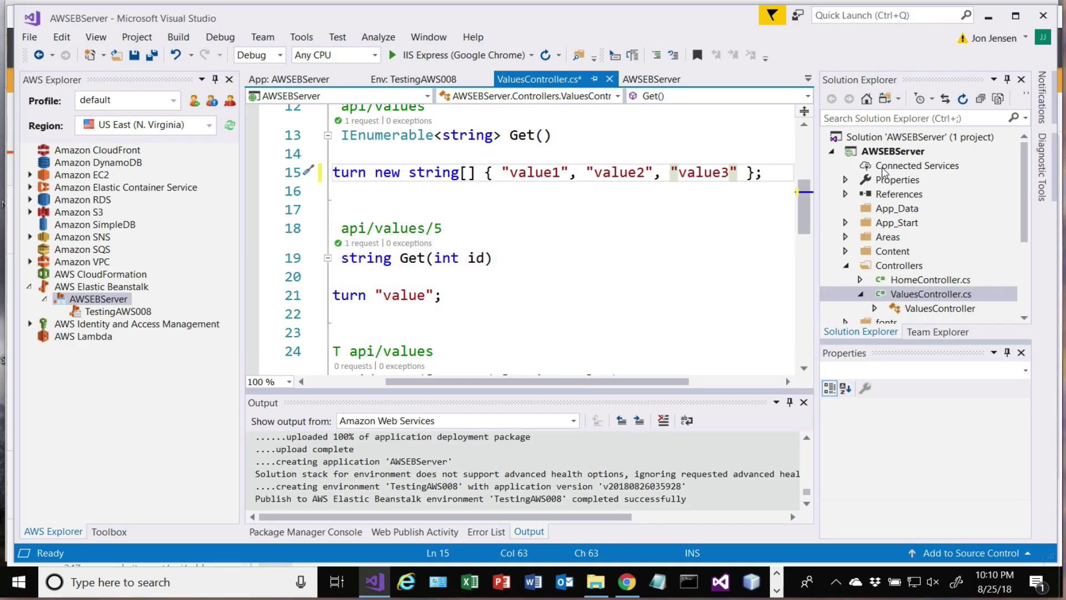
left_click(894, 154)
right_click(895, 156)
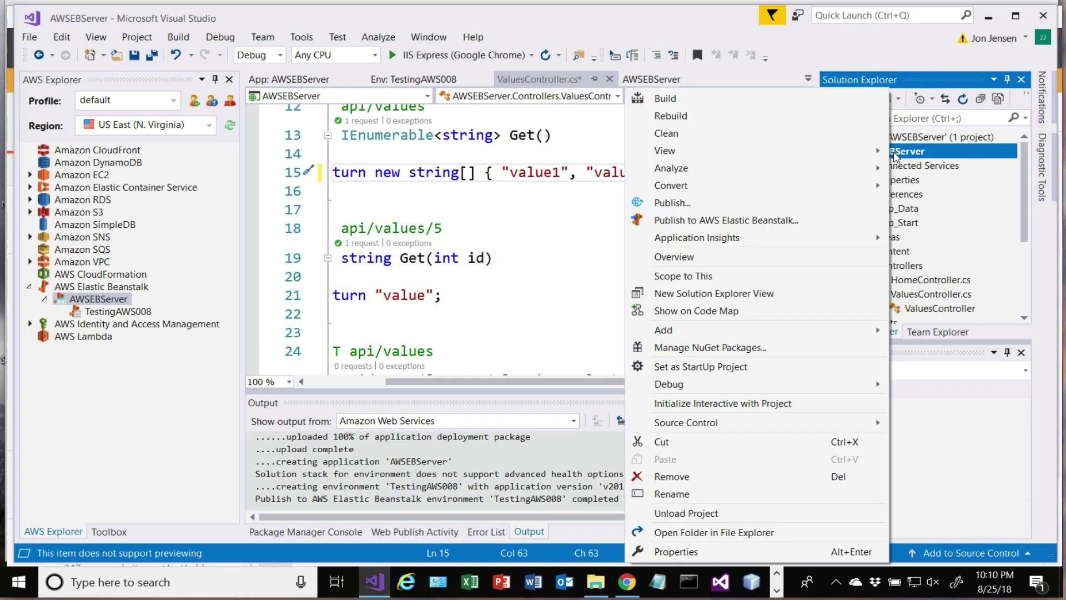
left_click(757, 220)
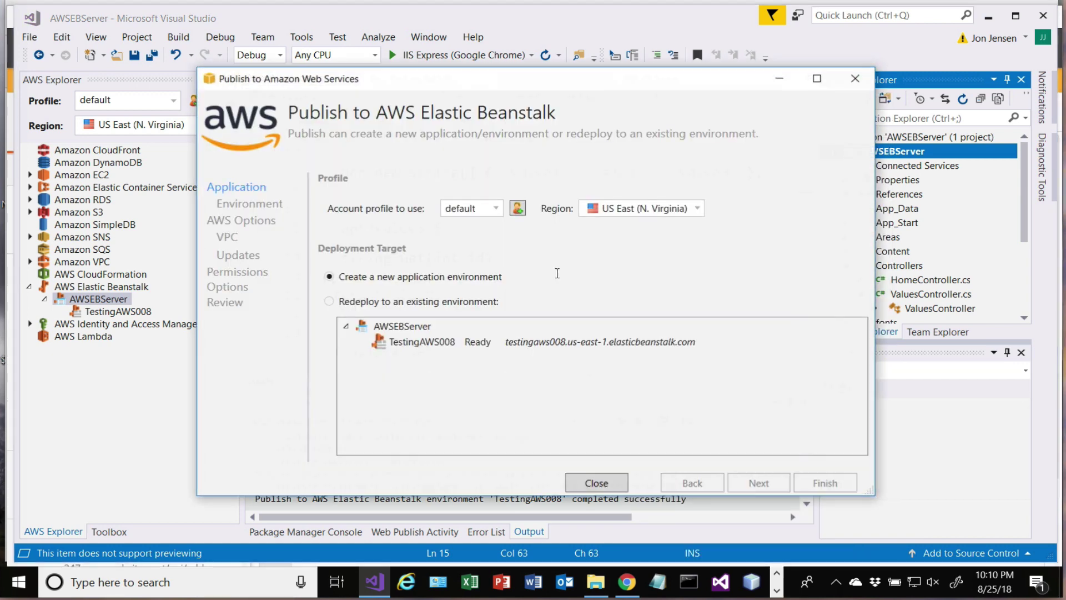
left_click(330, 302)
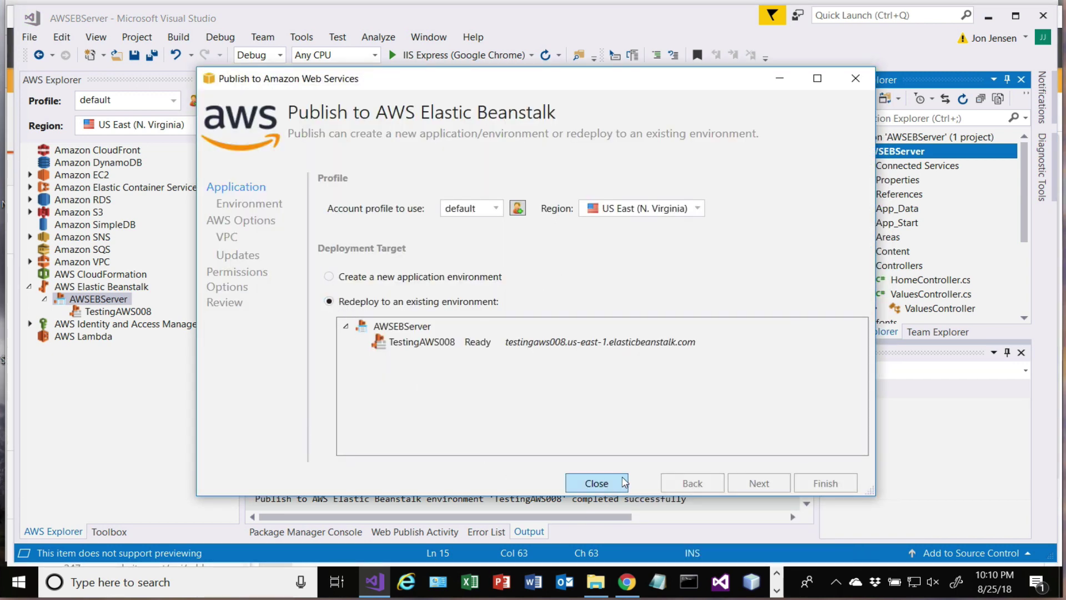
left_click(448, 348)
Keep the default application options and deploy the new version to TestingAWS008
left_click(765, 484)
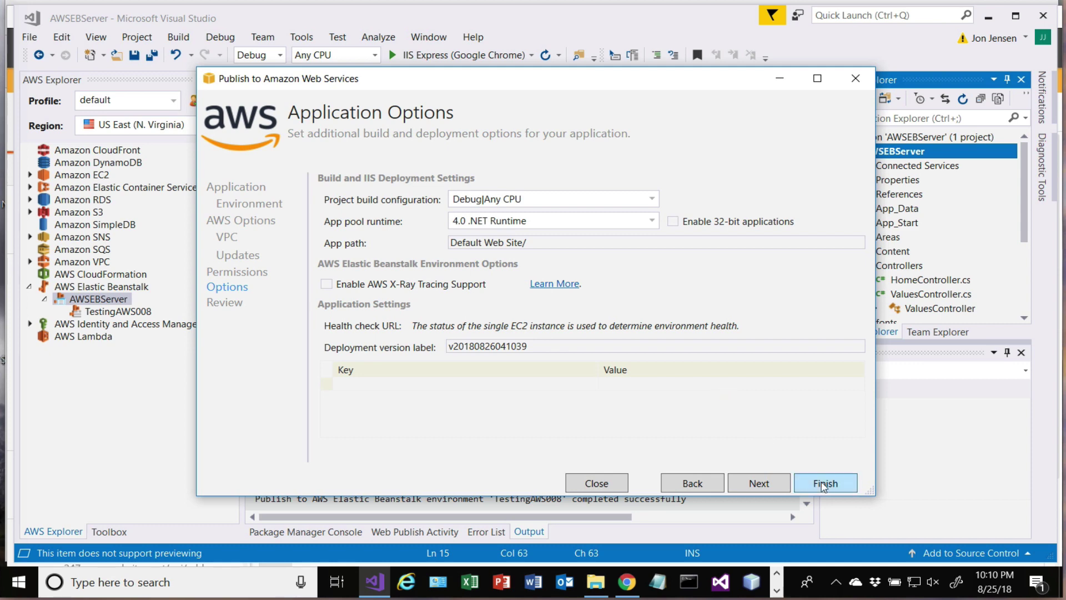
left_click(825, 485)
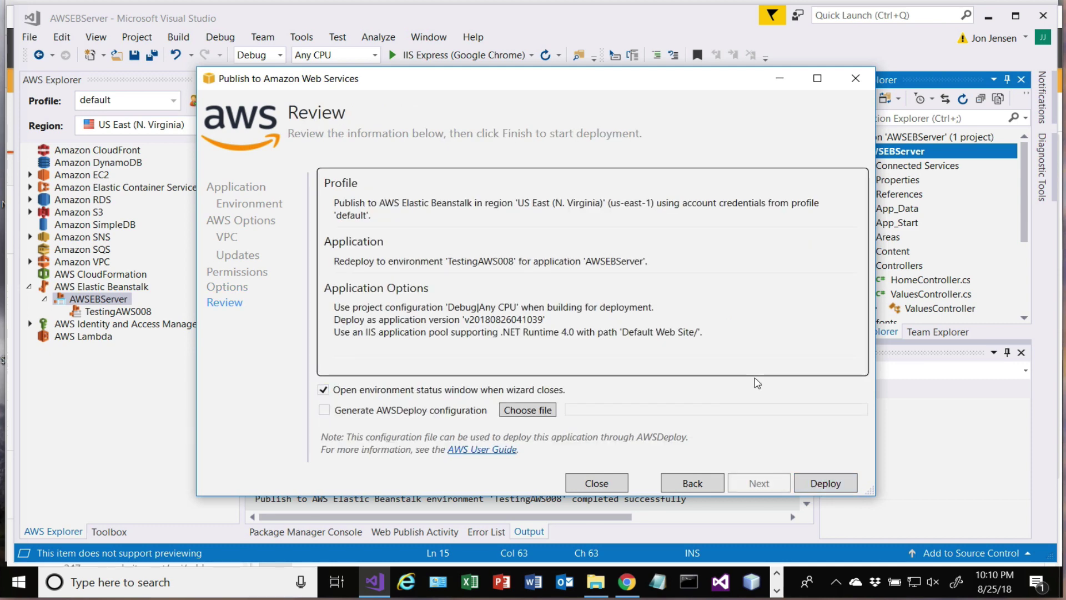
left_click(831, 488)
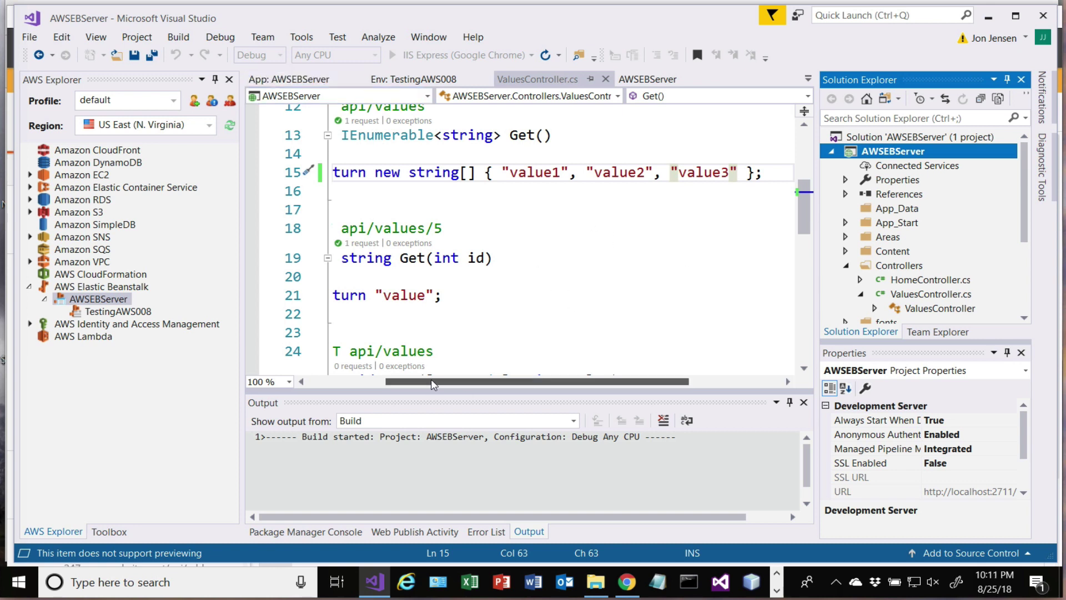
Switch to Chrome and open the Elastic Beanstalk applications list to check the running version of TestingAWS008
left_click_drag(433, 385, 281, 401)
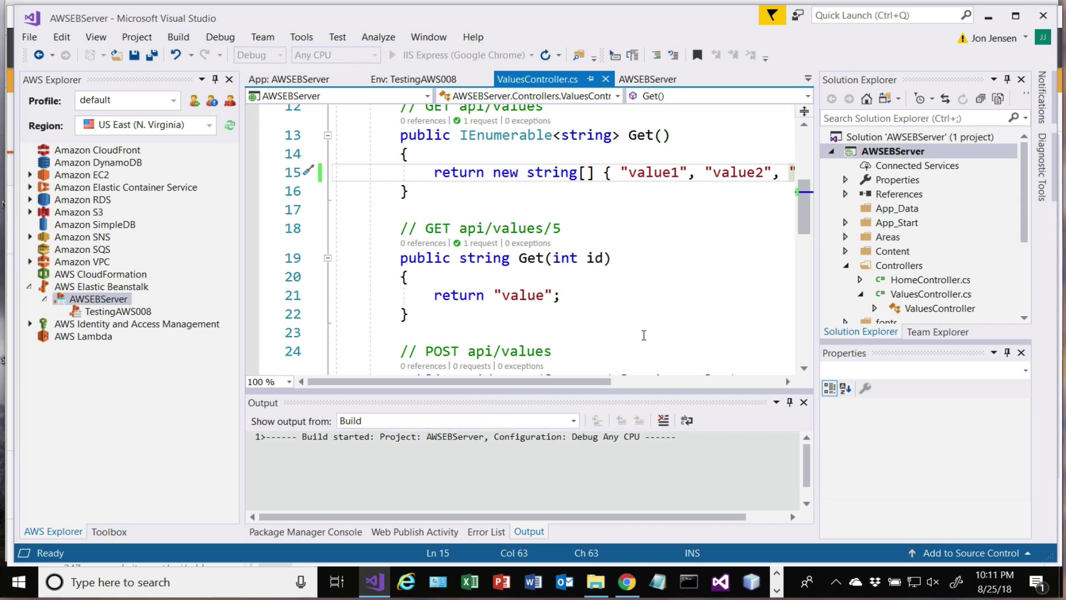
left_click(627, 582)
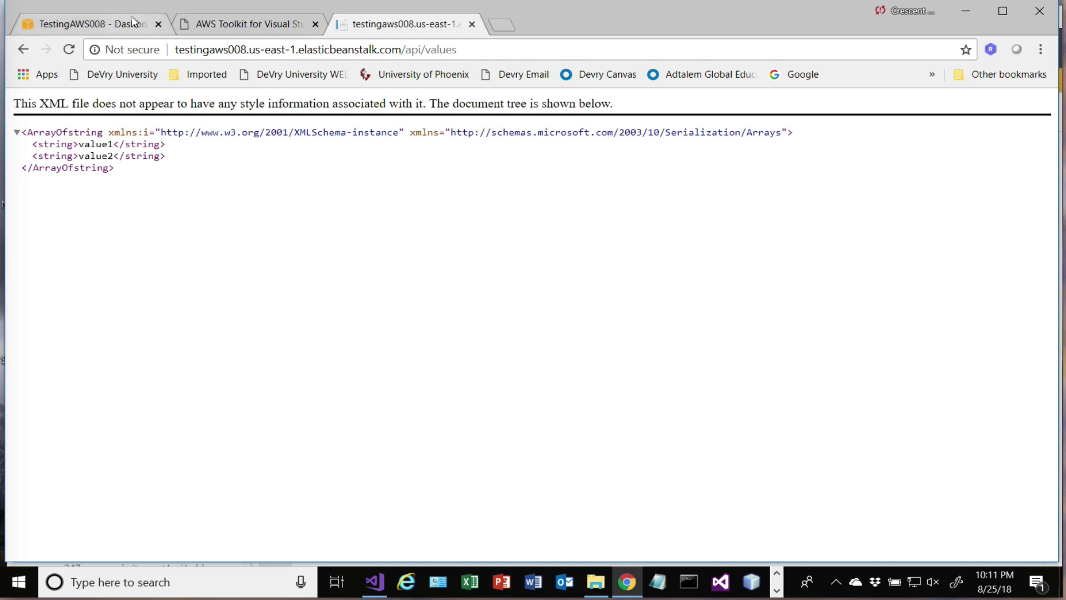
left_click(111, 24)
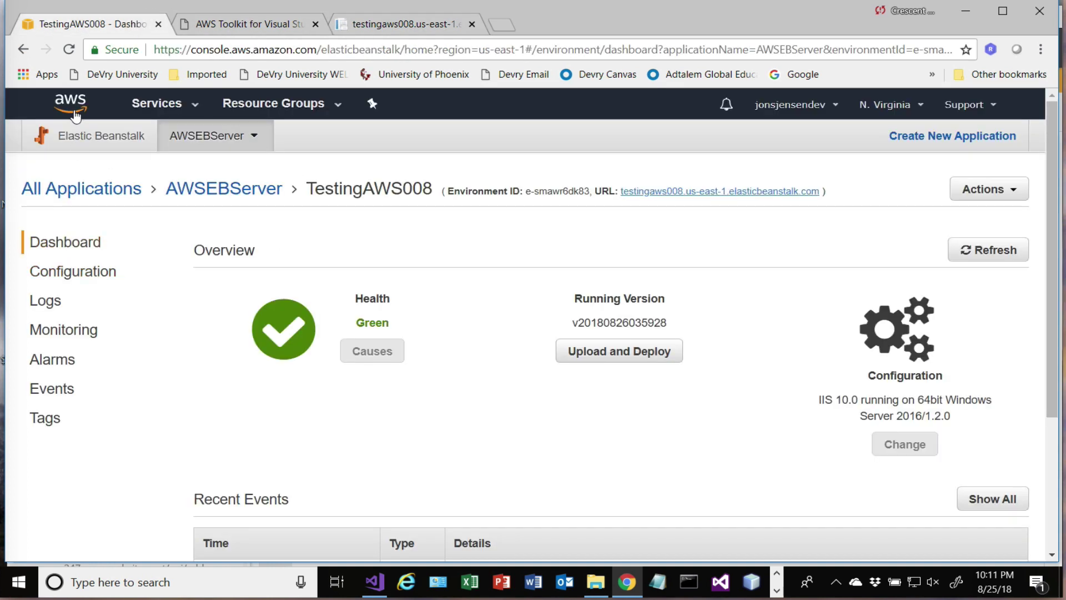
left_click(96, 134)
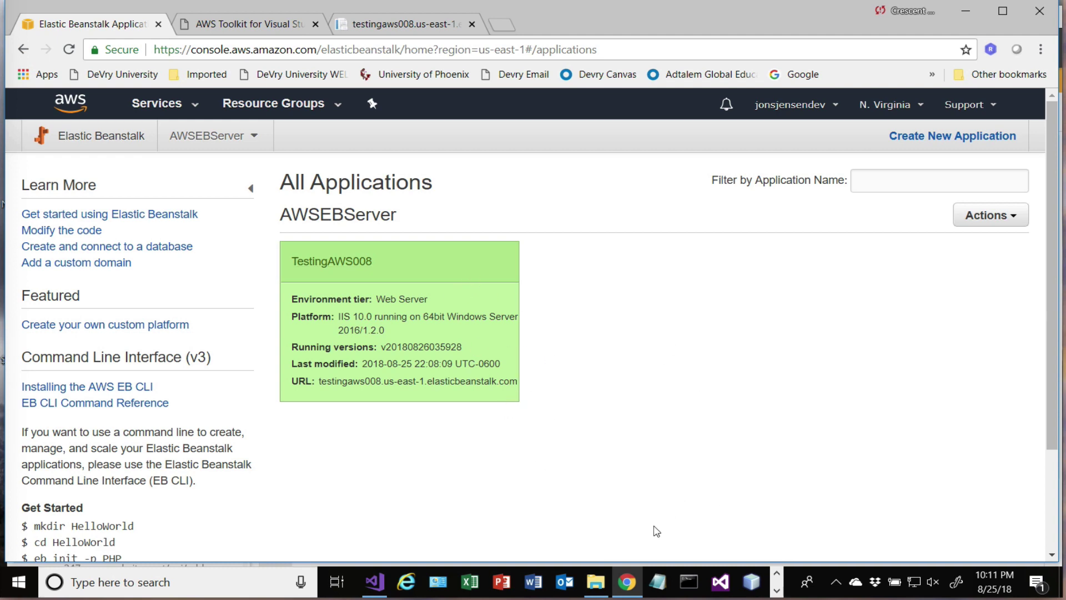
Return to Visual Studio and follow the redeployment progress in the Amazon Web Services output
left_click(375, 581)
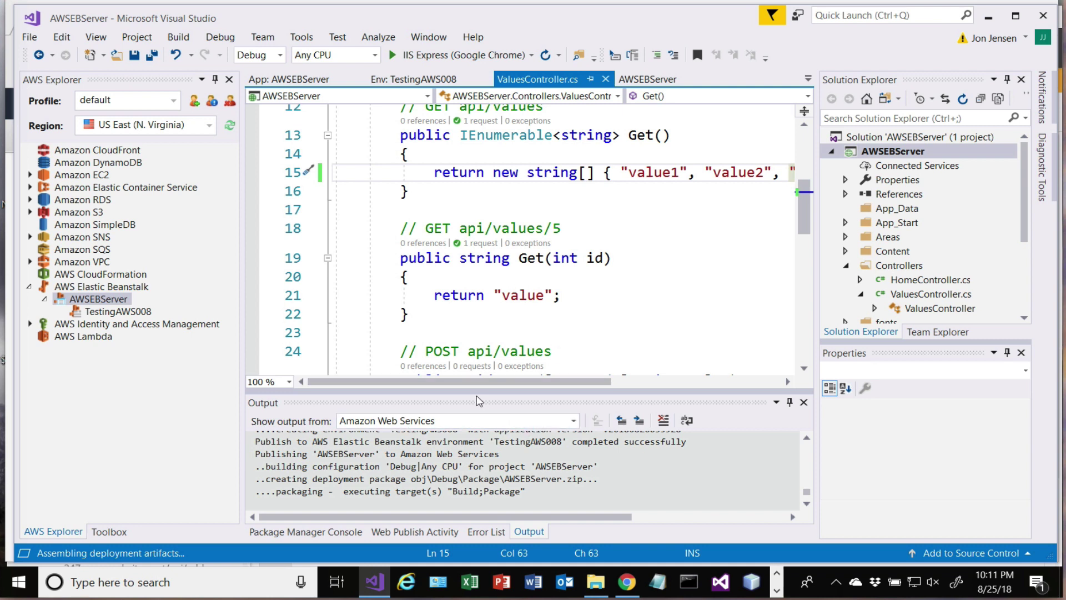
scroll(592, 465, "down", 2)
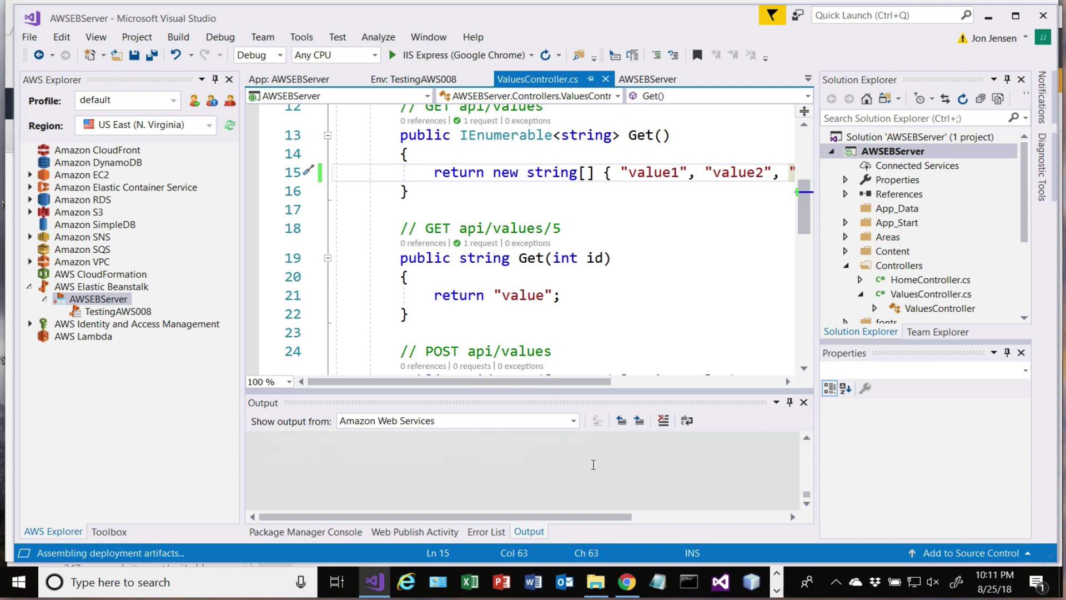
scroll(594, 463, "up", 2)
scroll(595, 463, "down", 1)
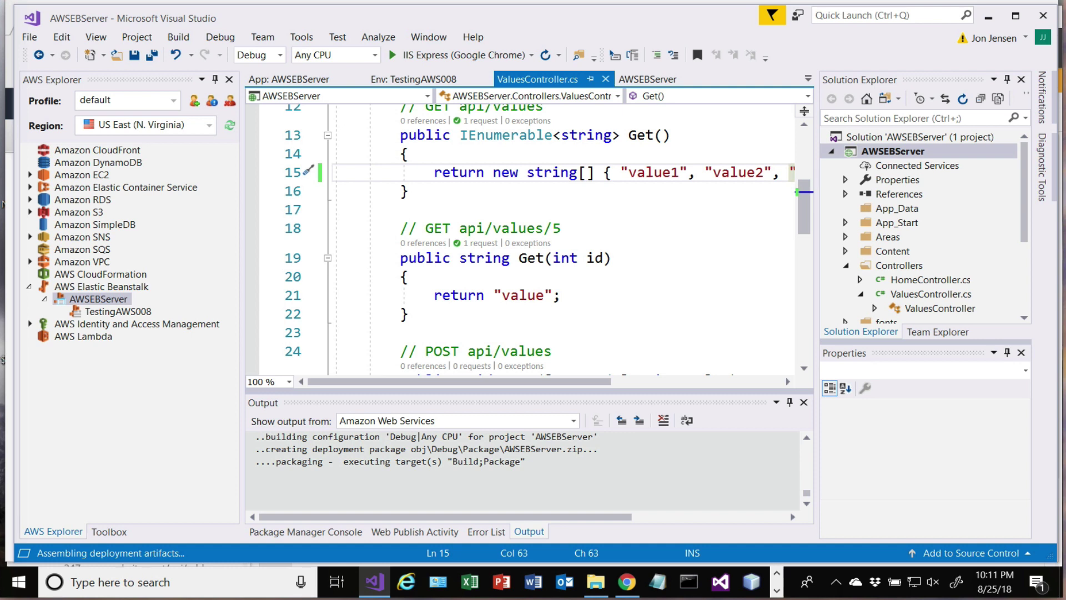
left_click(587, 0)
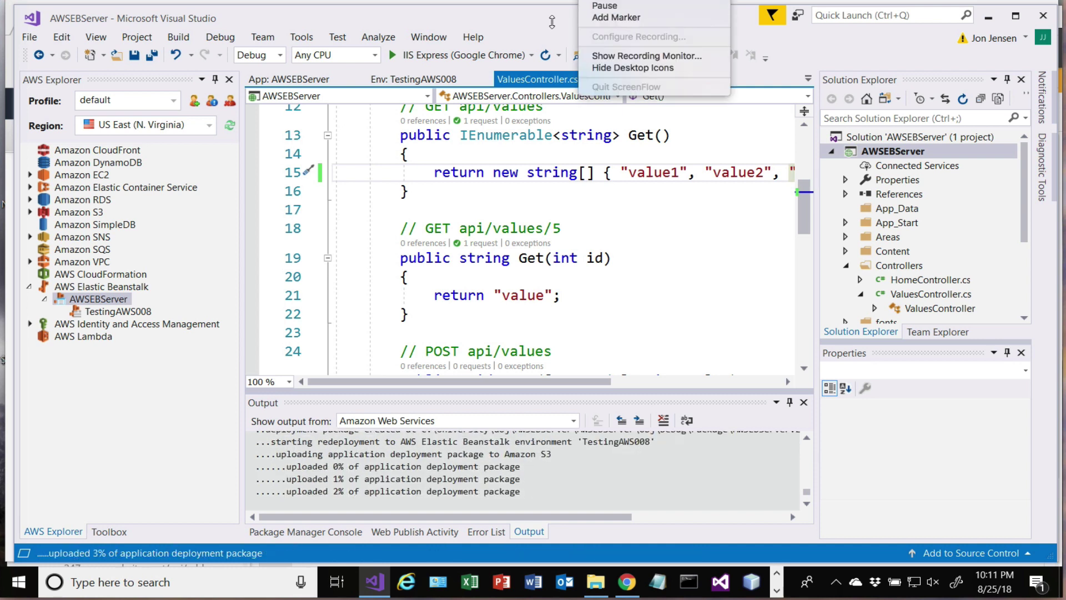
left_click(663, 450)
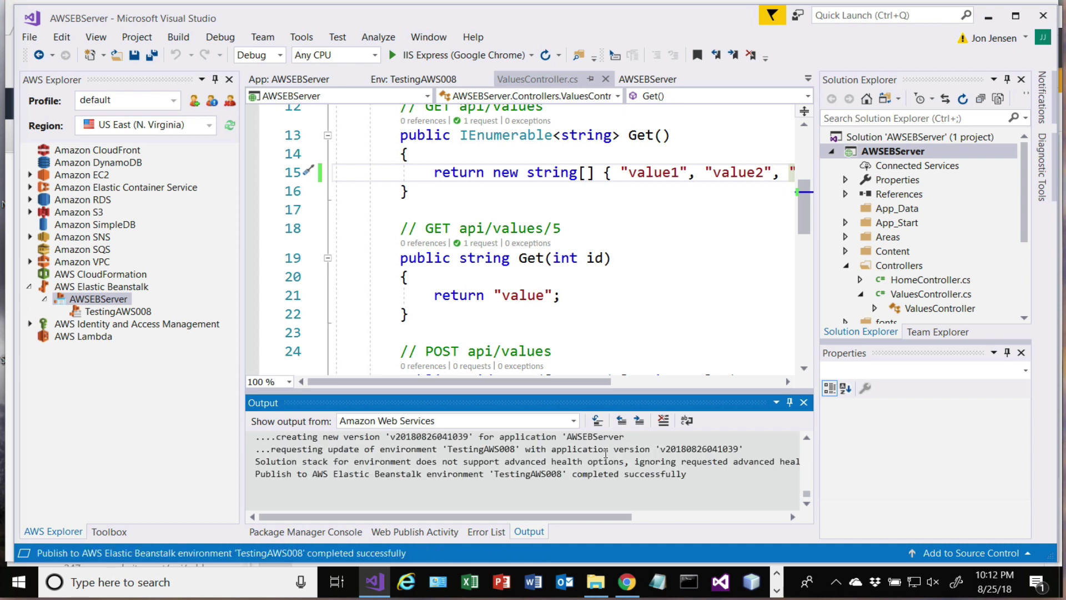
Switch to Chrome and reload the Elastic Beanstalk applications list to check the TestingAWS008 update
key("super+Tab")
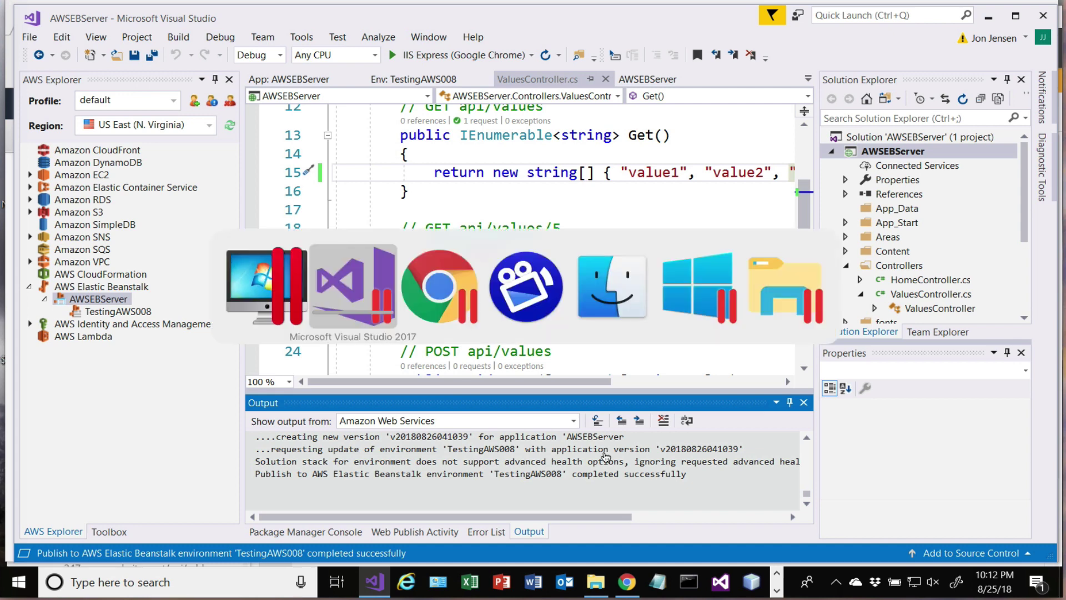
key("super+Tab")
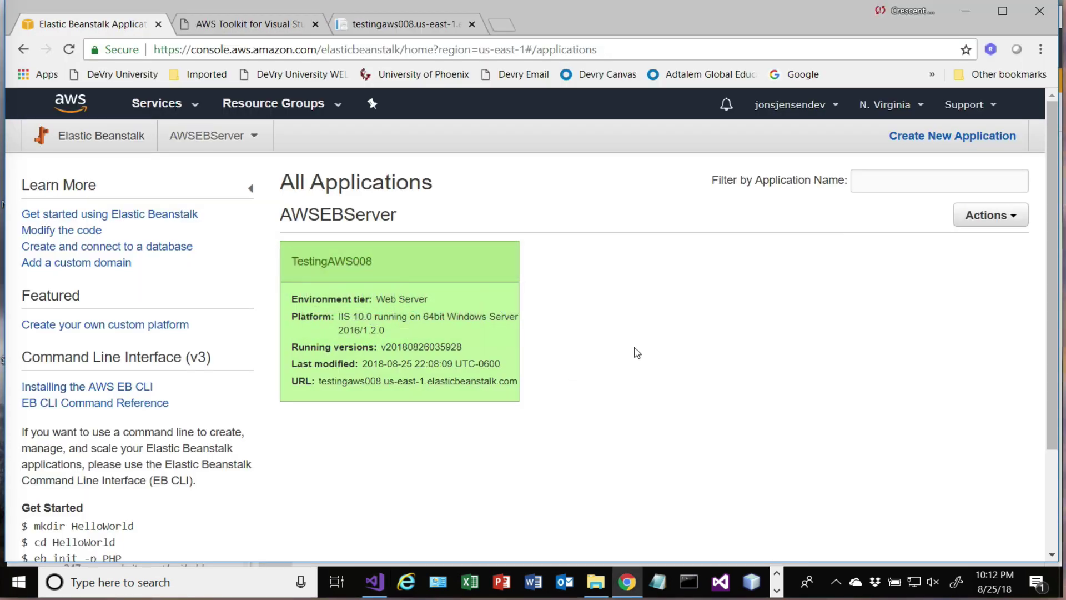
left_click(69, 49)
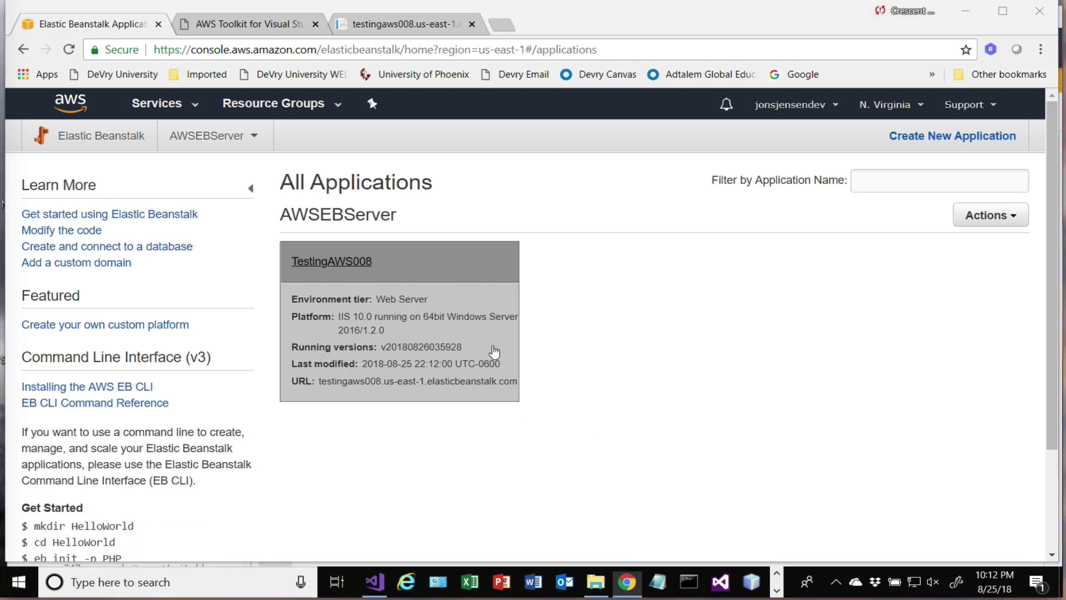
key("super")
left_click(970, 448)
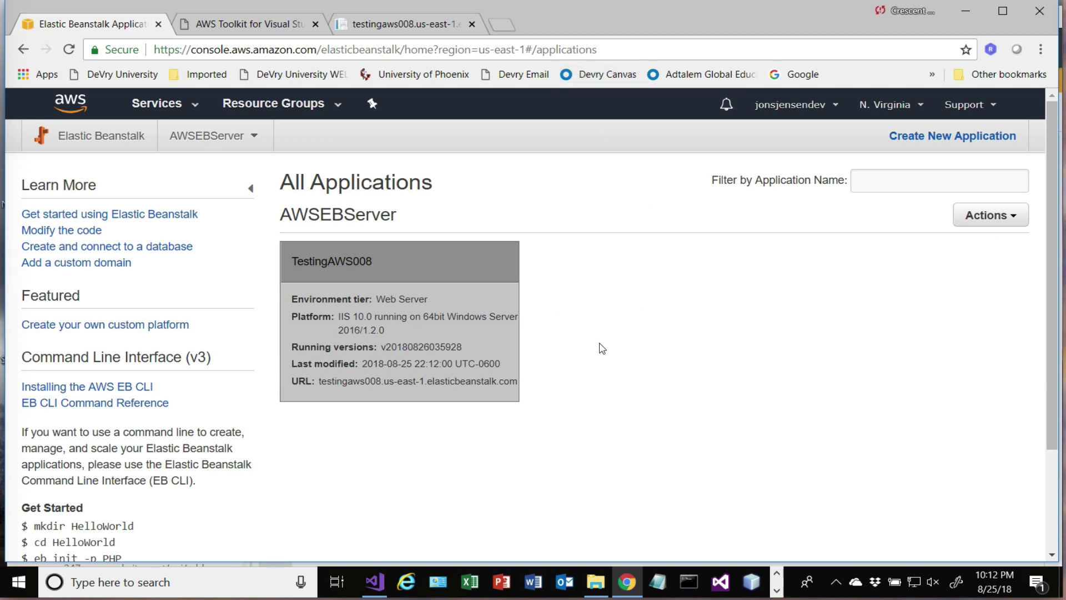
Switch to Visual Studio and open the status view of the AWSEBServer Elastic Beanstalk application to review its events
key("super+Tab")
key("super+Tab")
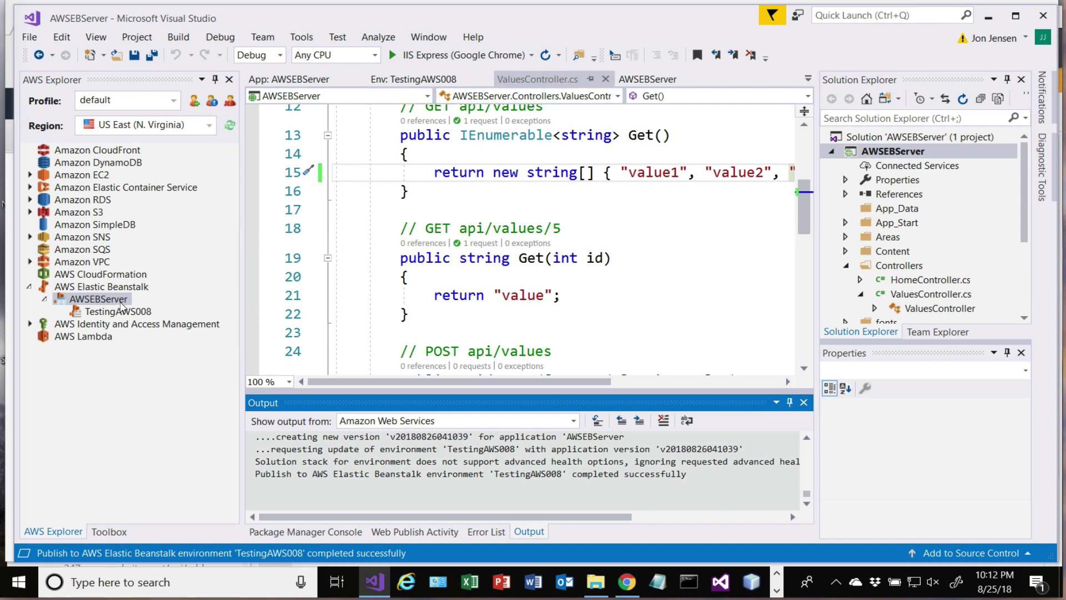
right_click(120, 300)
left_click(165, 304)
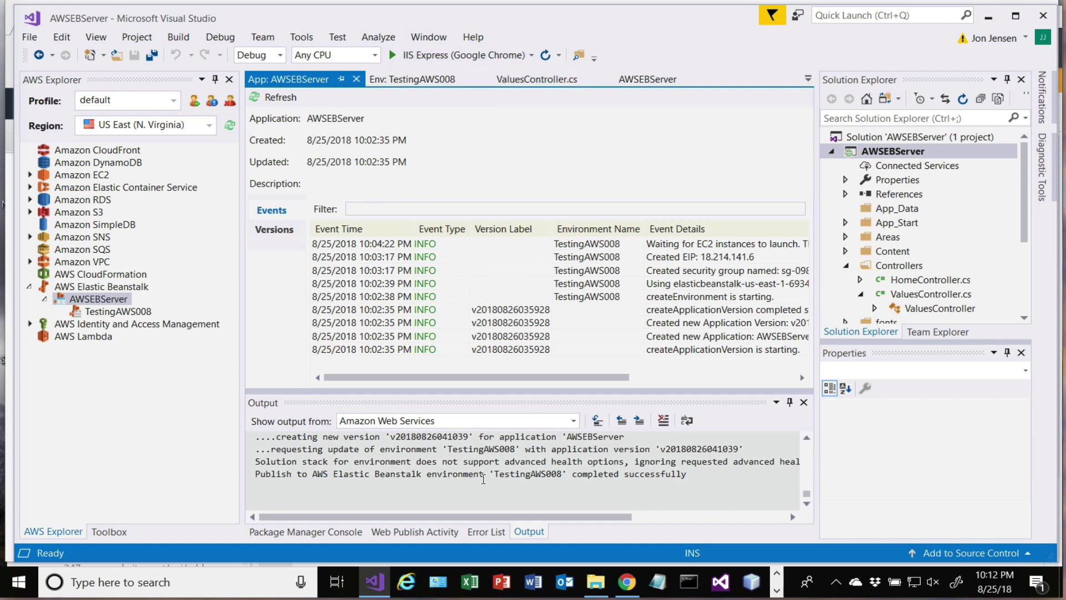
key("super+Tab")
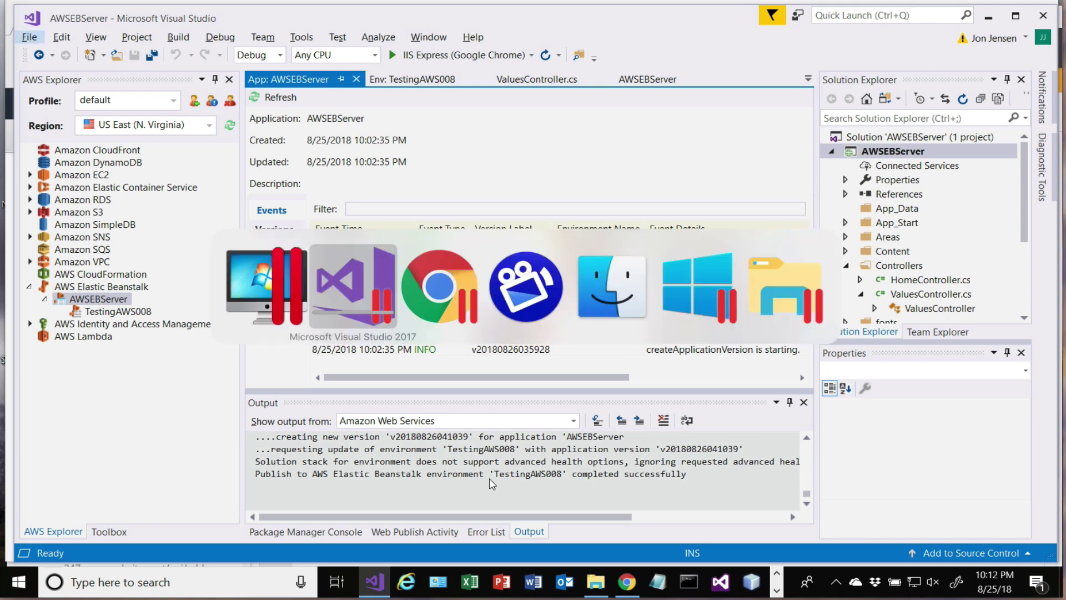
Switch to Chrome and check the status and running version of TestingAWS008 in the Elastic Beanstalk applications list
key("super+Tab")
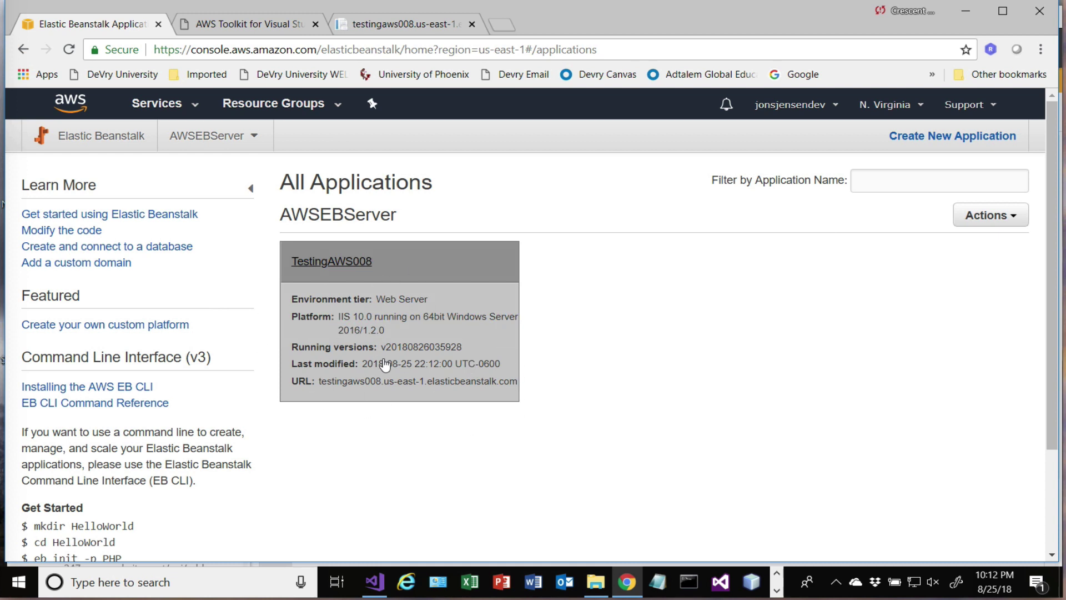
left_click(588, 0)
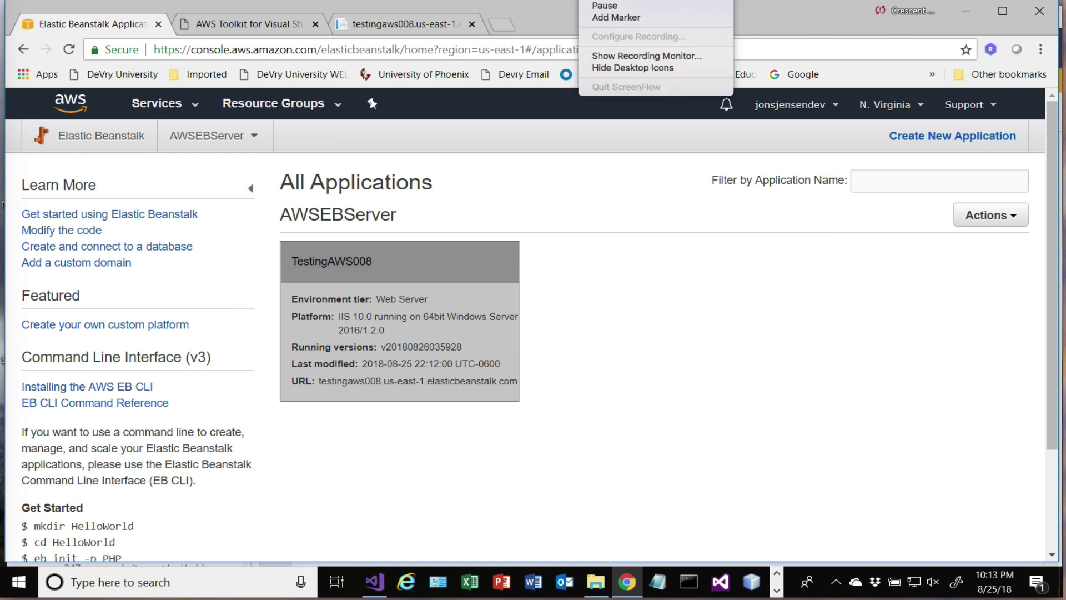
left_click(612, 5)
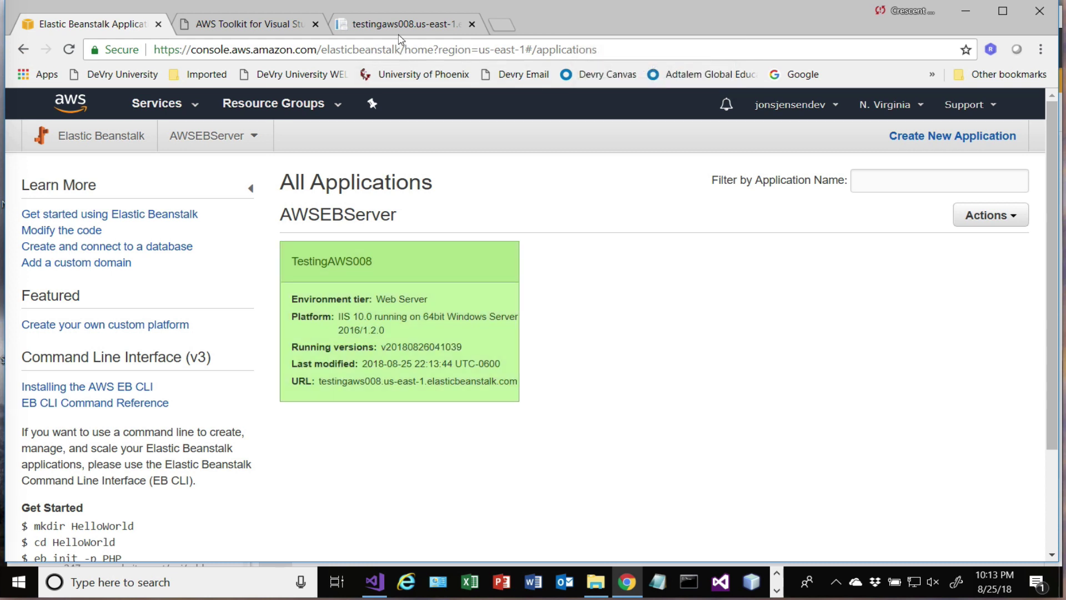
Request testingaws008.us-east-1.elasticbeanstalk.com/api/values again in its open browser page to check the redeployed API
left_click(404, 24)
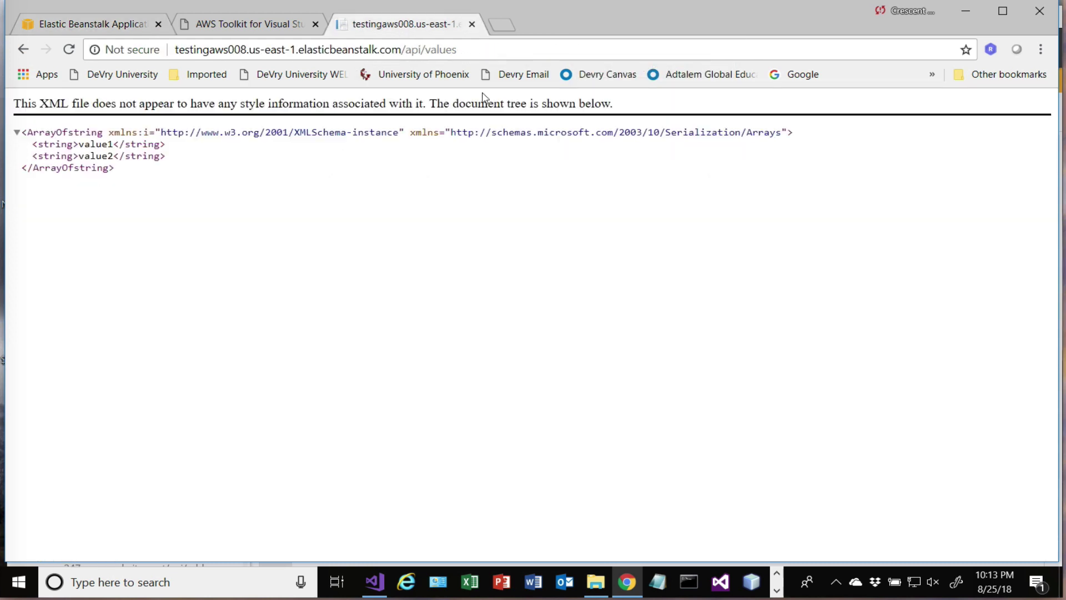
left_click(465, 49)
key("Return")
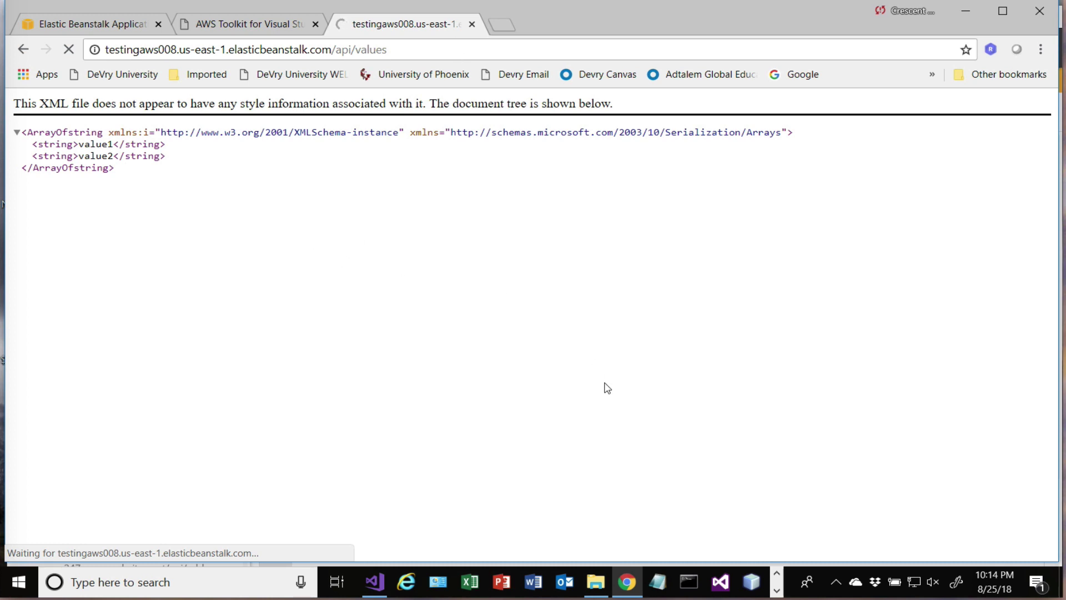
left_click(776, 590)
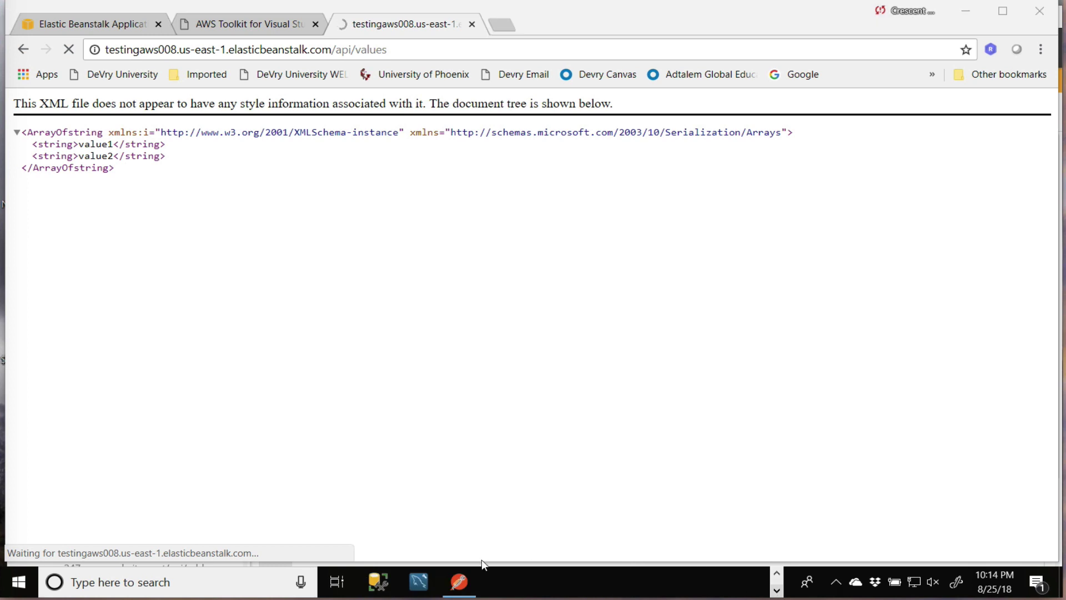
left_click(459, 581)
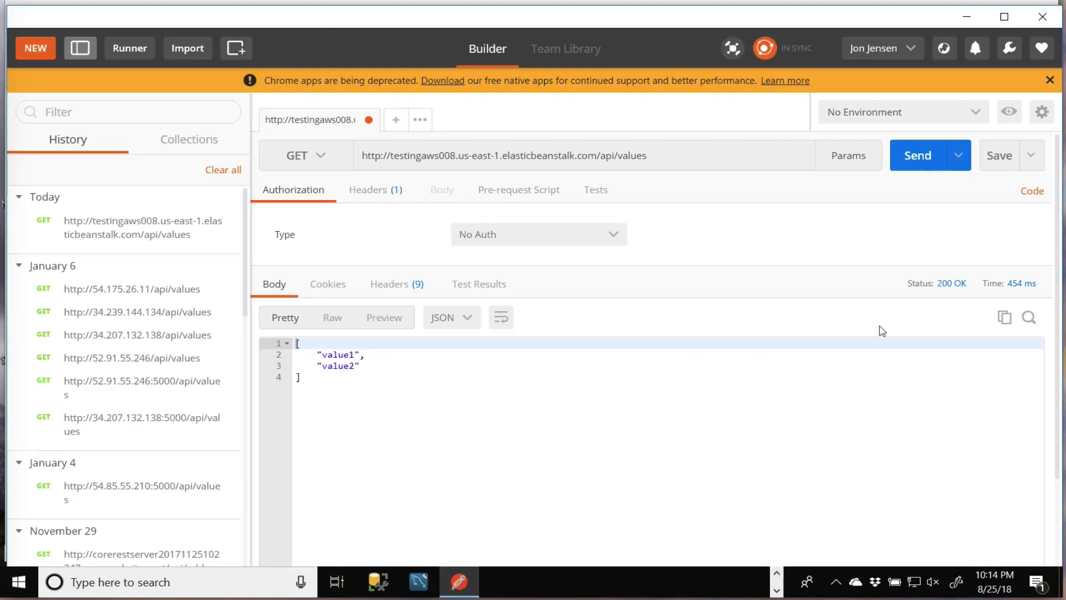
left_click(913, 159)
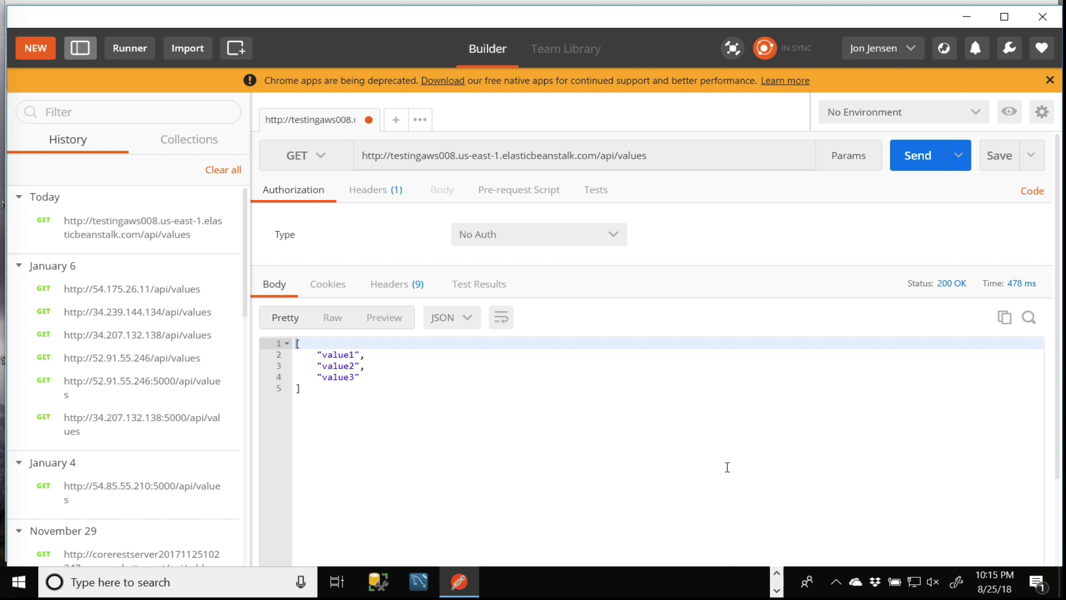
key("super+Tab")
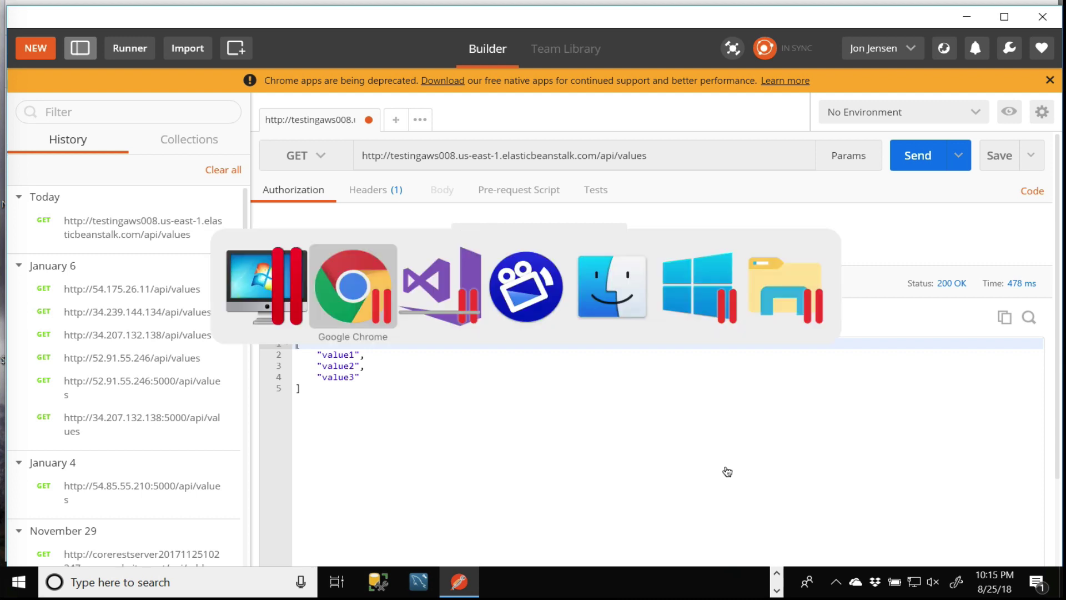
key("super+Tab")
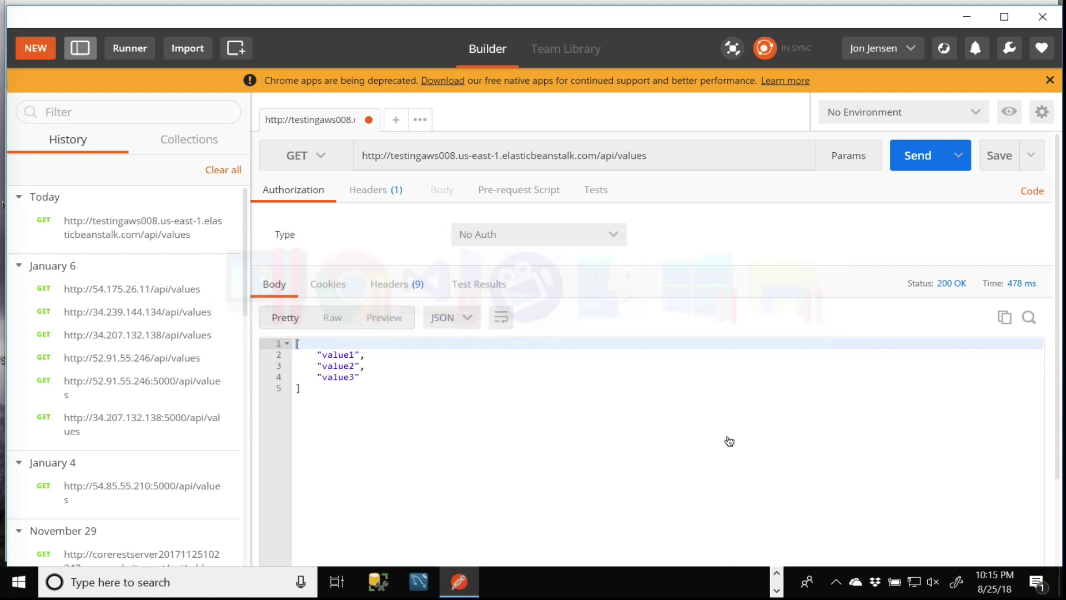